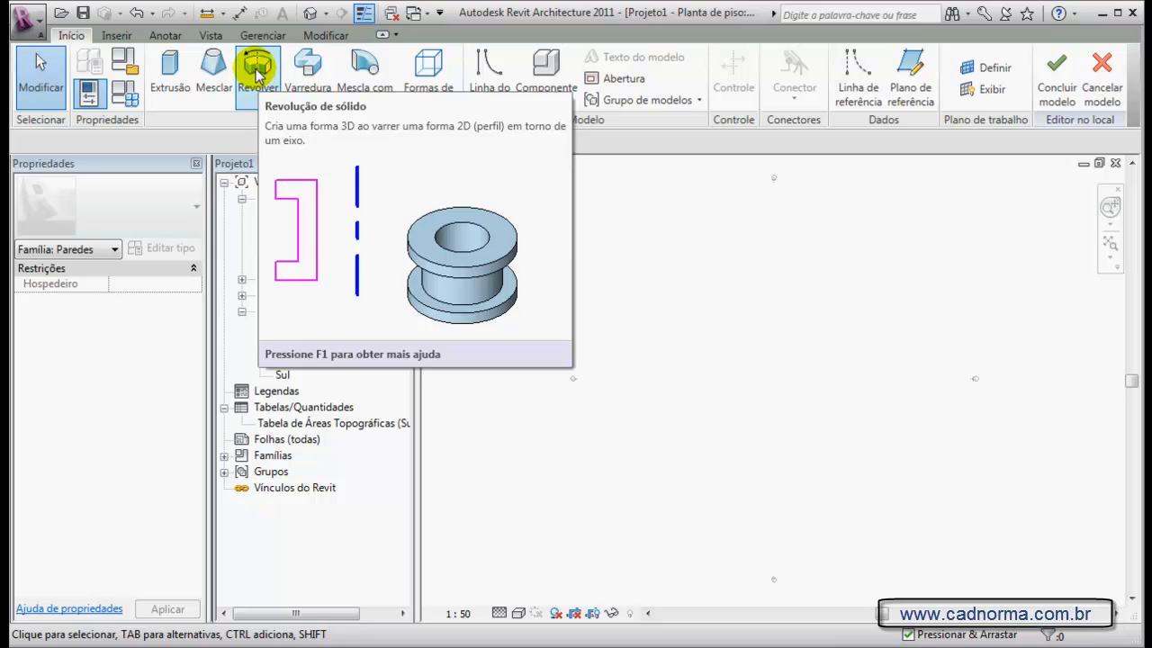
Start a solid revolve and sketch a narrow upright rectangular profile of about 2 by 11 in the plan.
{"action": "left_click", "coordinate": [259, 73]}
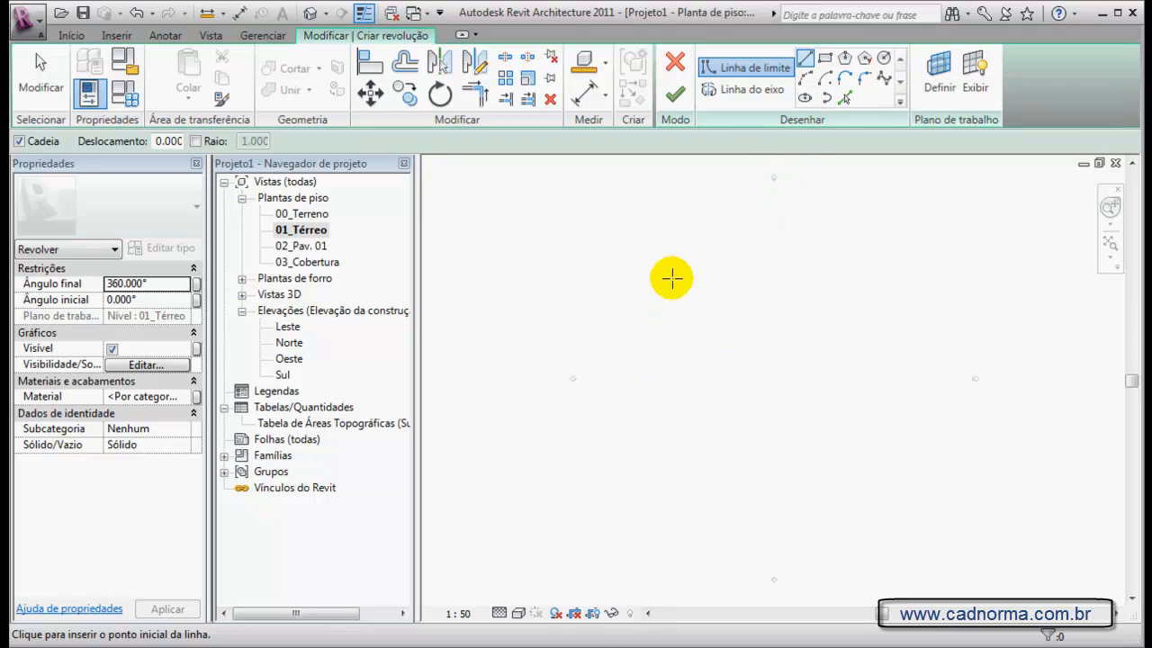
{"action": "left_click", "coordinate": [639, 301]}
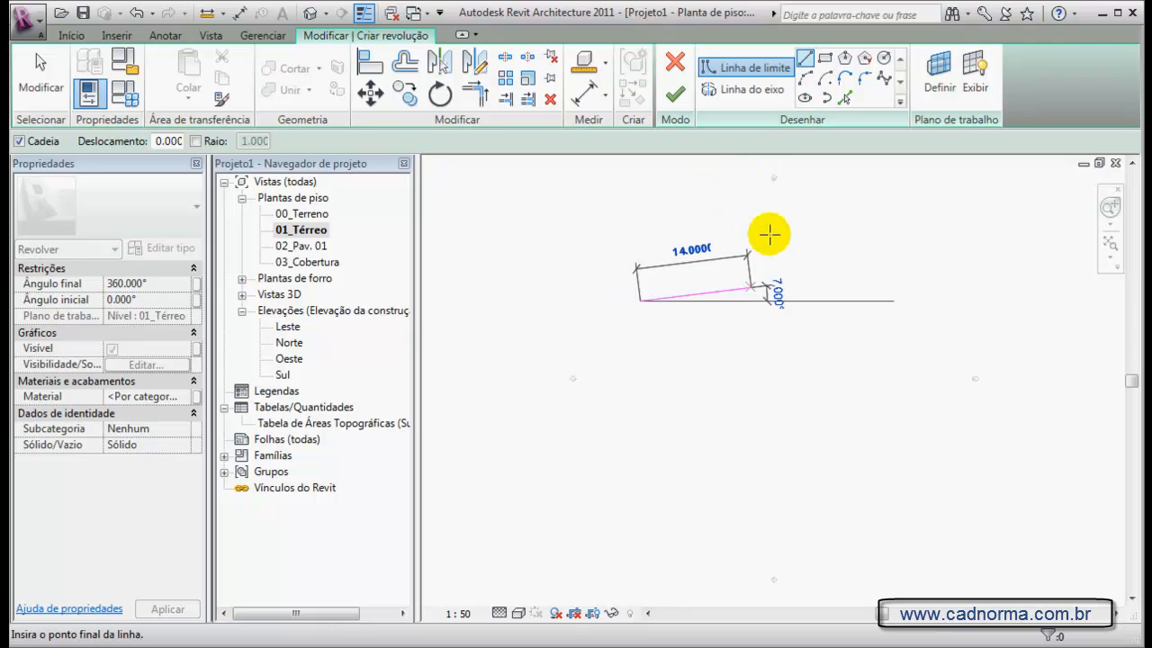
{"action": "left_click", "coordinate": [825, 58]}
{"action": "left_click", "coordinate": [654, 281]}
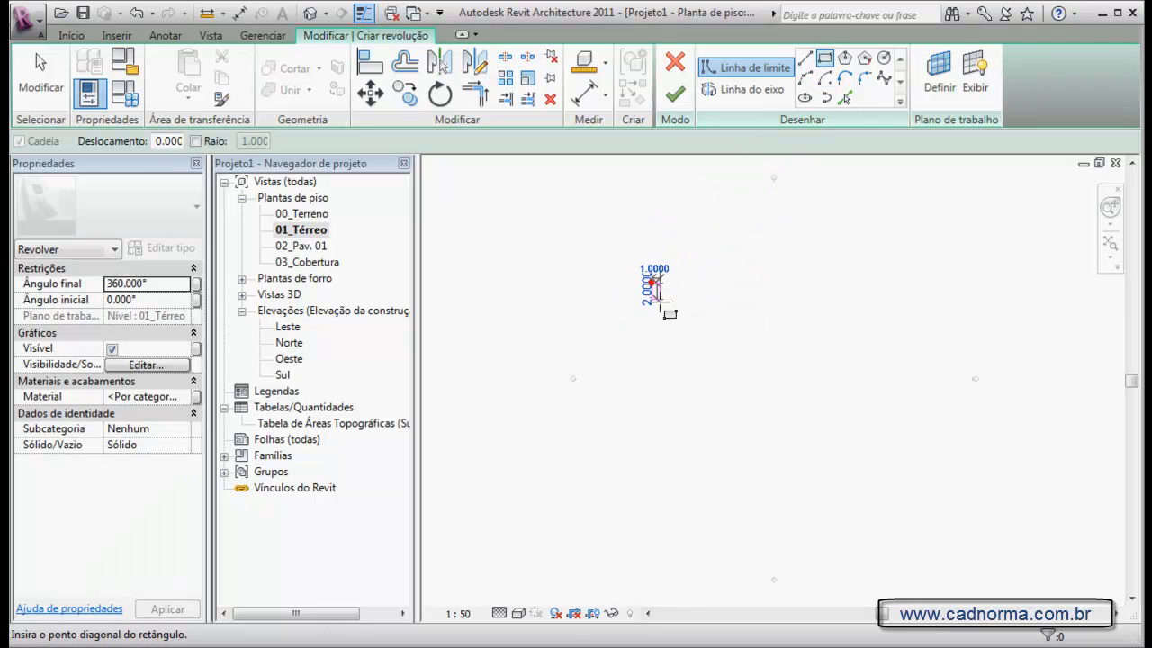
{"action": "left_click", "coordinate": [667, 367]}
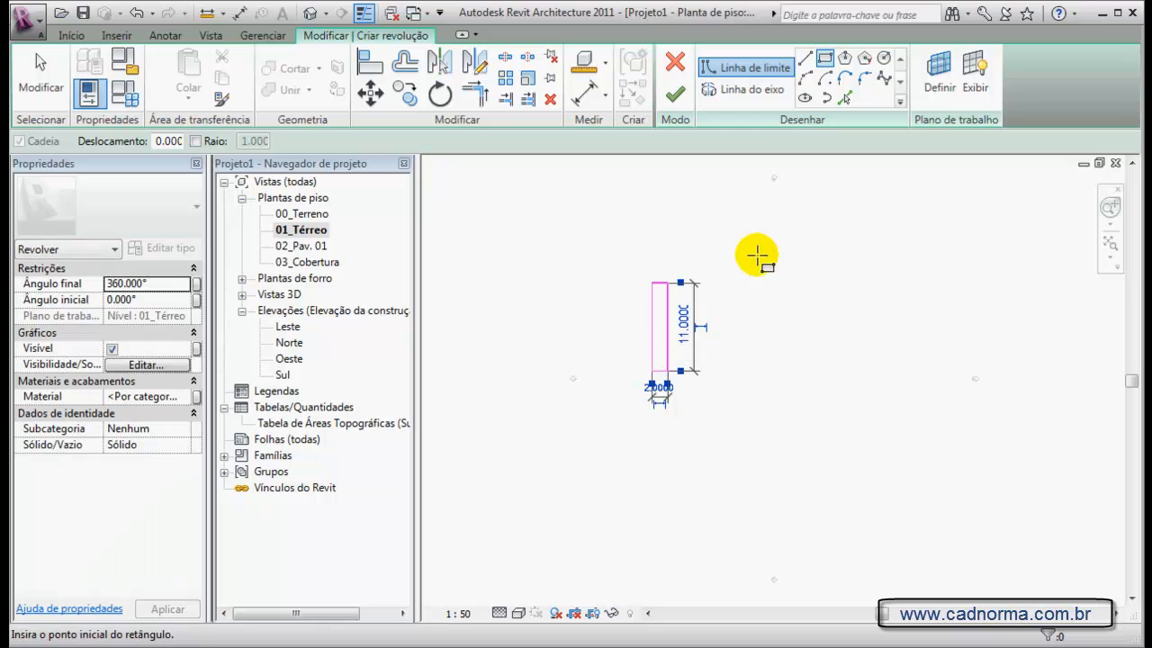
{"action": "scroll", "coordinate": [614, 306], "scroll_direction": "up", "scroll_amount": 1}
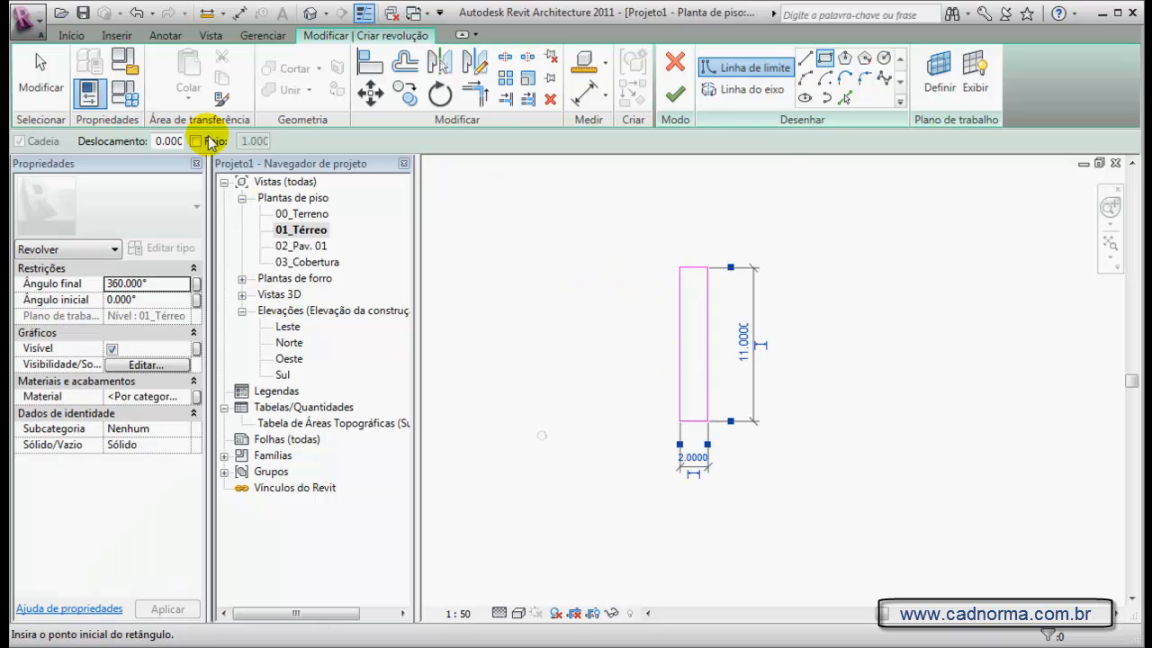
Draw a vertical axis line about 18.6 long, roughly 4.1 to the right of the rectangular profile.
{"action": "left_click", "coordinate": [709, 90]}
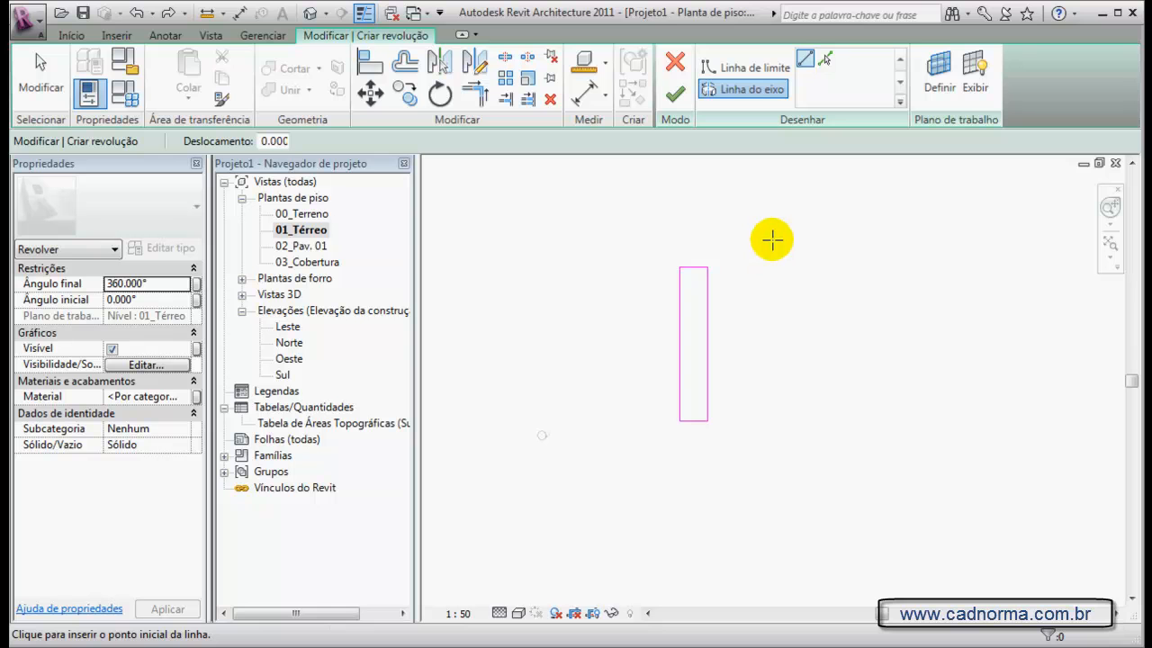
{"action": "left_click", "coordinate": [765, 239]}
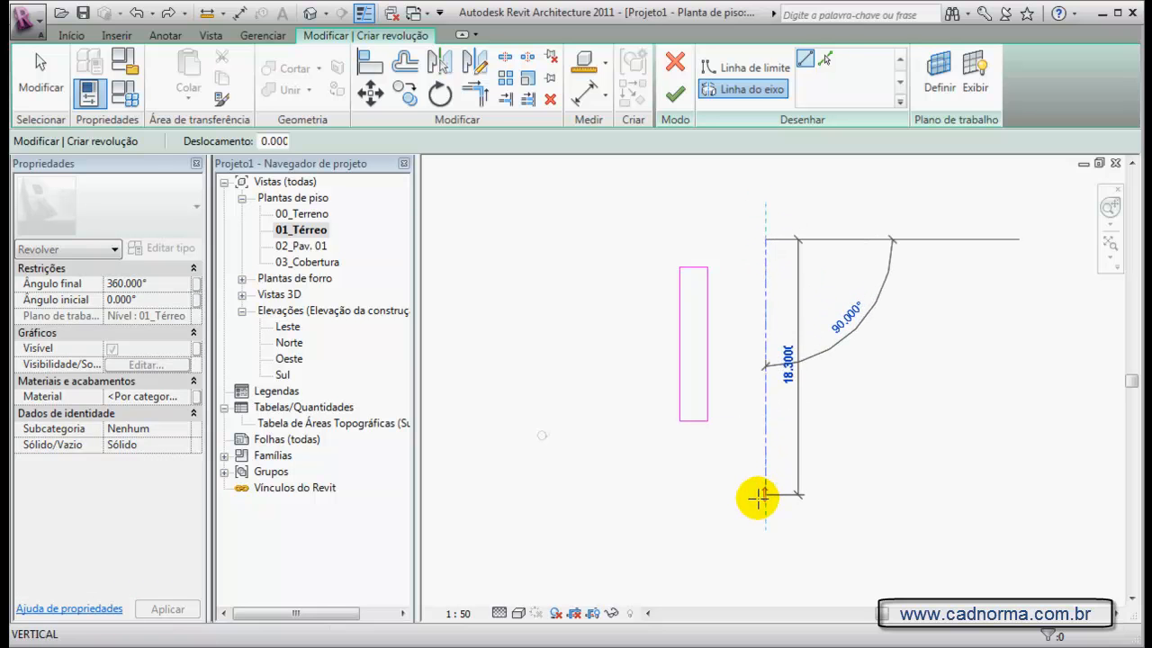
{"action": "left_click", "coordinate": [762, 497]}
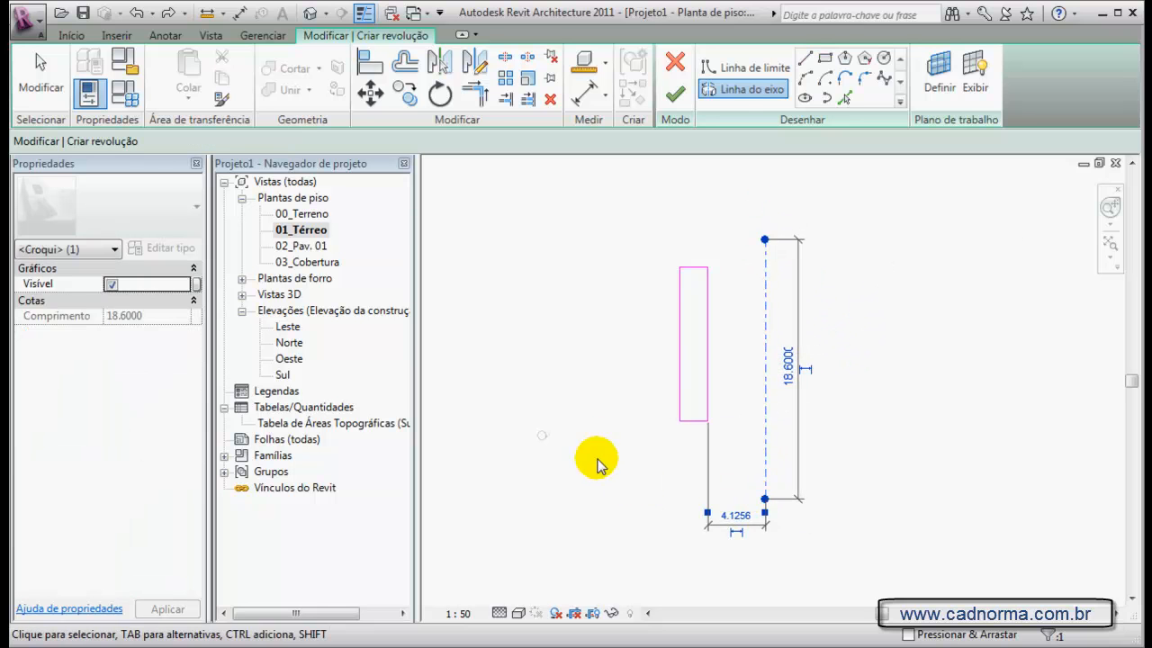
{"action": "key", "text": "Escape"}
Set the revolve's end angle to 180° and finish the revolve sketch.
{"action": "left_click", "coordinate": [38, 79]}
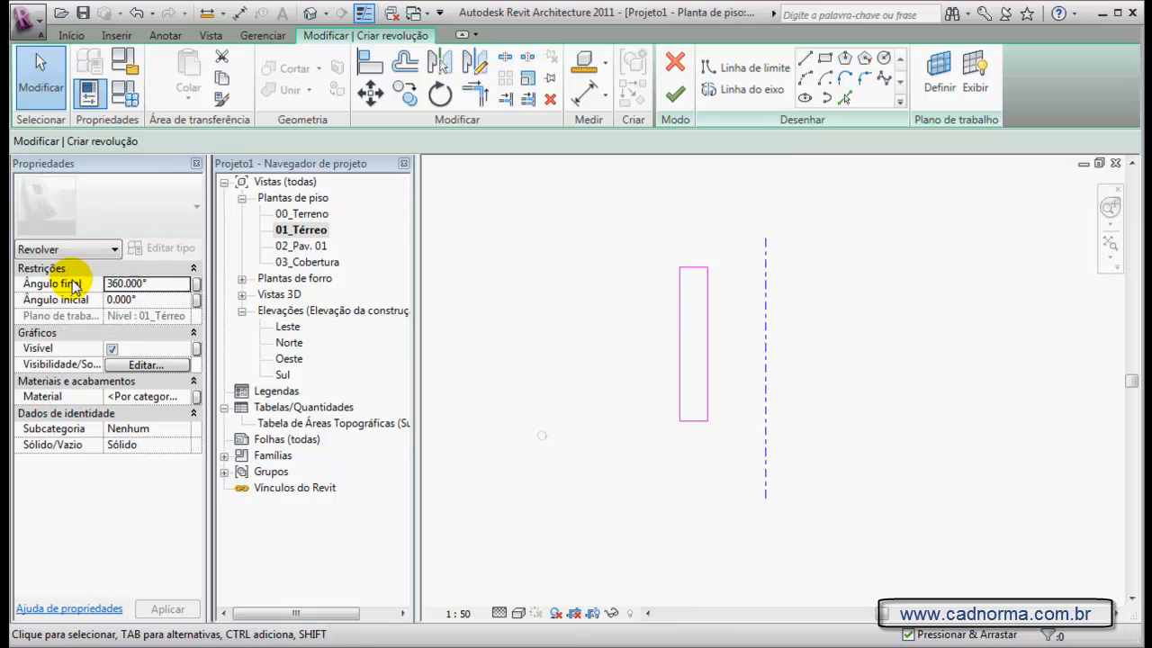
{"action": "left_click", "coordinate": [121, 284]}
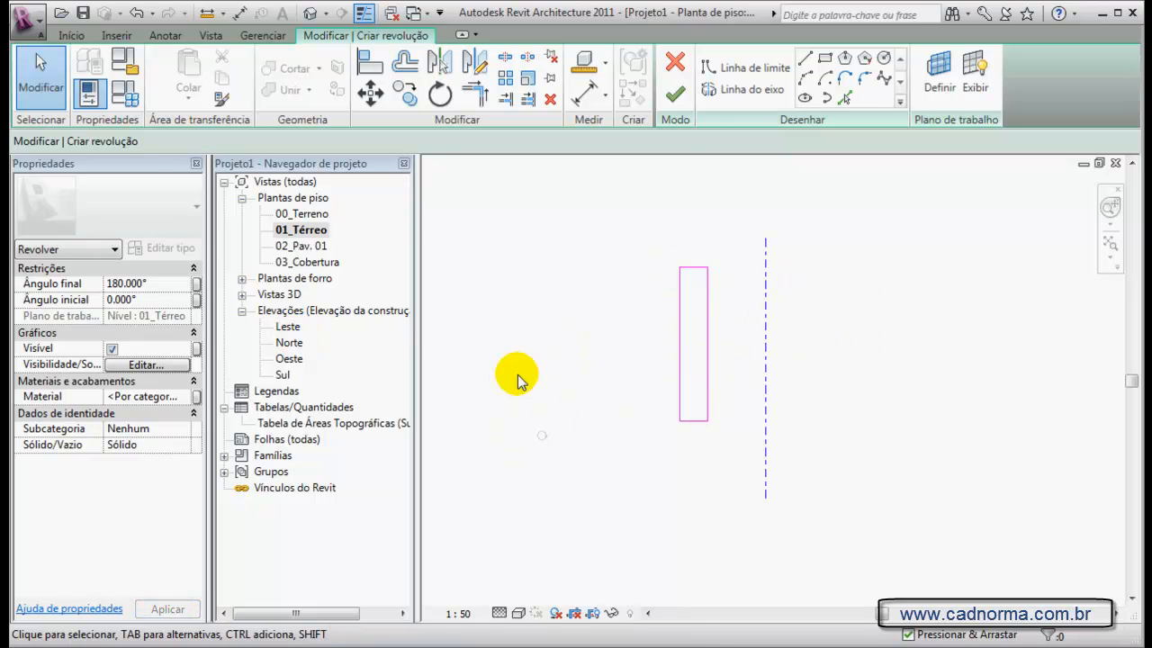
{"action": "left_click", "coordinate": [675, 94]}
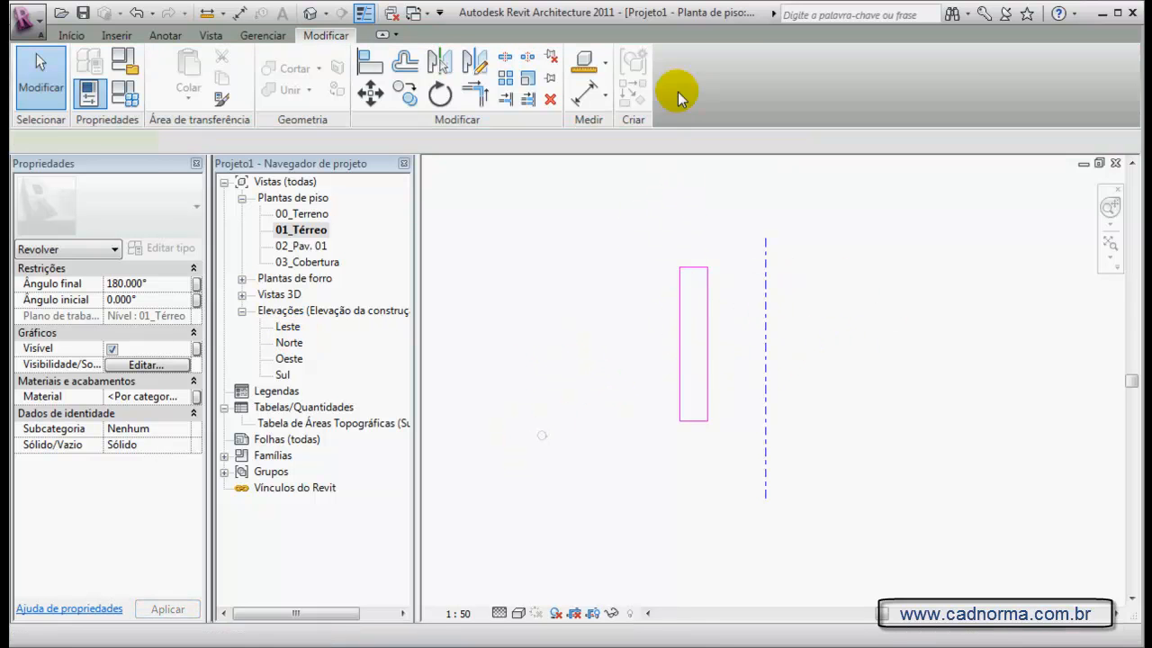
Open the default 3D view and examine the revolved half-cylinder from several sides.
{"action": "left_click", "coordinate": [310, 18]}
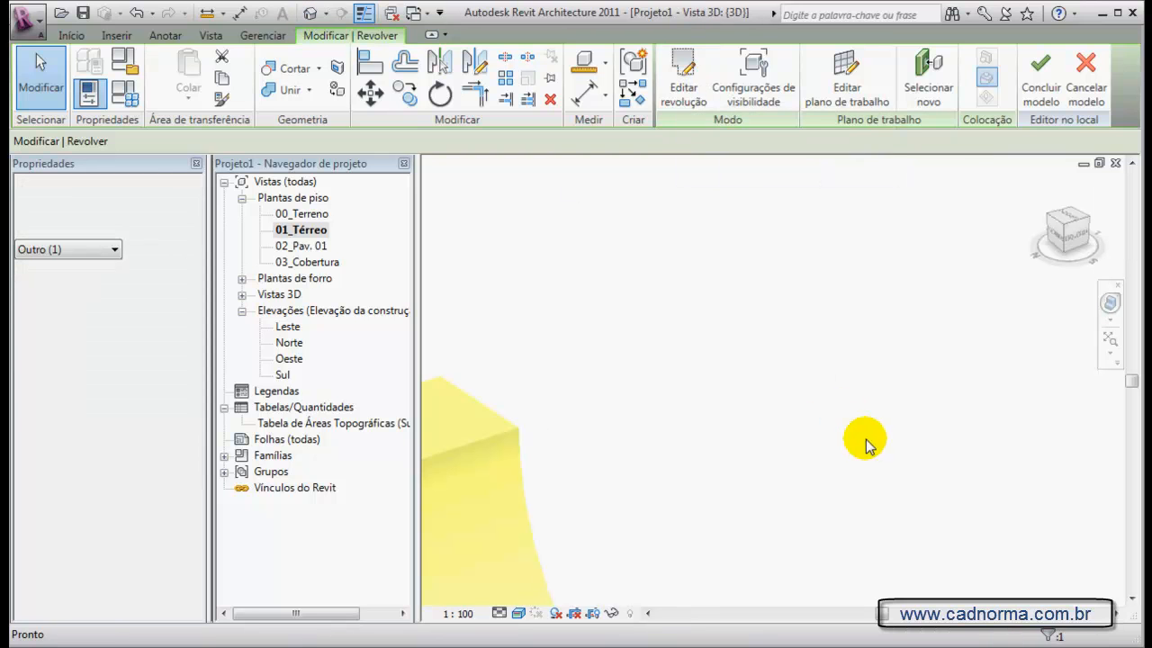
{"action": "left_click", "coordinate": [758, 442]}
{"action": "scroll", "coordinate": [800, 320], "scroll_direction": "down", "scroll_amount": 3}
{"action": "middle_click_drag", "start_coordinate": [818, 399], "coordinate": [891, 339]}
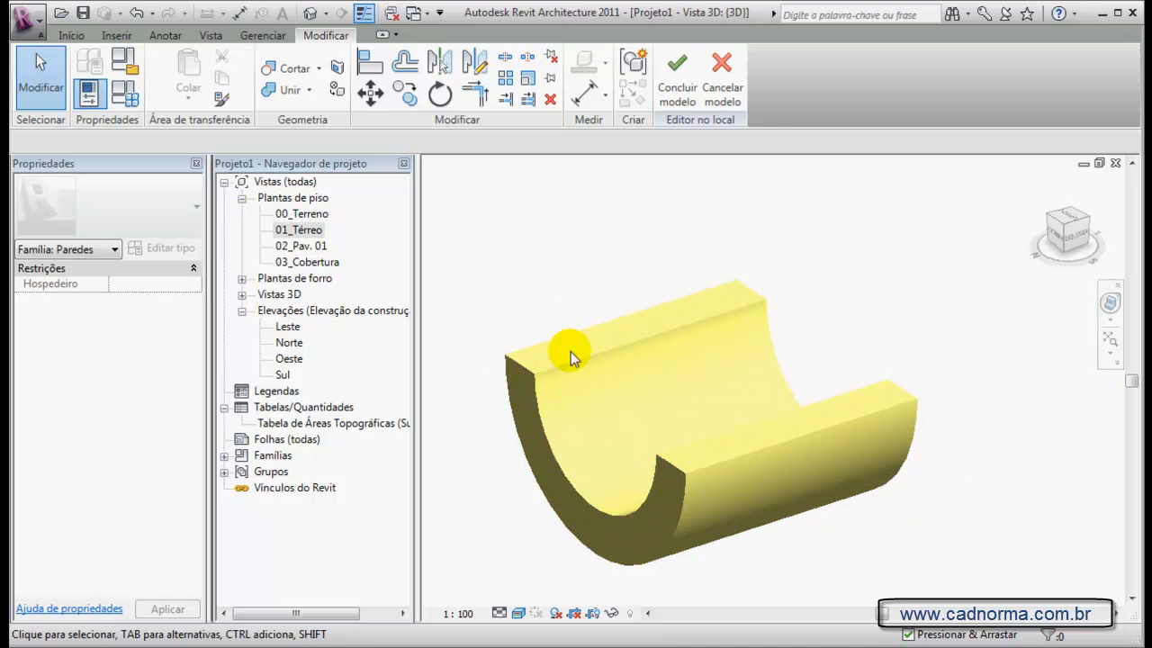
{"action": "middle_click_drag", "start_coordinate": [702, 399], "coordinate": [673, 314], "text": "shift"}
Edit the revolved solid, set its start angle to -180°, and finish the edit.
{"action": "left_click", "coordinate": [658, 327]}
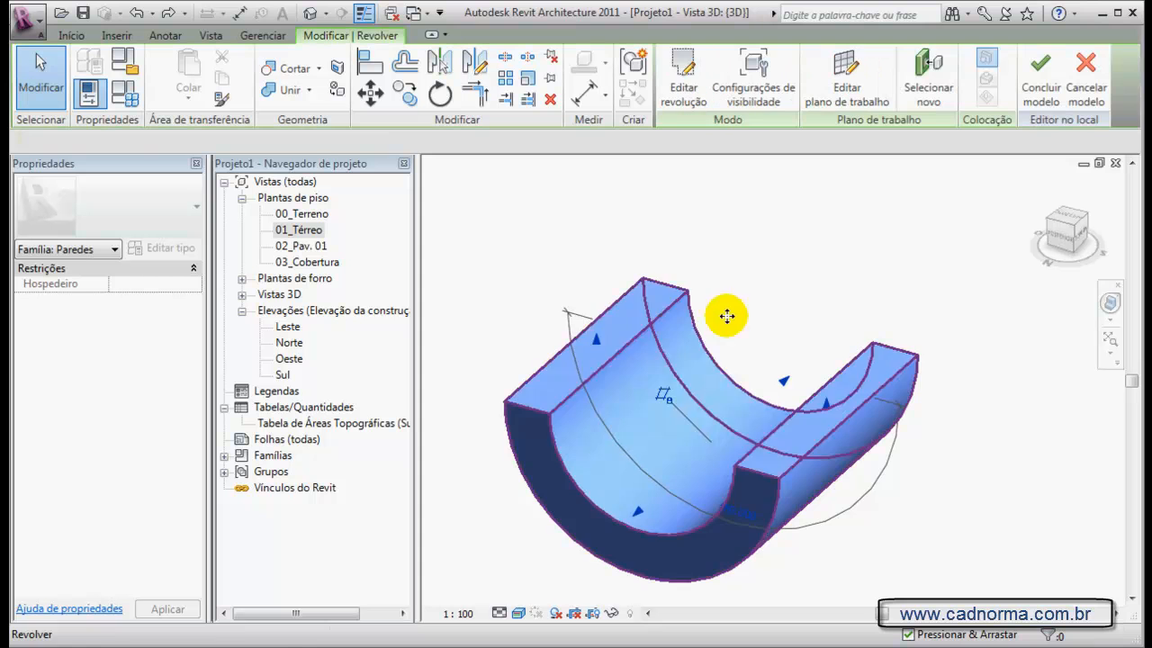
{"action": "left_click", "coordinate": [681, 81]}
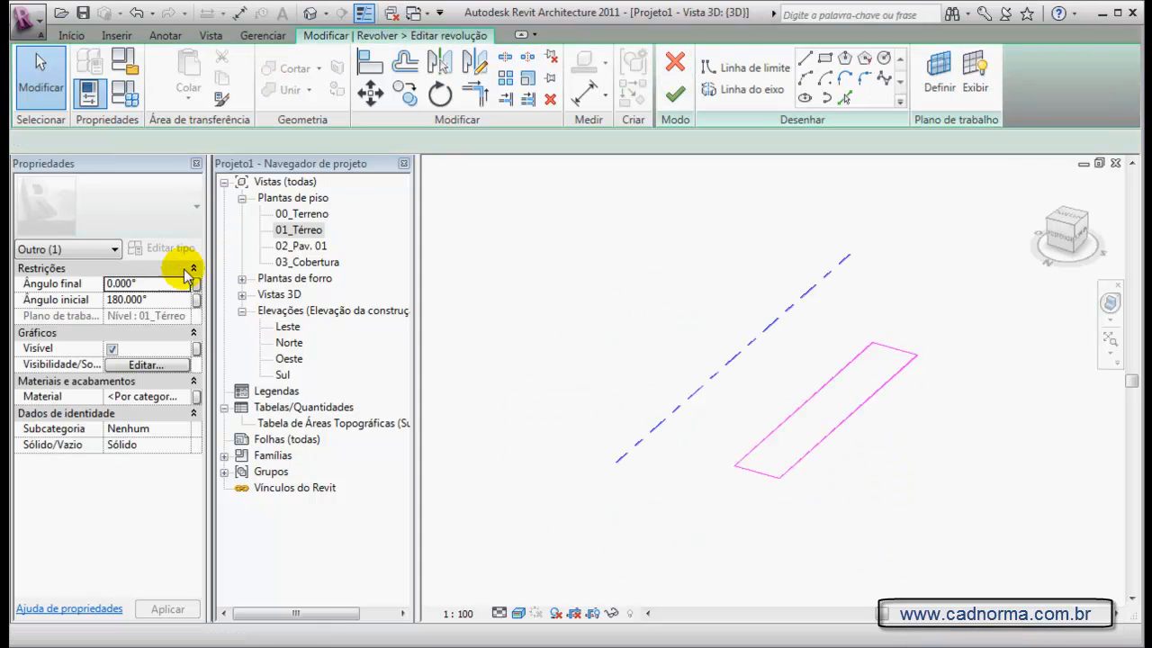
{"action": "left_click", "coordinate": [157, 282]}
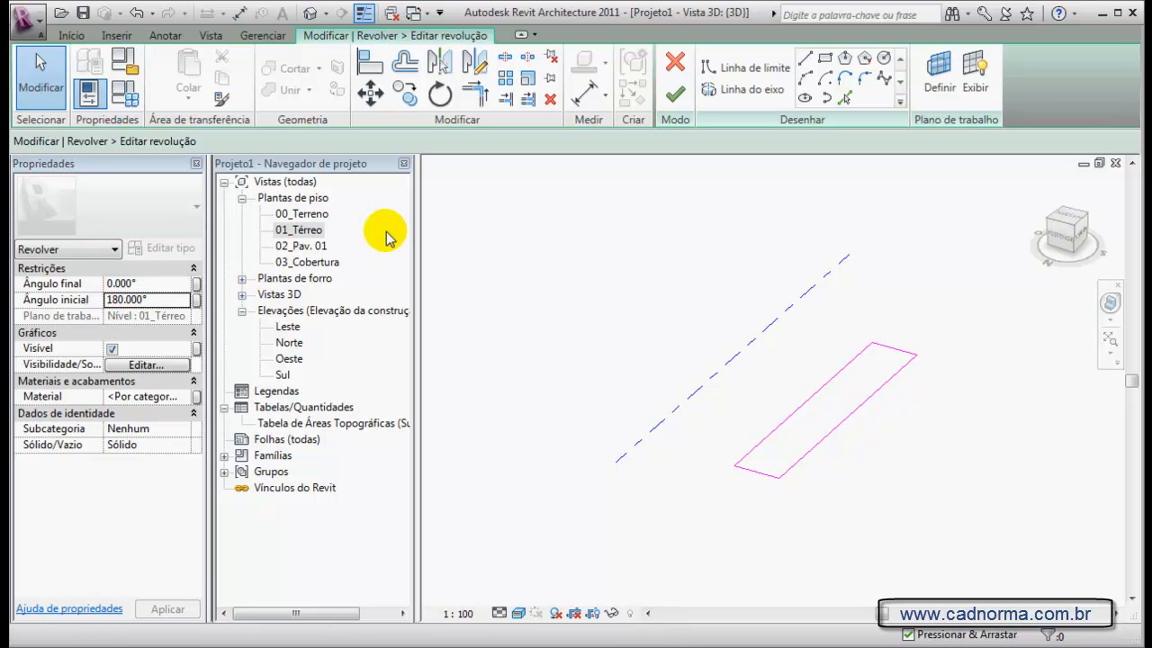
{"action": "type", "text": "-180"}
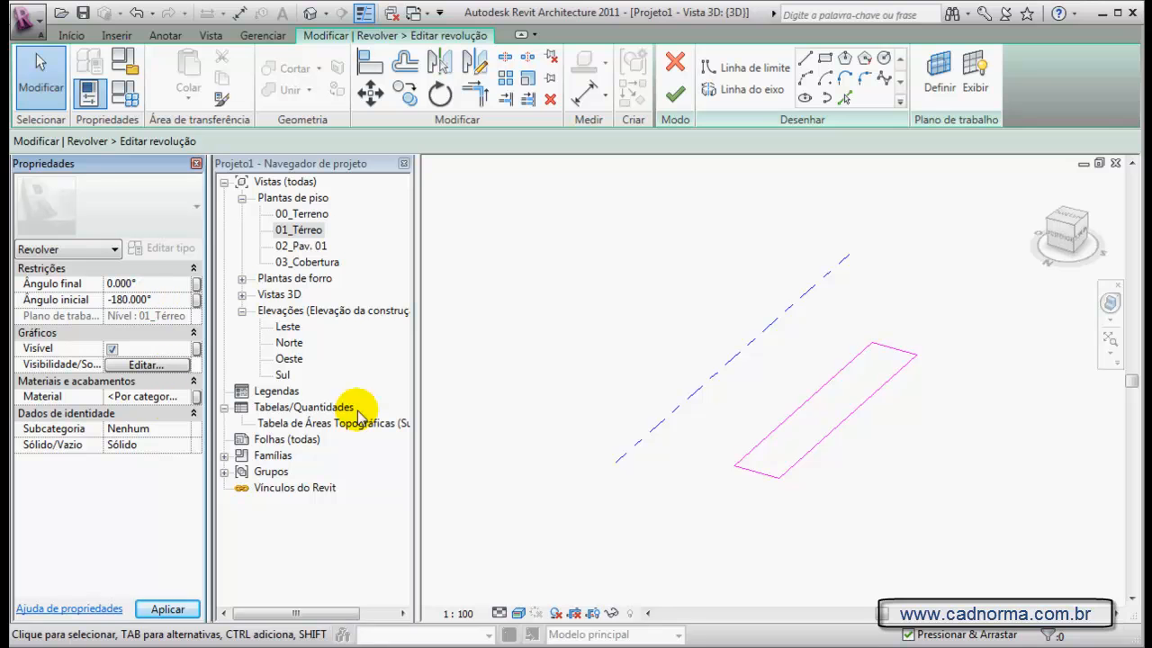
{"action": "left_click", "coordinate": [675, 93]}
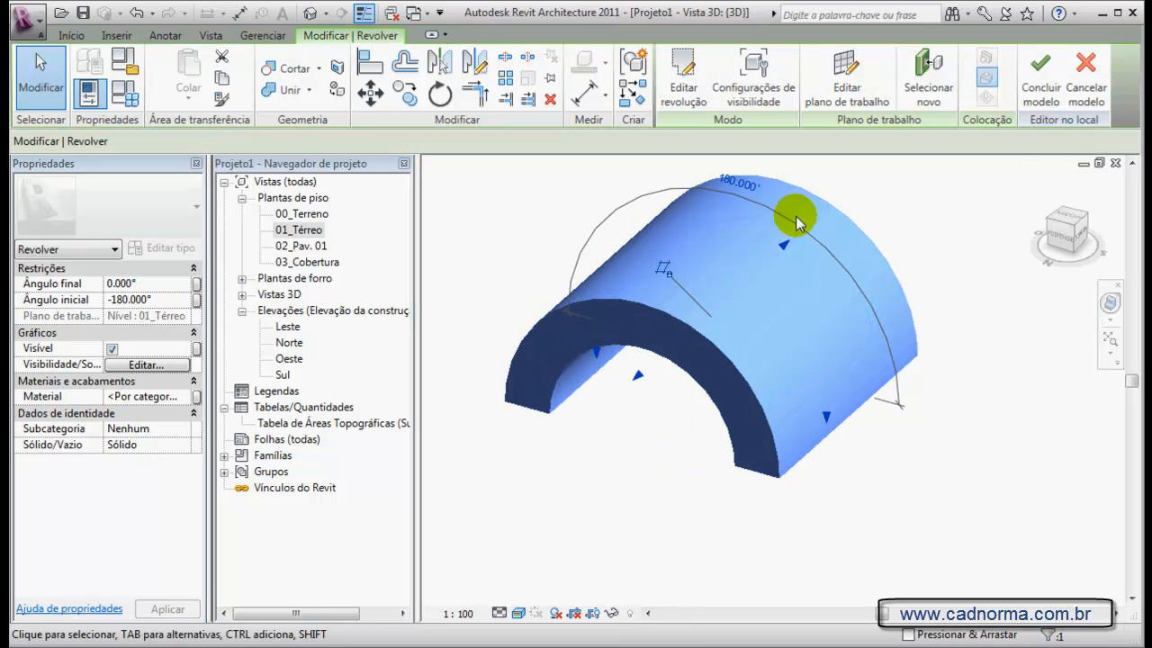
{"action": "left_click", "coordinate": [984, 373]}
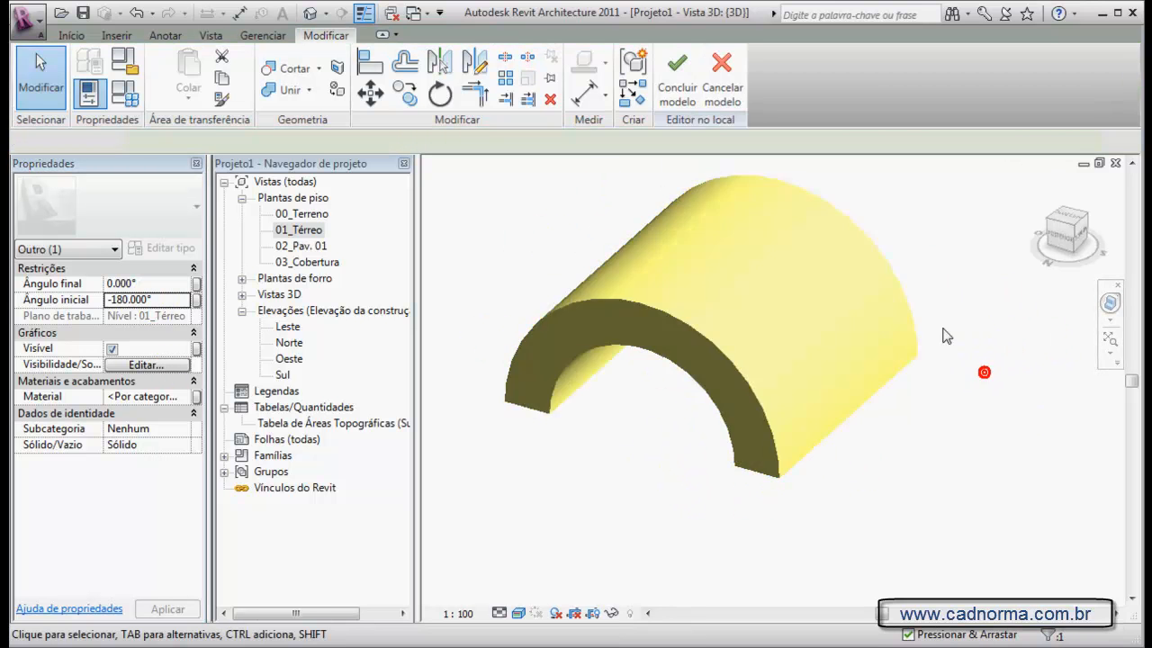
Stretch the end face of the revolve by hand to an end angle of about 98° and finish the in-place model.
{"action": "left_click", "coordinate": [906, 358]}
{"action": "left_click_drag", "start_coordinate": [803, 257], "coordinate": [927, 275]}
{"action": "left_click_drag", "start_coordinate": [877, 380], "coordinate": [720, 580]}
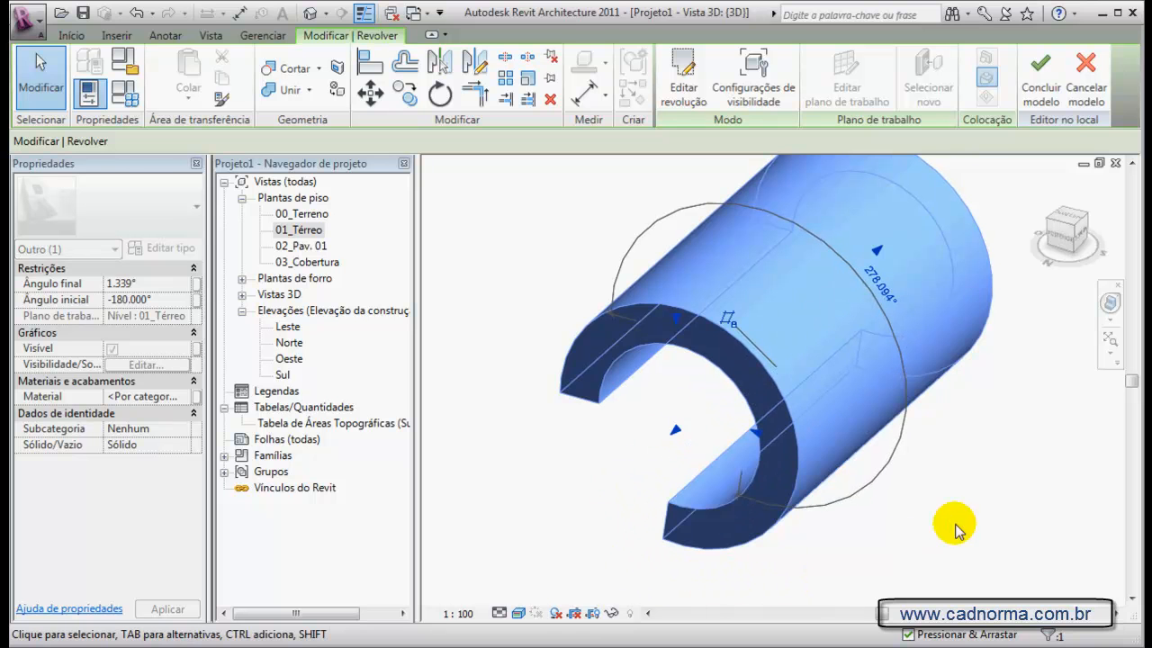
{"action": "middle_click_drag", "start_coordinate": [684, 441], "coordinate": [784, 406], "text": "shift"}
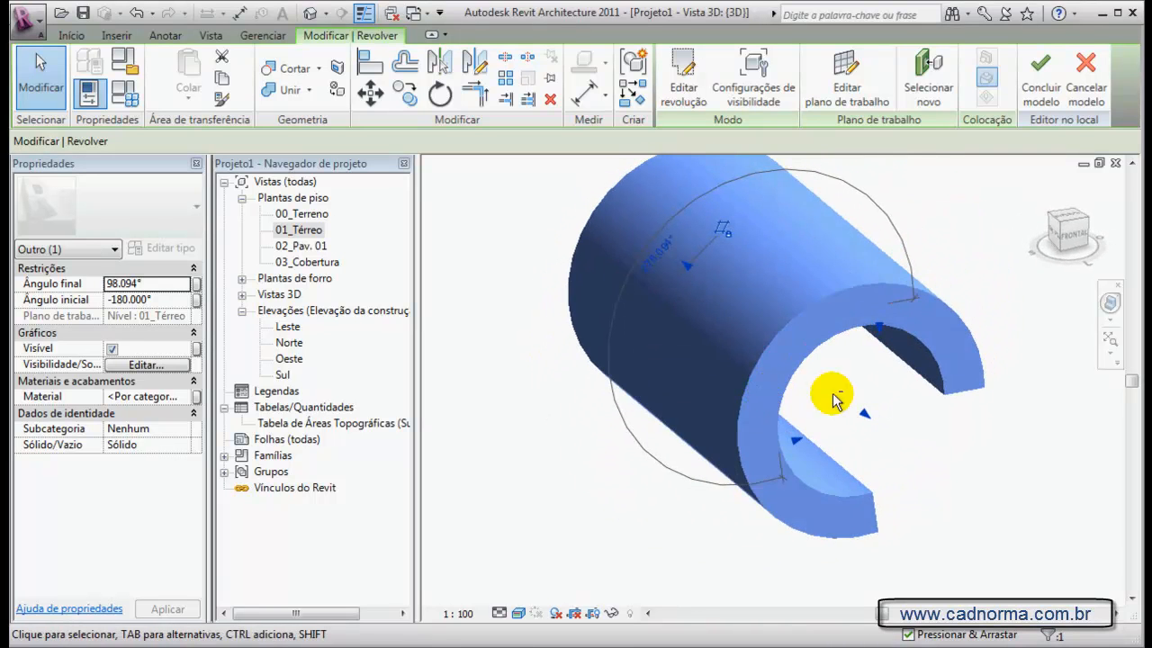
{"action": "left_click", "coordinate": [1039, 85]}
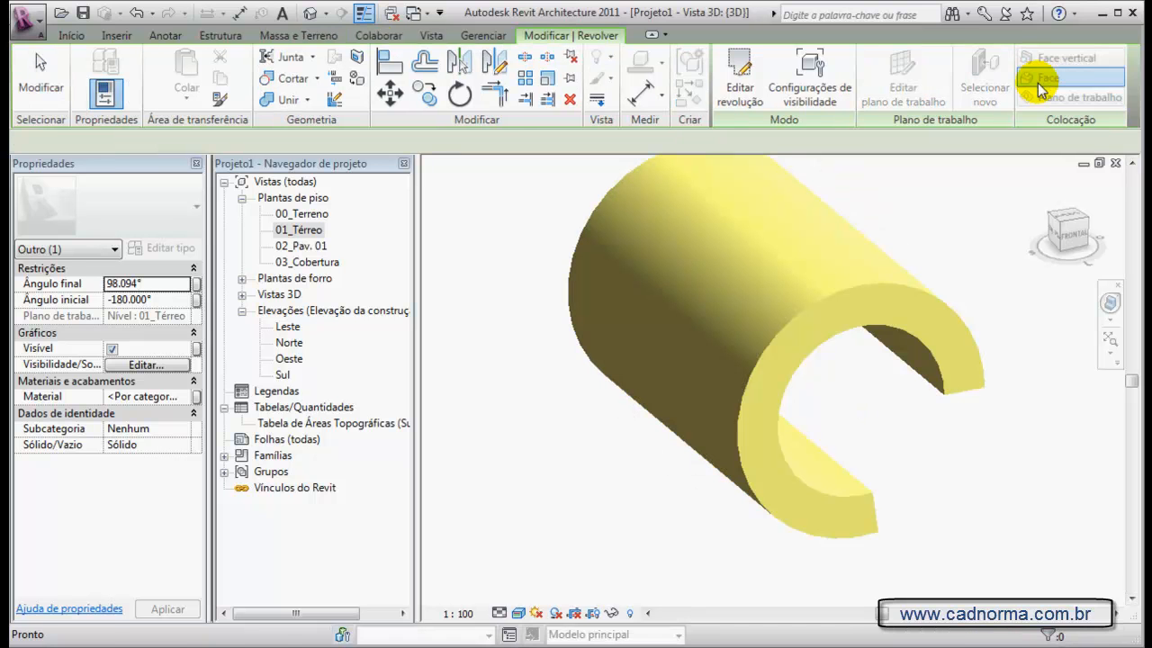
Reopen the in-place wall for editing, view the revolve's sketch and properties, and finish both sketch and model.
{"action": "left_click", "coordinate": [763, 340]}
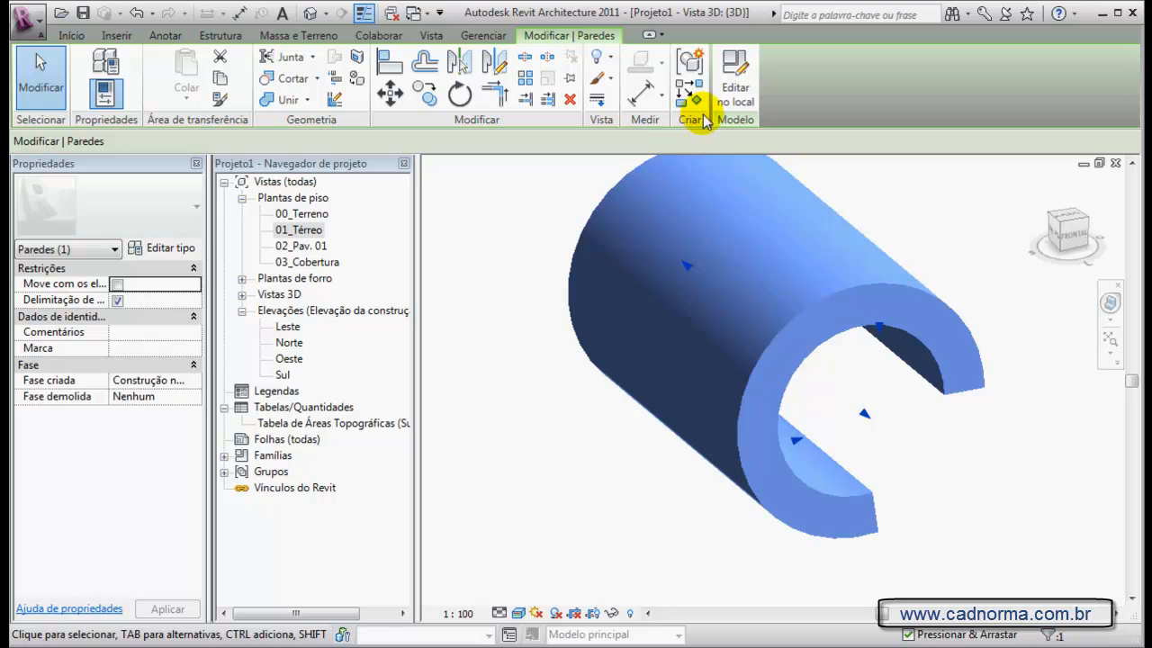
{"action": "left_click", "coordinate": [742, 92]}
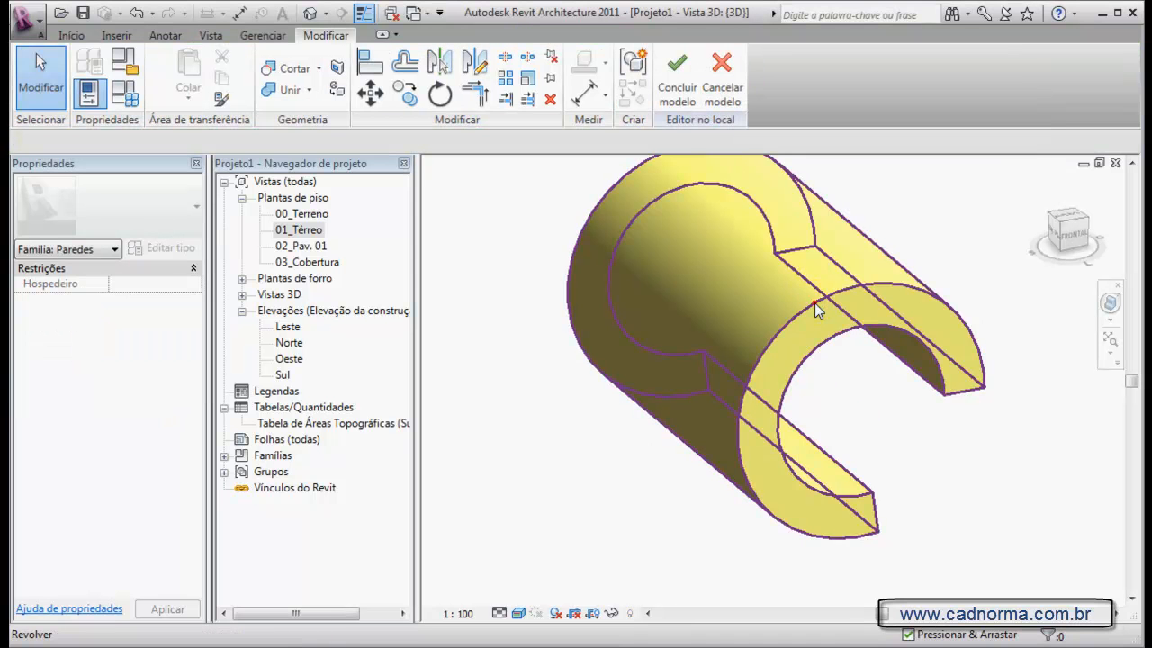
{"action": "left_click", "coordinate": [814, 302]}
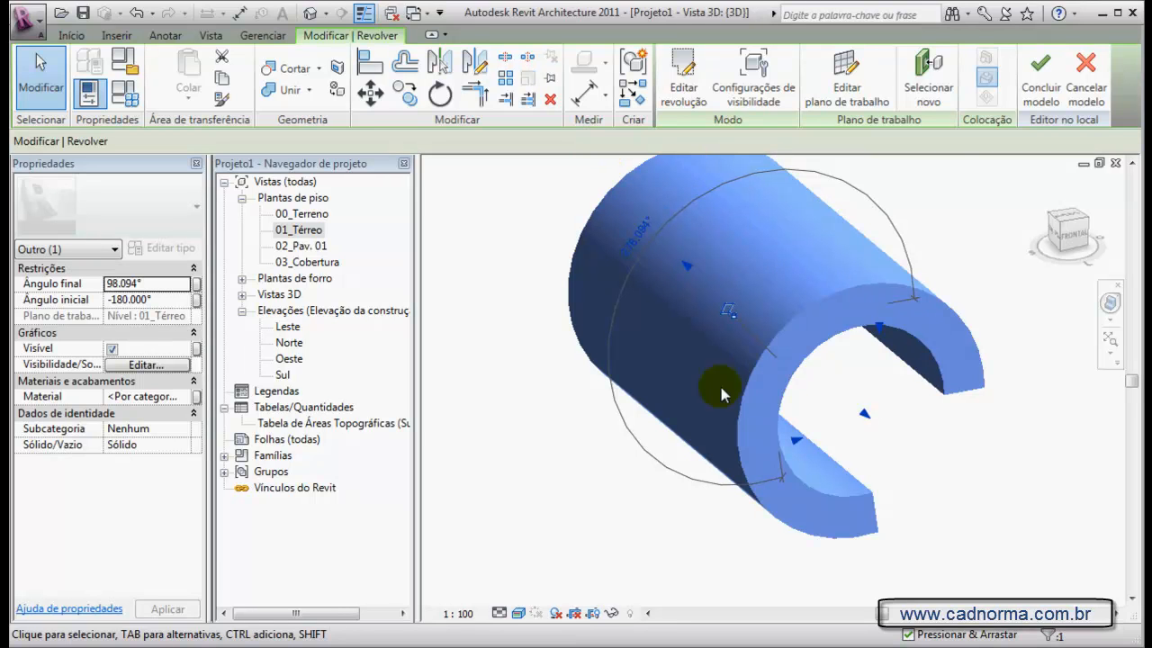
{"action": "left_click", "coordinate": [683, 82]}
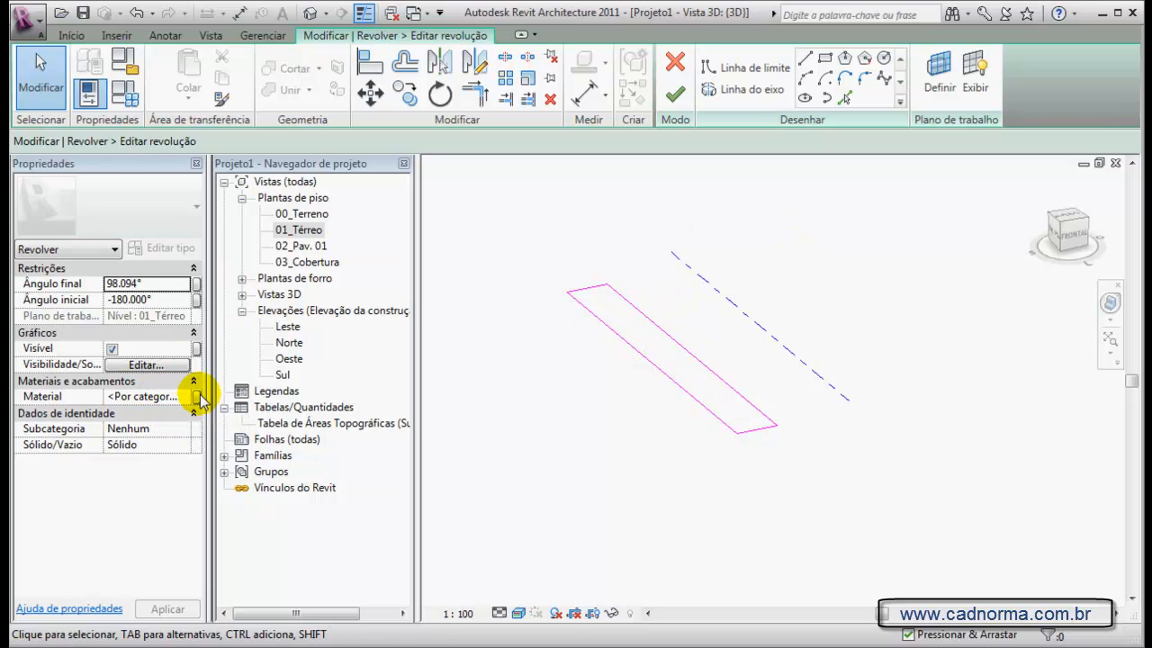
{"action": "left_click", "coordinate": [675, 93]}
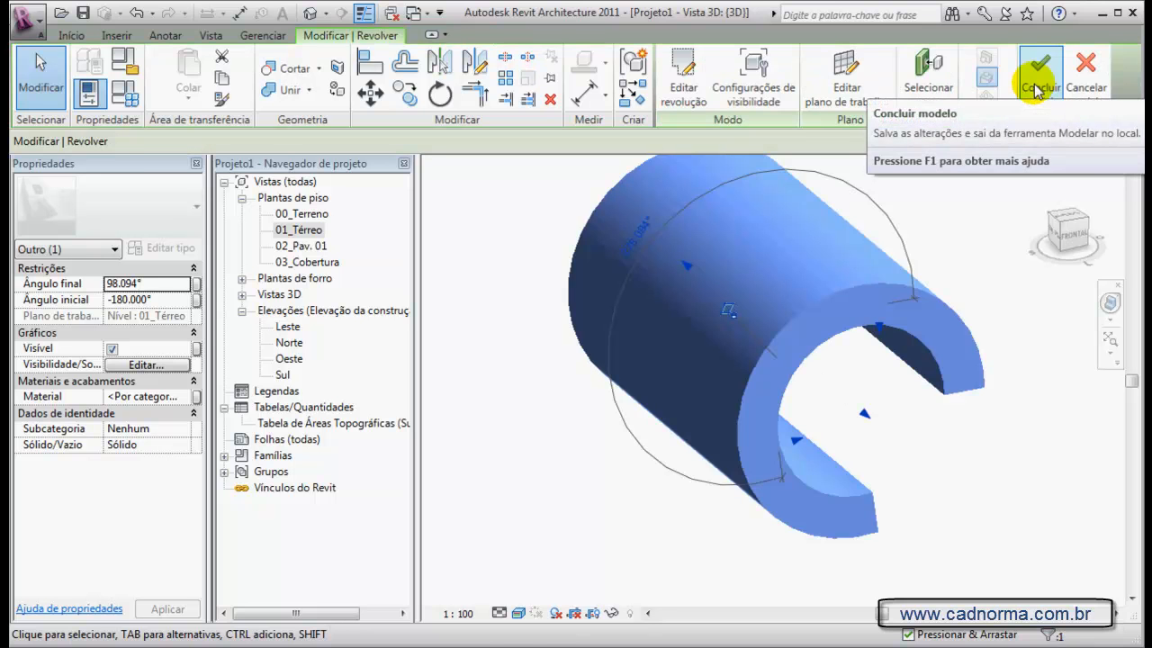
{"action": "left_click", "coordinate": [1039, 88]}
Return to the 01_Térreo floor plan, centre it between the elevation markers, and check the current work plane.
{"action": "double_click", "coordinate": [299, 230]}
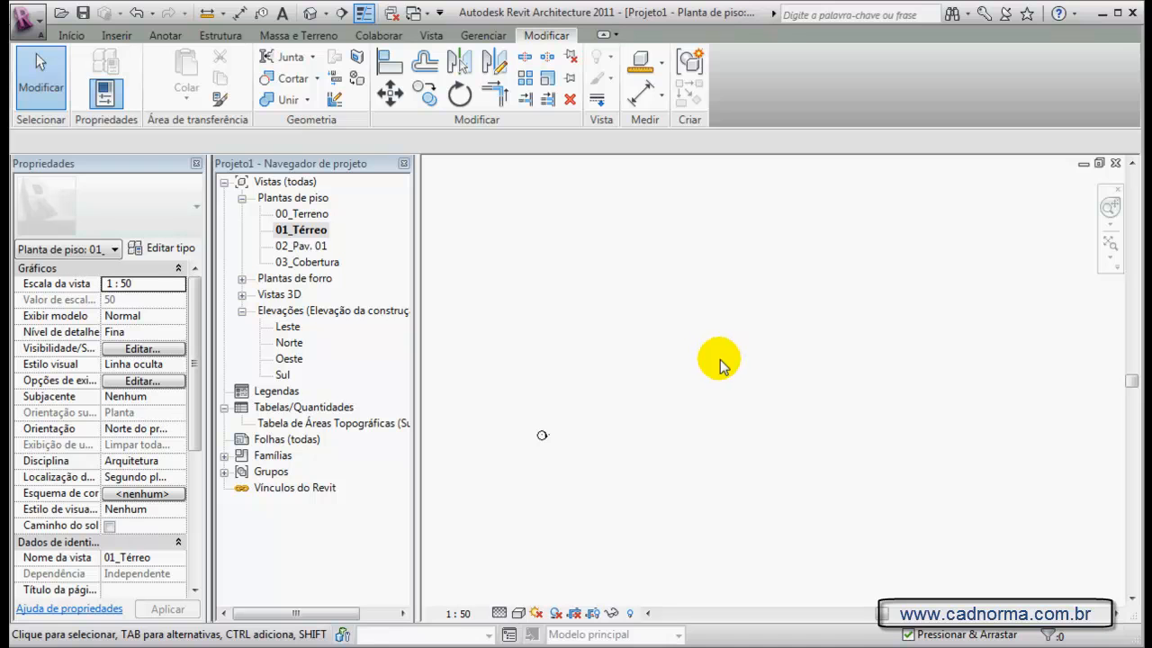
{"action": "middle_click_drag", "start_coordinate": [764, 402], "coordinate": [618, 380]}
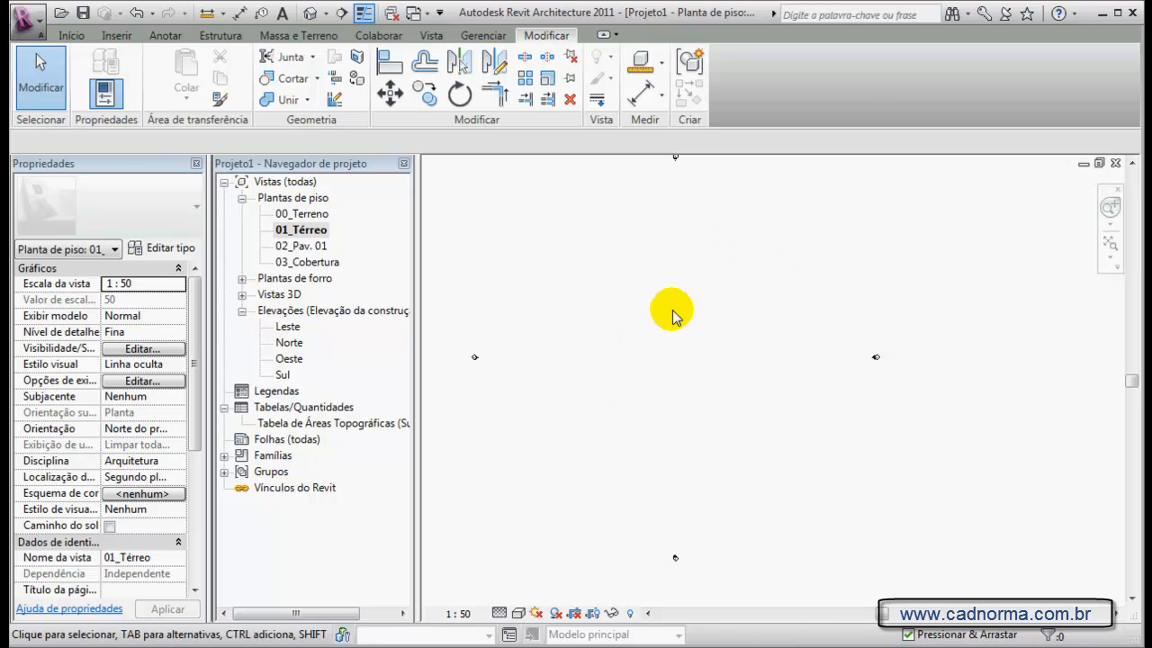
{"action": "left_click", "coordinate": [71, 35]}
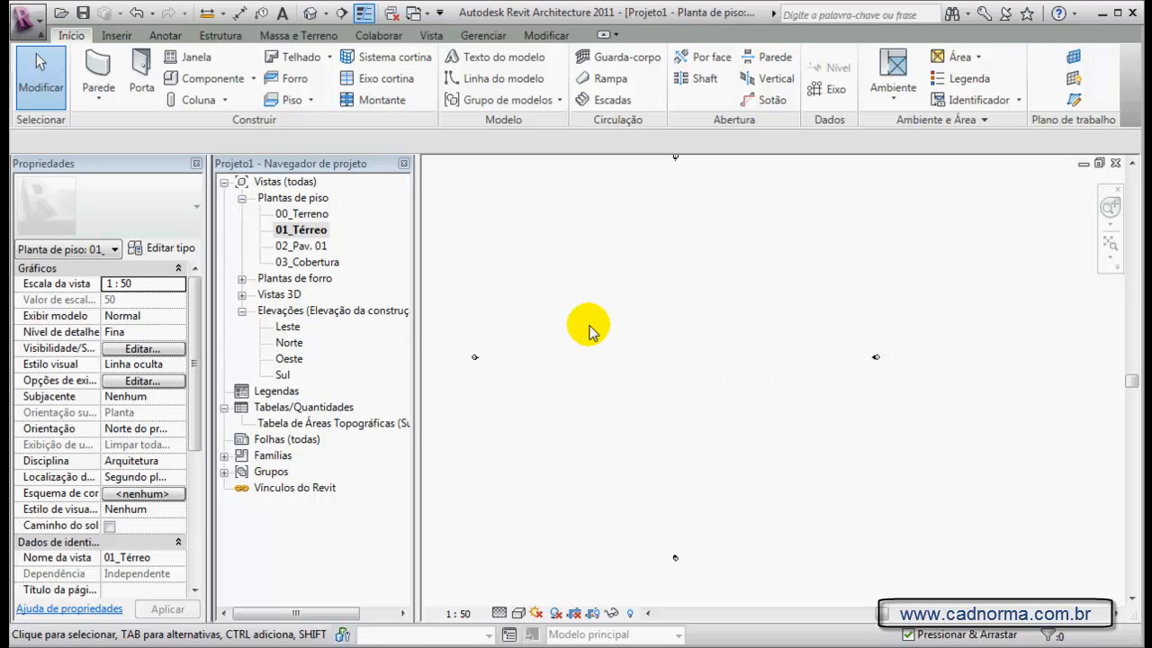
{"action": "left_click", "coordinate": [1073, 57]}
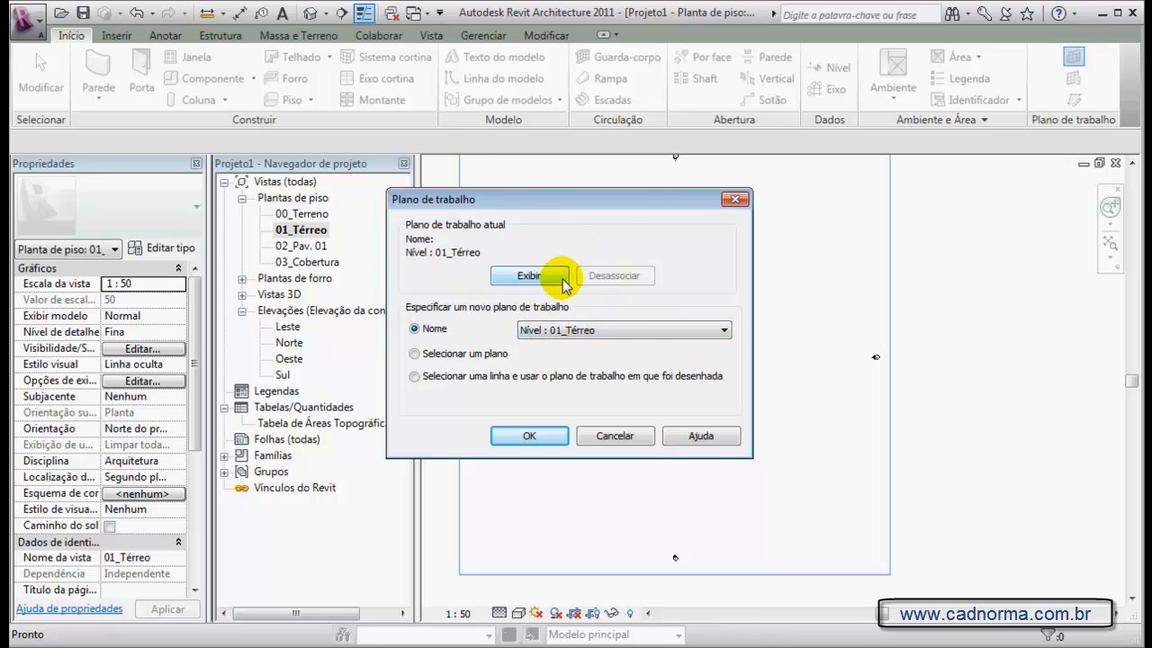
{"action": "left_click", "coordinate": [615, 437]}
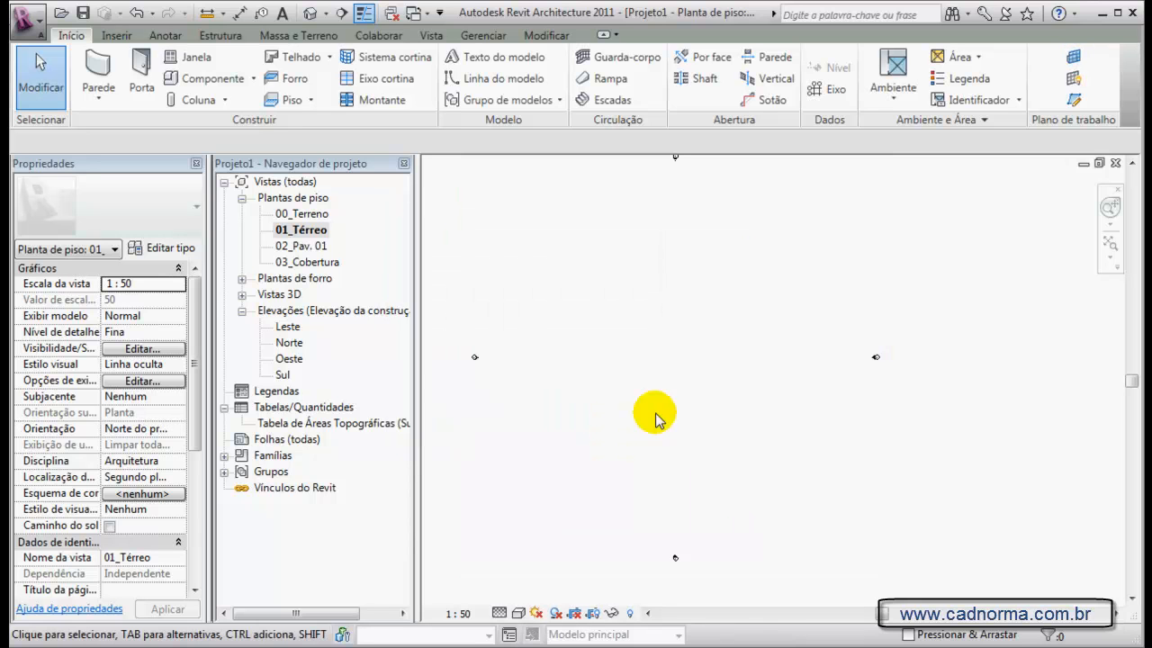
Draw a short horizontal reference plane near the middle of the 01_Térreo plan, between the elevation markers.
{"action": "left_click", "coordinate": [1073, 100]}
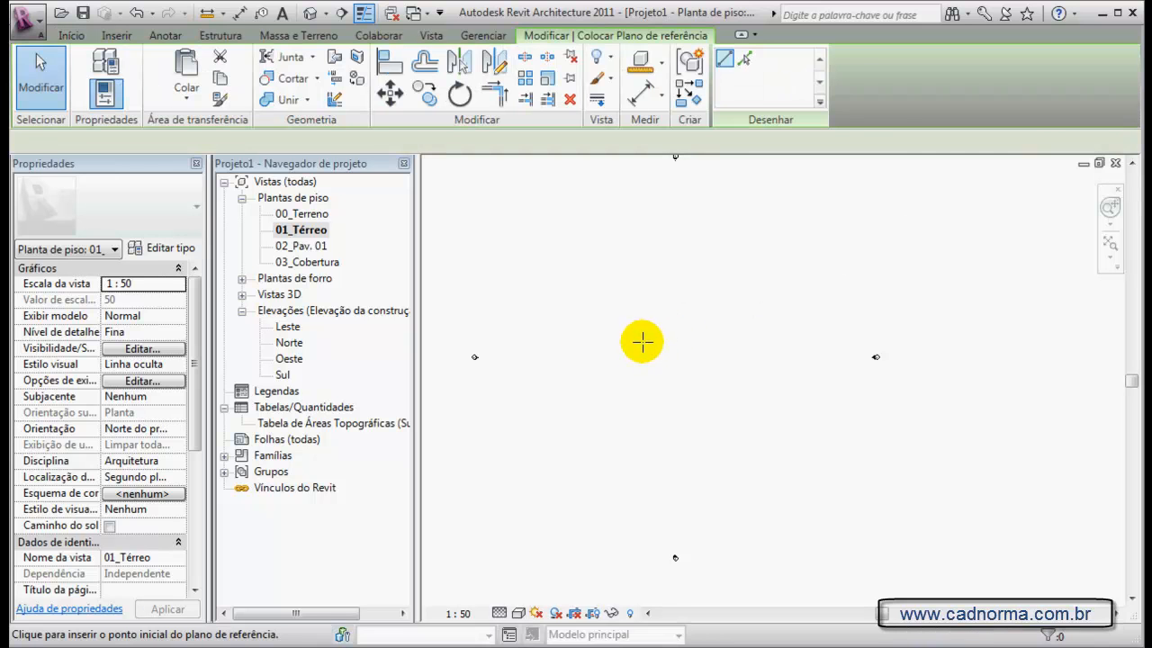
{"action": "left_click", "coordinate": [63, 36]}
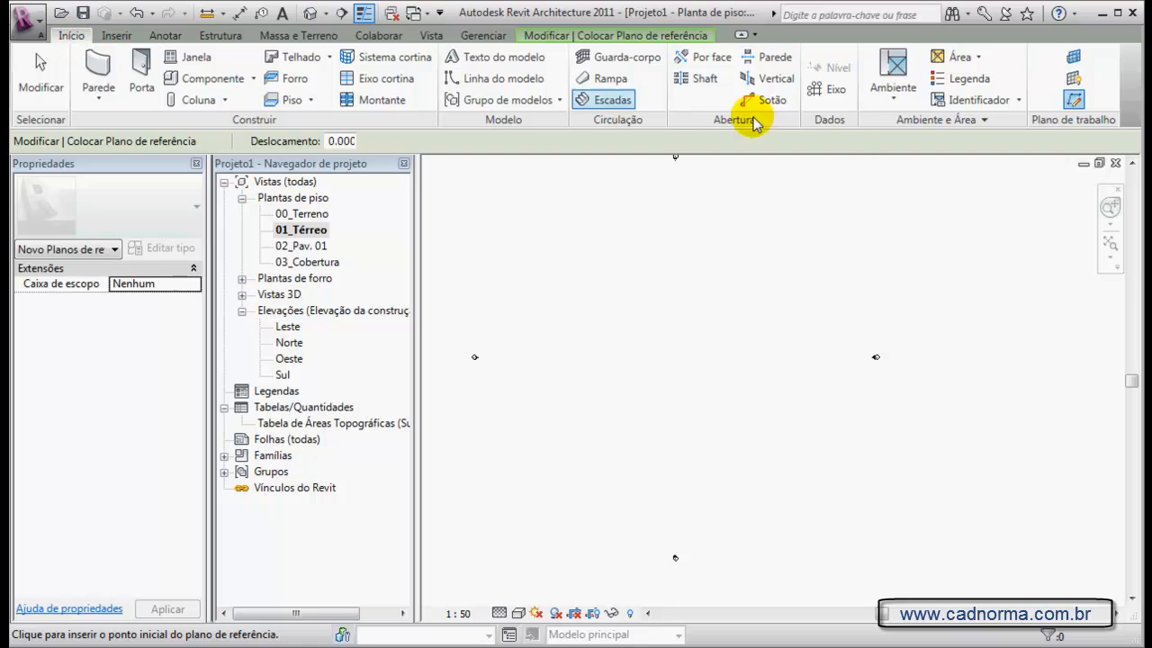
{"action": "left_click", "coordinate": [1074, 101]}
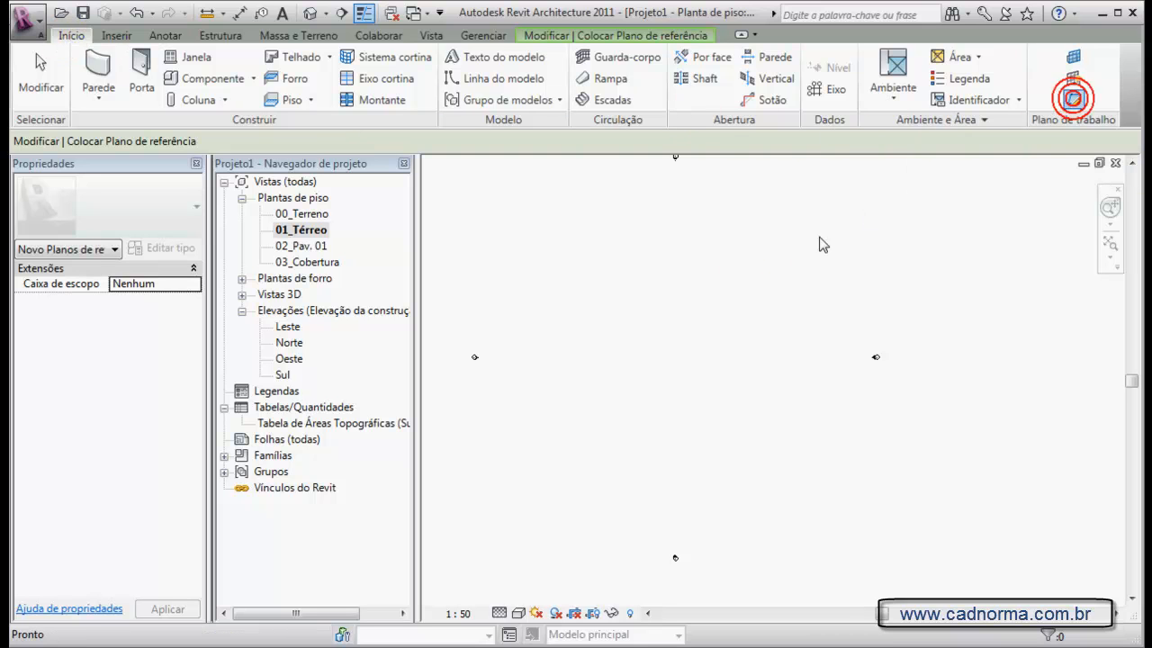
{"action": "left_click", "coordinate": [606, 353]}
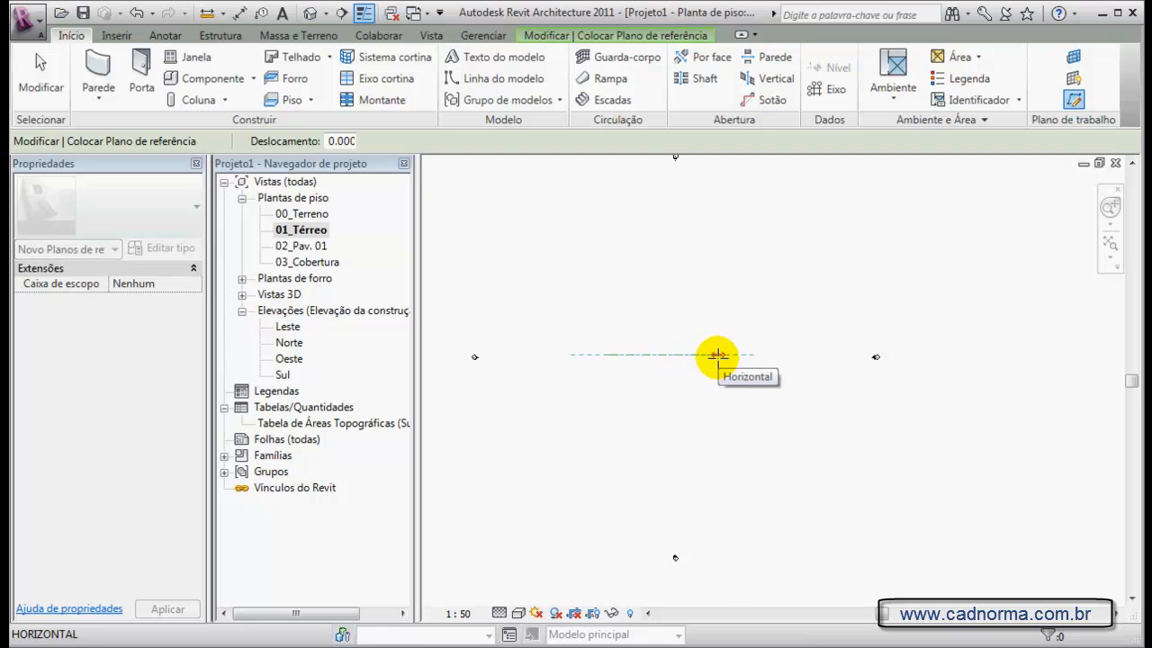
{"action": "left_click", "coordinate": [651, 353]}
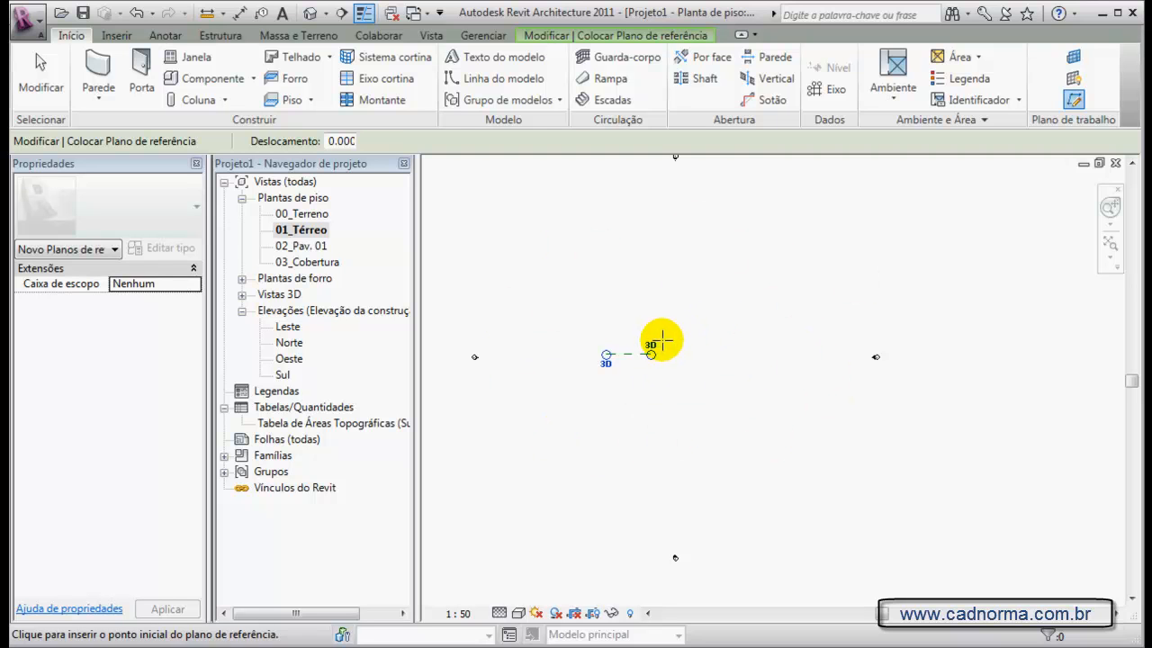
{"action": "left_click", "coordinate": [39, 77]}
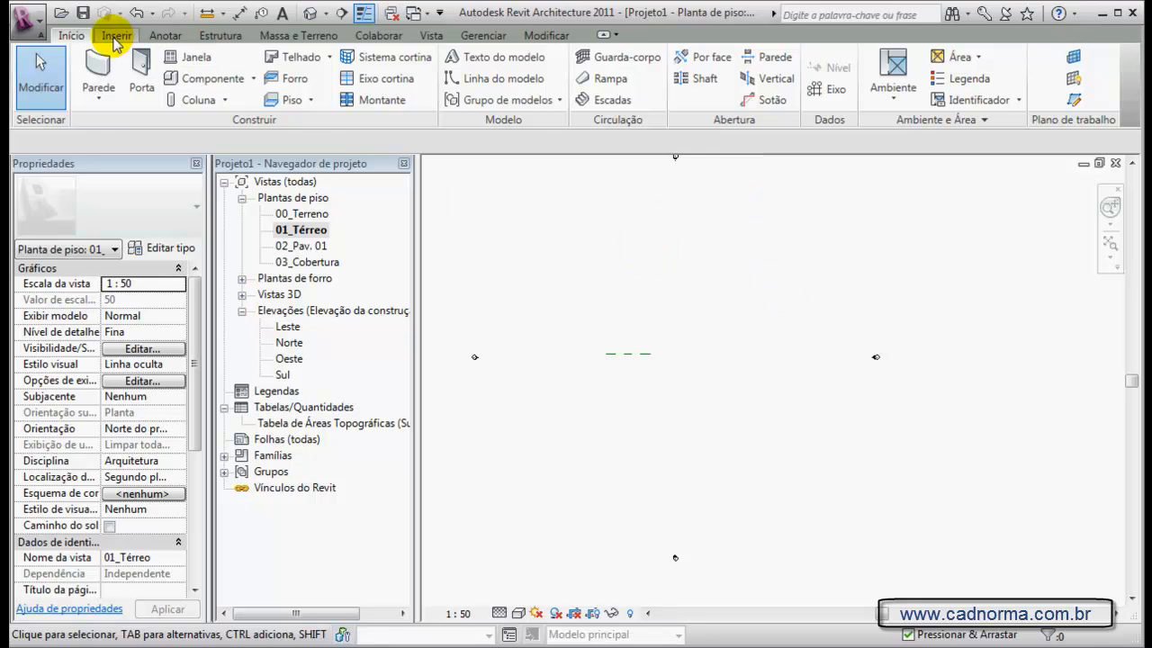
Start an in-place model in the Paredes family category and accept the default name.
{"action": "left_click", "coordinate": [253, 79]}
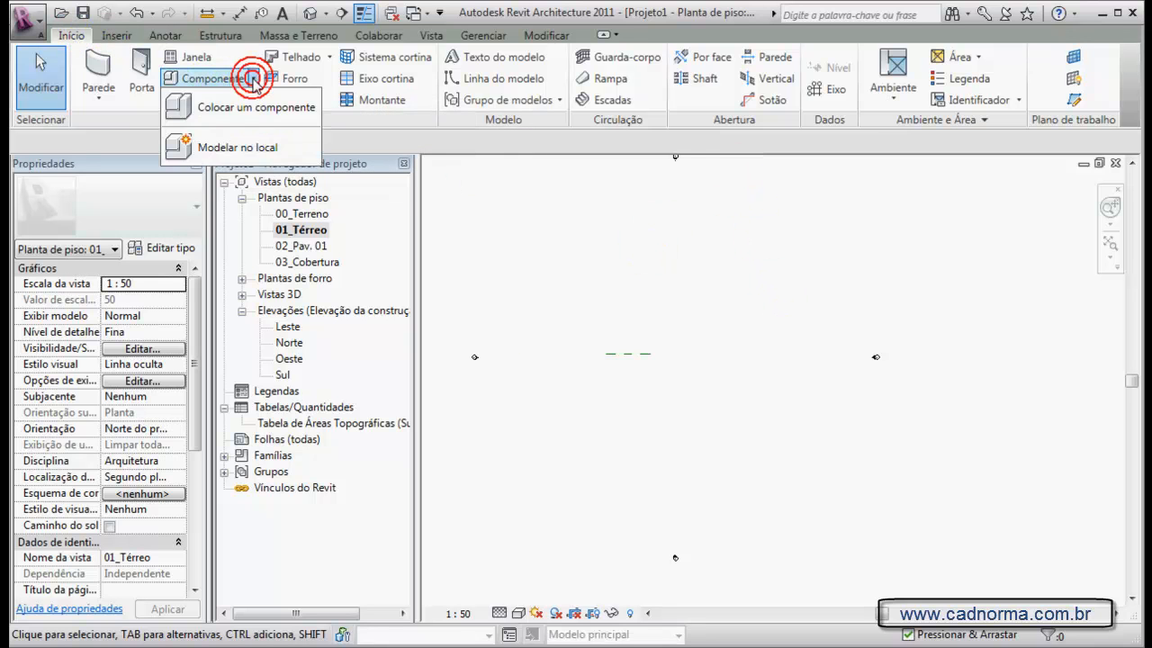
{"action": "left_click", "coordinate": [216, 146]}
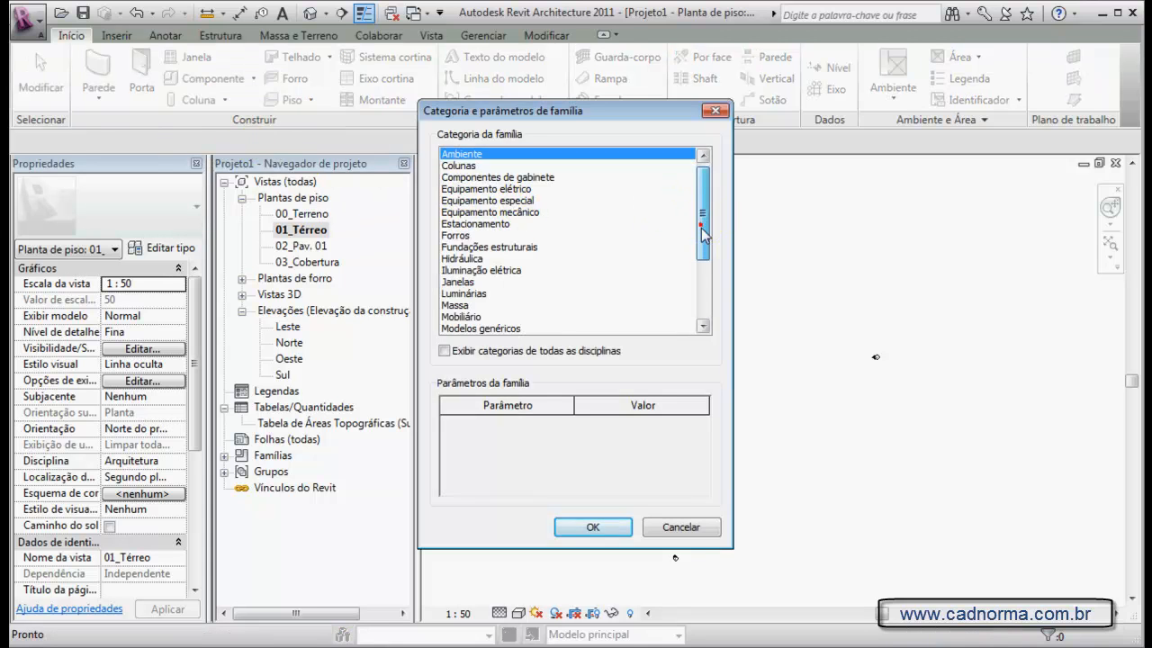
{"action": "left_click_drag", "start_coordinate": [701, 227], "coordinate": [700, 280]}
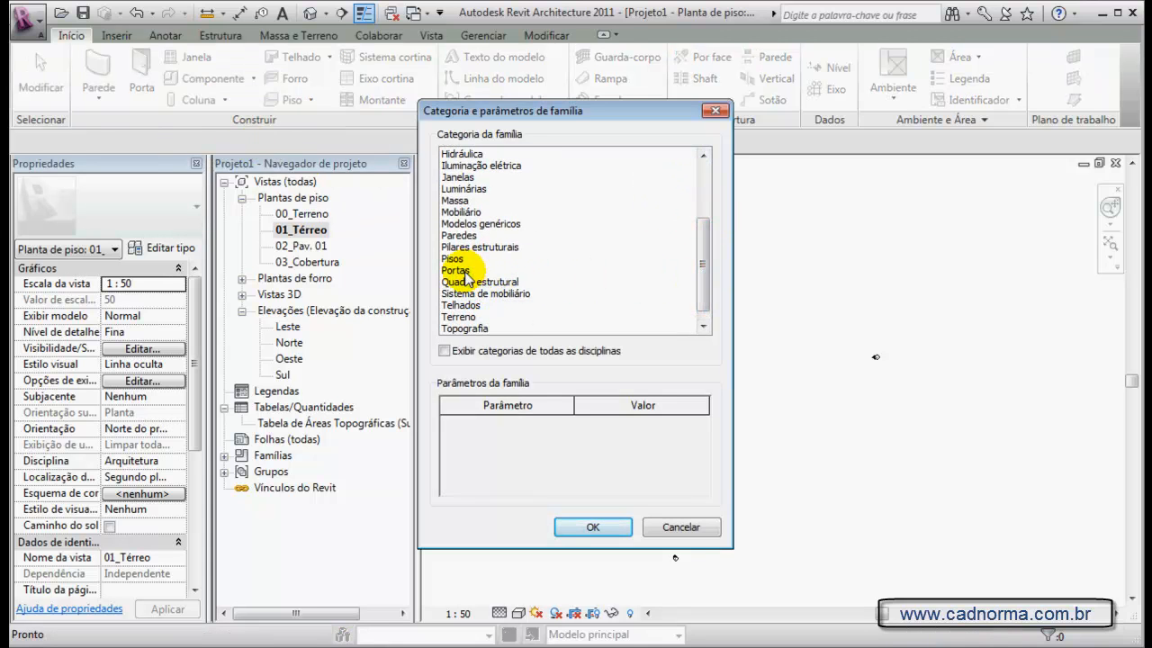
{"action": "left_click", "coordinate": [458, 236]}
{"action": "left_click", "coordinate": [610, 529]}
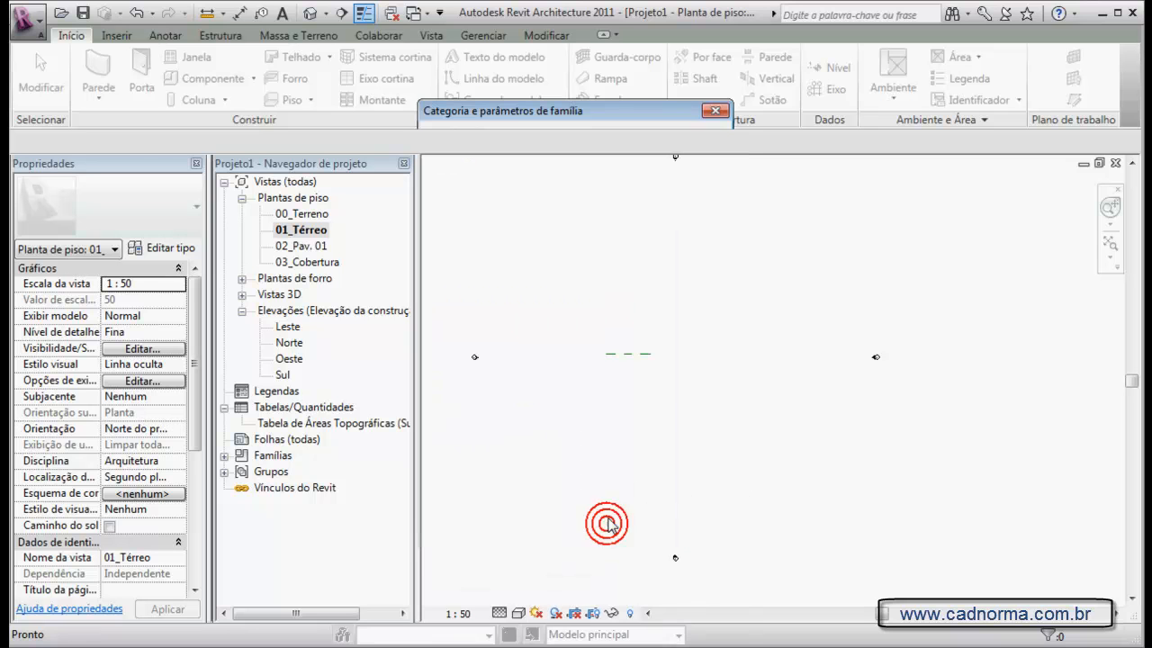
{"action": "left_click", "coordinate": [855, 299]}
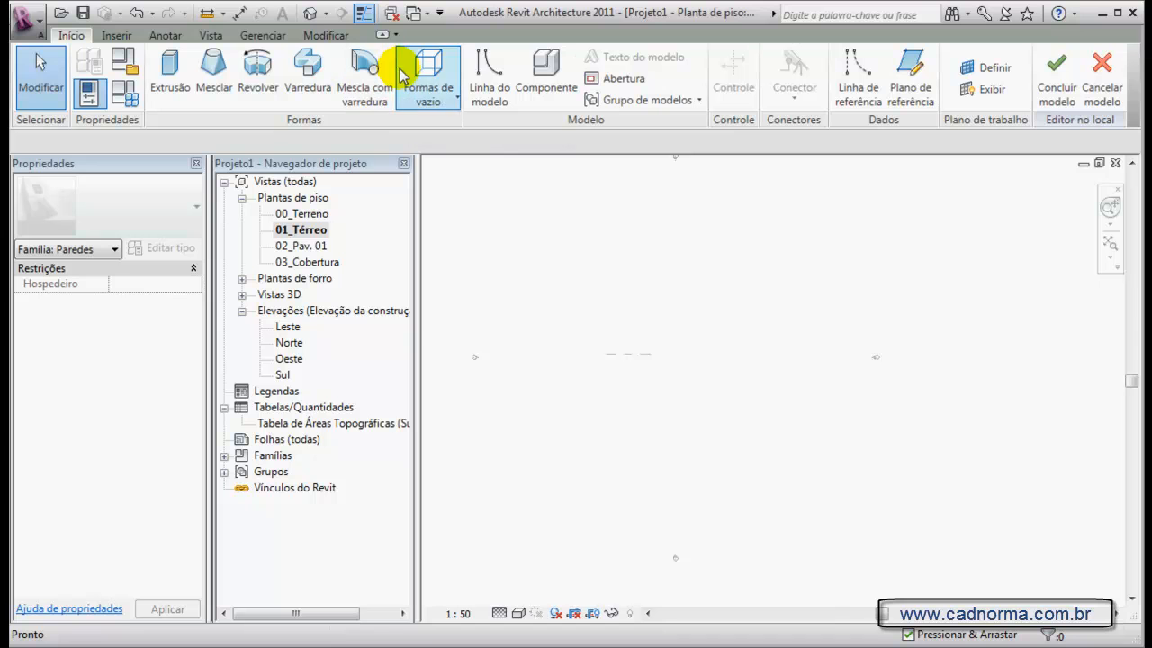
Start a solid revolve, pick the new reference plane as its work plane, and open the Elevação: Sul view for sketching.
{"action": "left_click", "coordinate": [258, 77]}
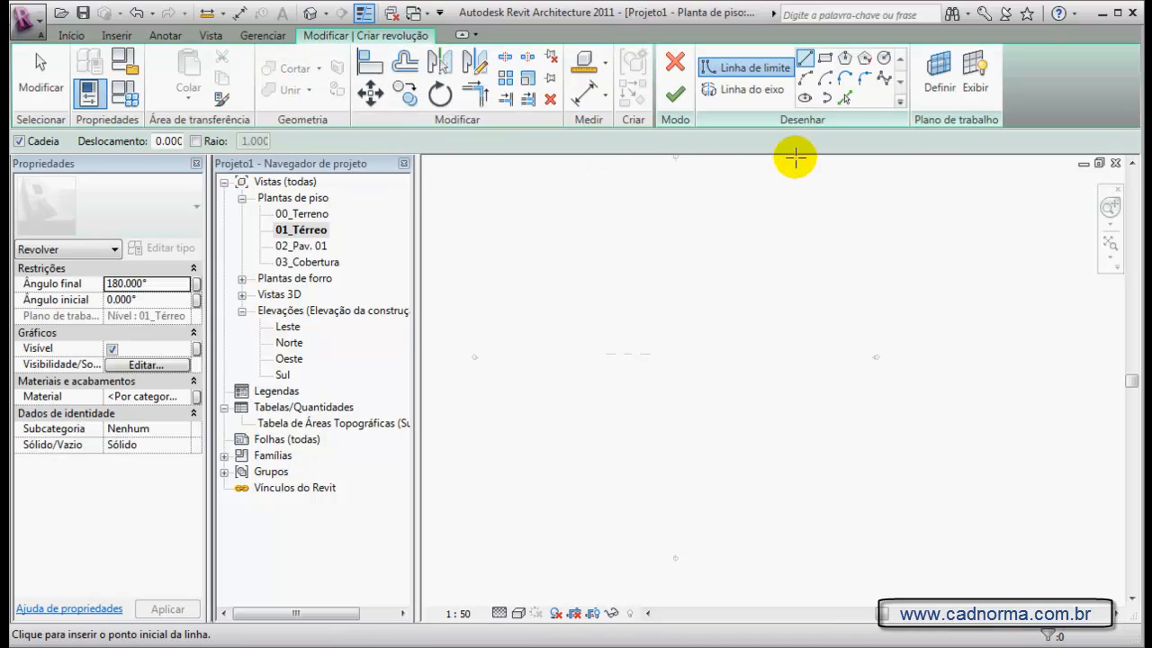
{"action": "left_click", "coordinate": [939, 72]}
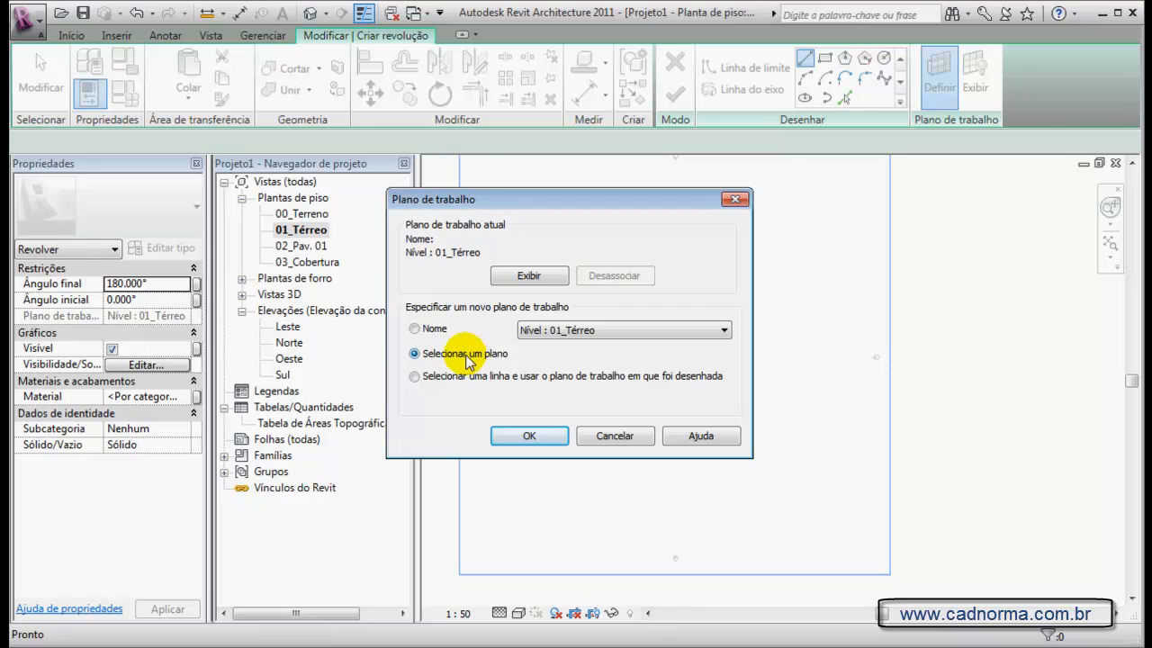
{"action": "left_click", "coordinate": [538, 436]}
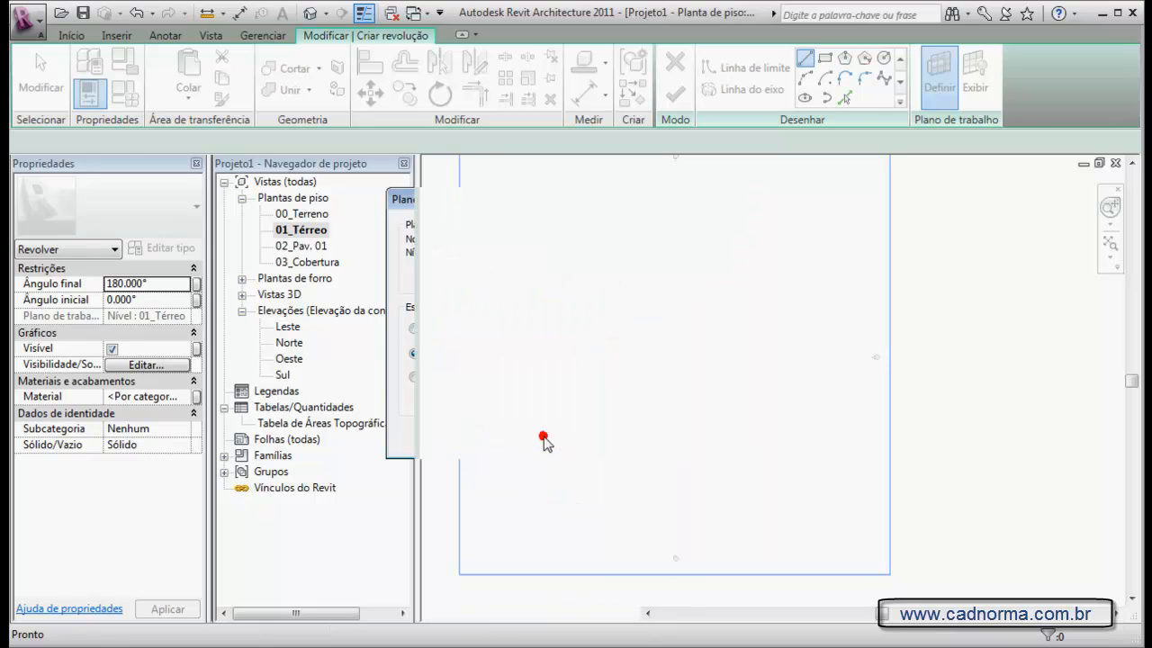
{"action": "left_click", "coordinate": [625, 354]}
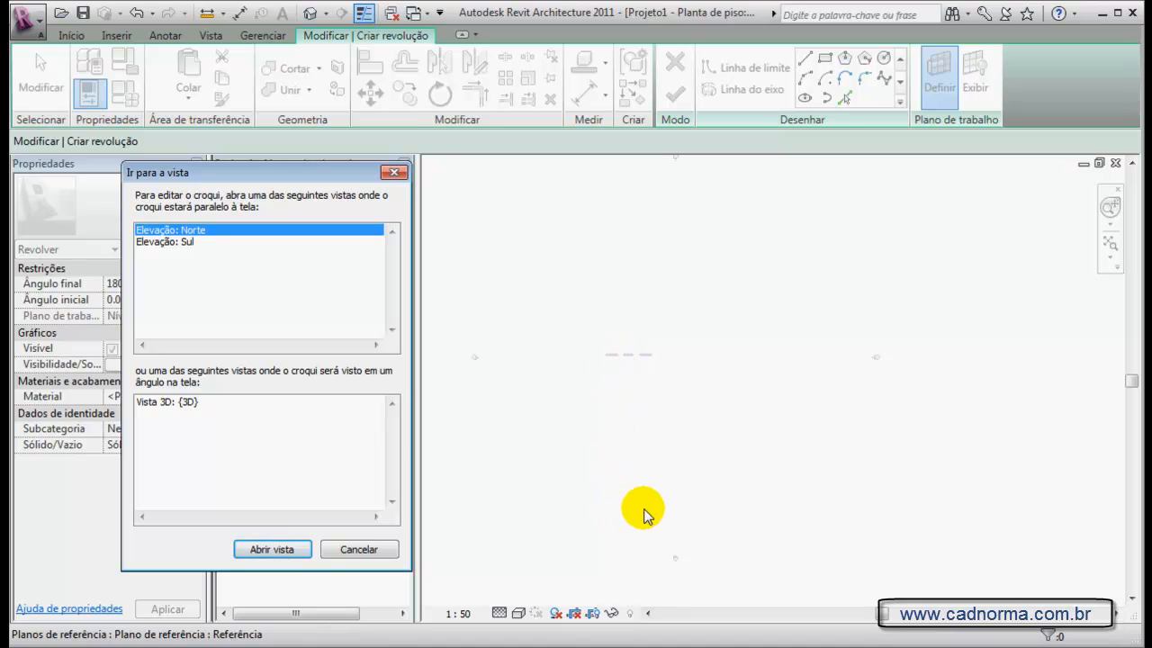
{"action": "left_click", "coordinate": [169, 243]}
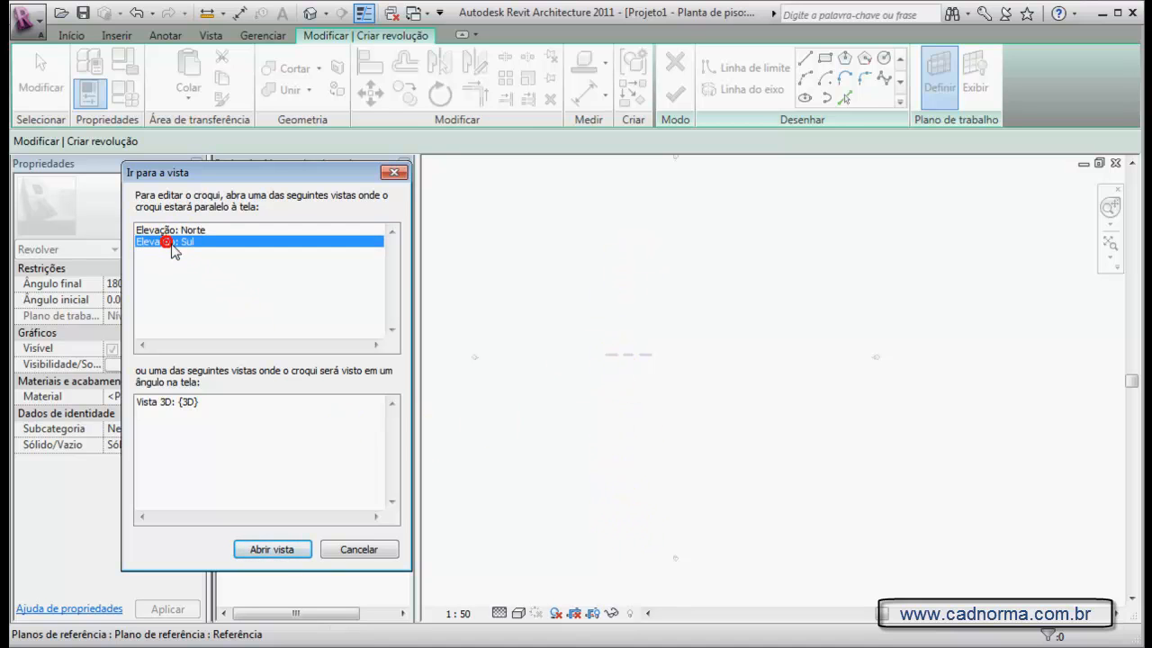
{"action": "left_click", "coordinate": [274, 550]}
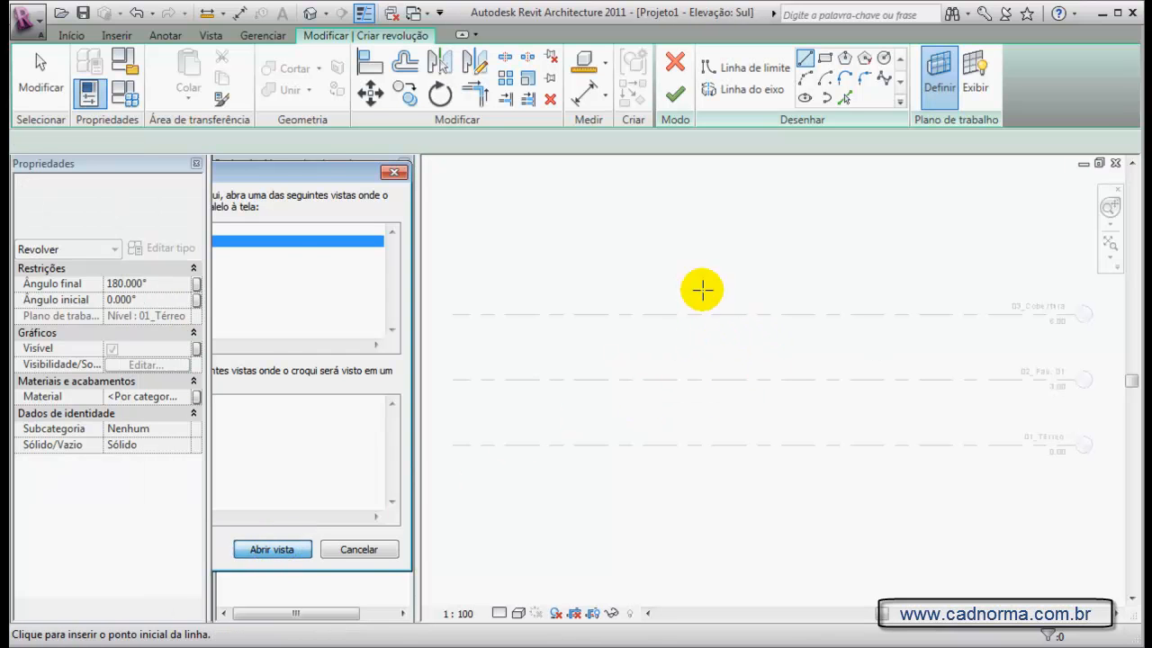
Sketch the profile's base and inner side from level 01_Térreo up to 03_Cobertura, with a small recess just below 02_Pav. 01.
{"action": "scroll", "coordinate": [1039, 324], "scroll_direction": "up", "scroll_amount": 2}
{"action": "scroll", "coordinate": [987, 309], "scroll_direction": "down", "scroll_amount": 1}
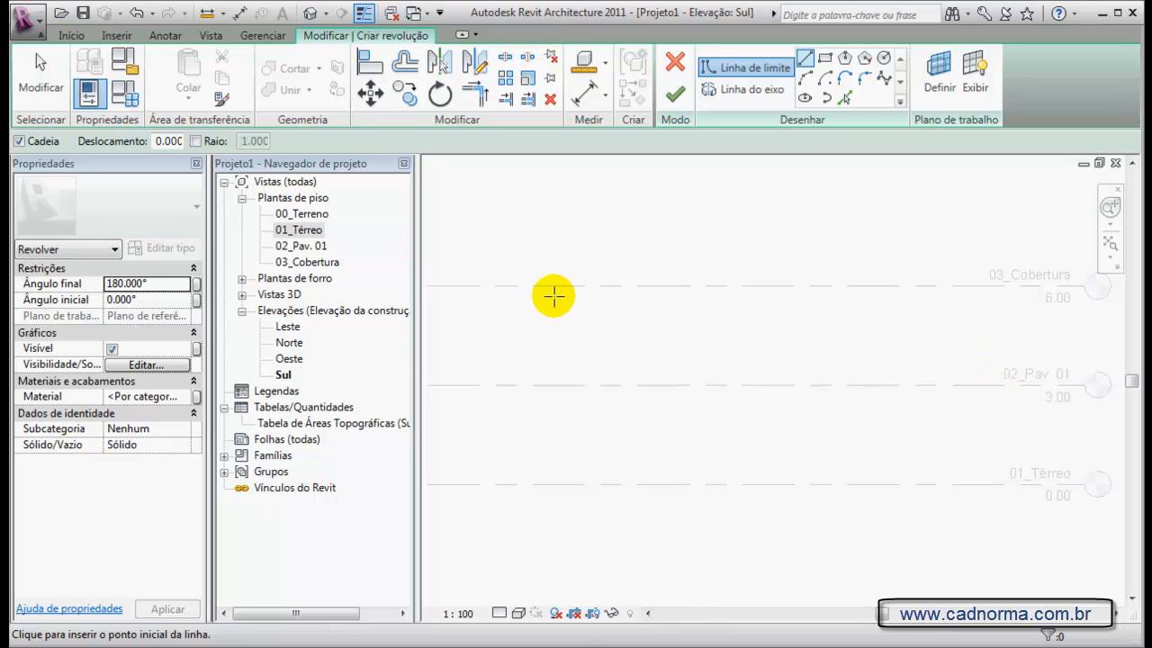
{"action": "left_click", "coordinate": [804, 58]}
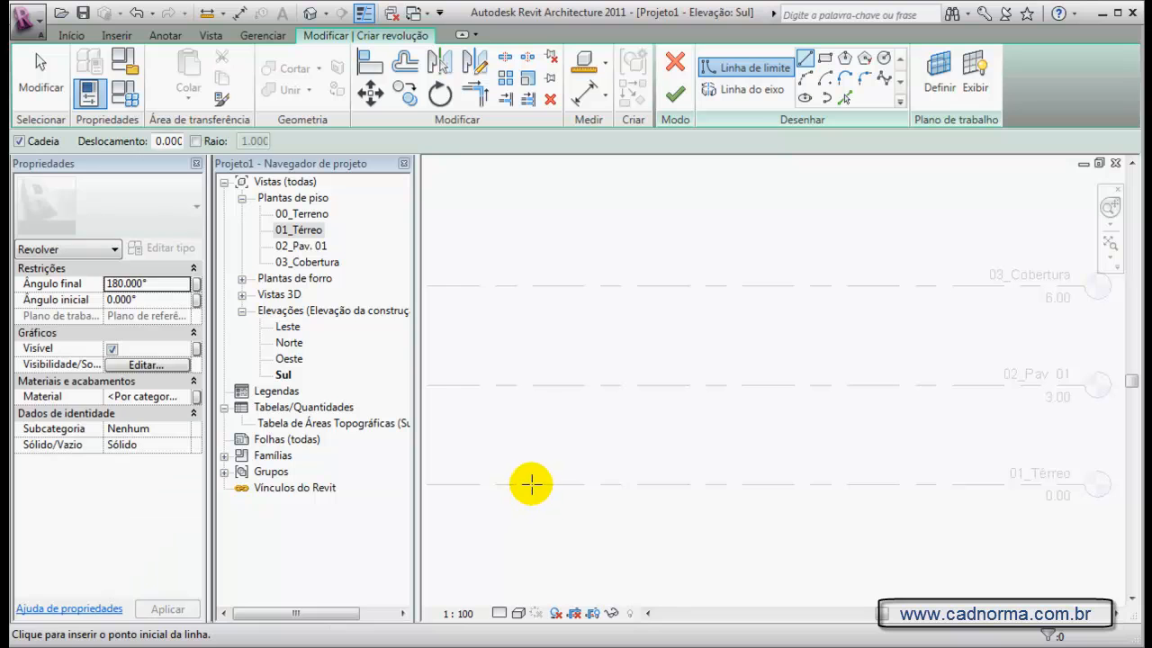
{"action": "left_click", "coordinate": [530, 483]}
{"action": "left_click", "coordinate": [576, 484]}
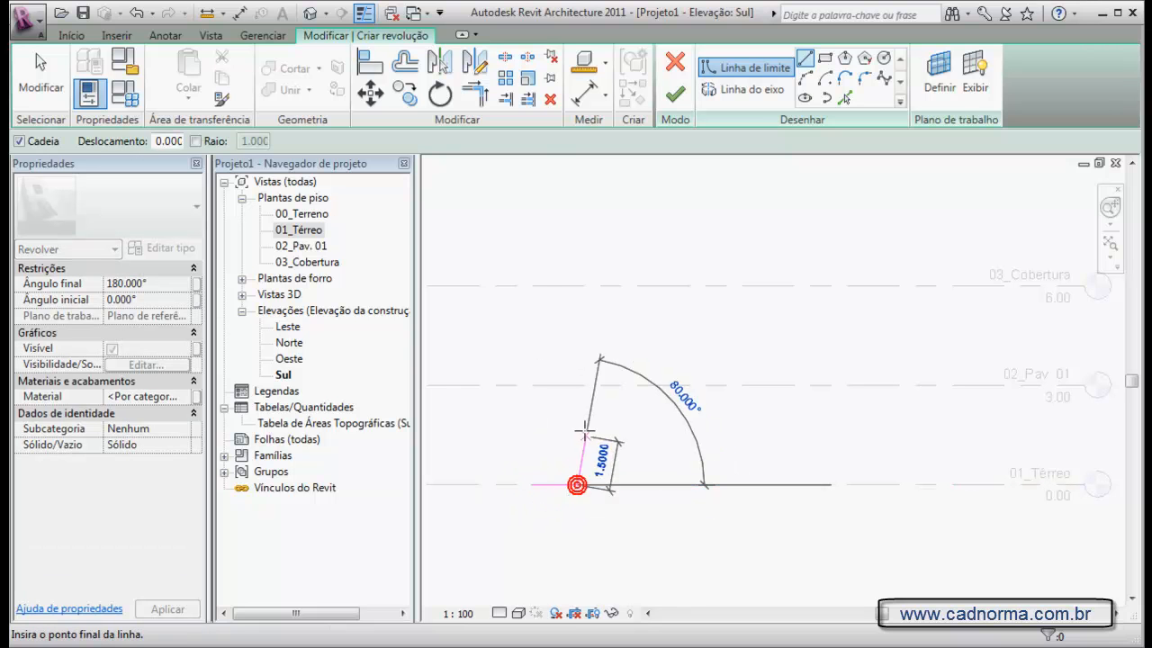
{"action": "left_click", "coordinate": [577, 415]}
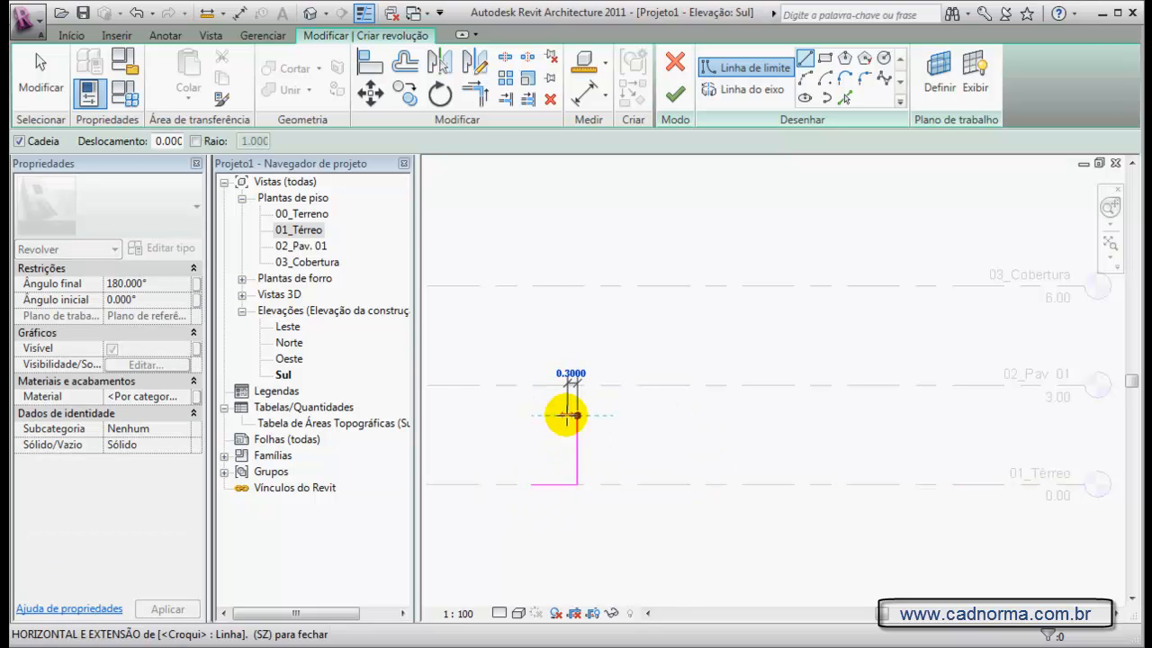
{"action": "left_click", "coordinate": [563, 415]}
{"action": "left_click", "coordinate": [564, 387]}
{"action": "left_click", "coordinate": [577, 387]}
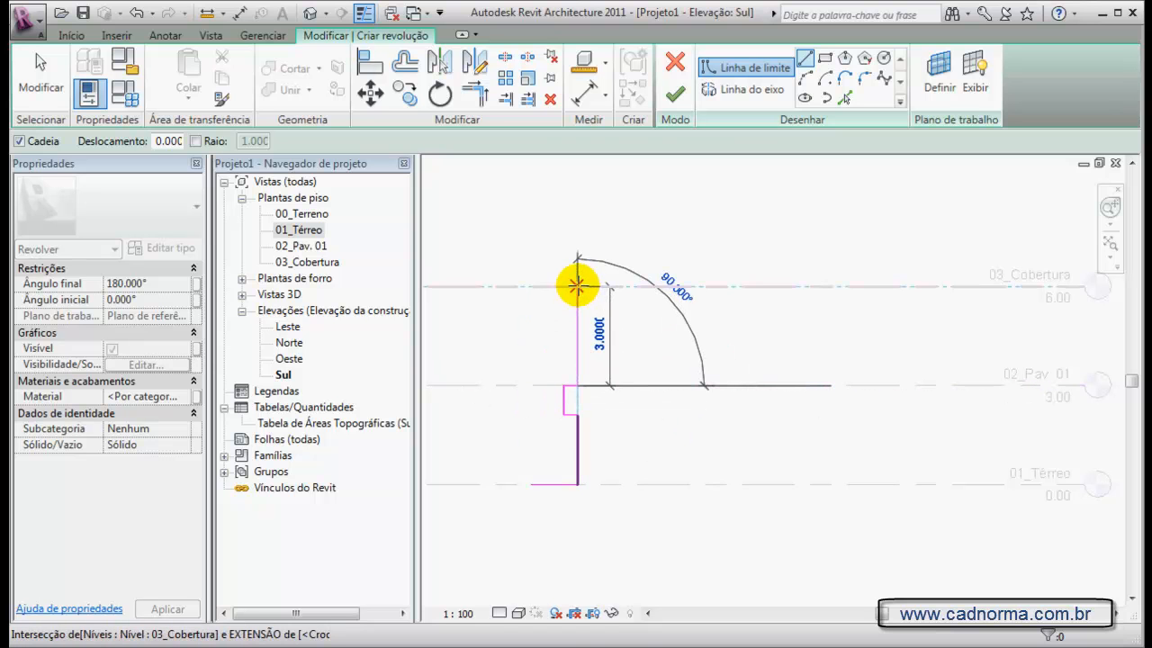
{"action": "left_click", "coordinate": [577, 287]}
Draw the profile's top and outer side down to 01_Térreo, stepping outward about 0.9 m at 02_Pav. 01, and close the base corner with Trim/Extend.
{"action": "left_click", "coordinate": [537, 286]}
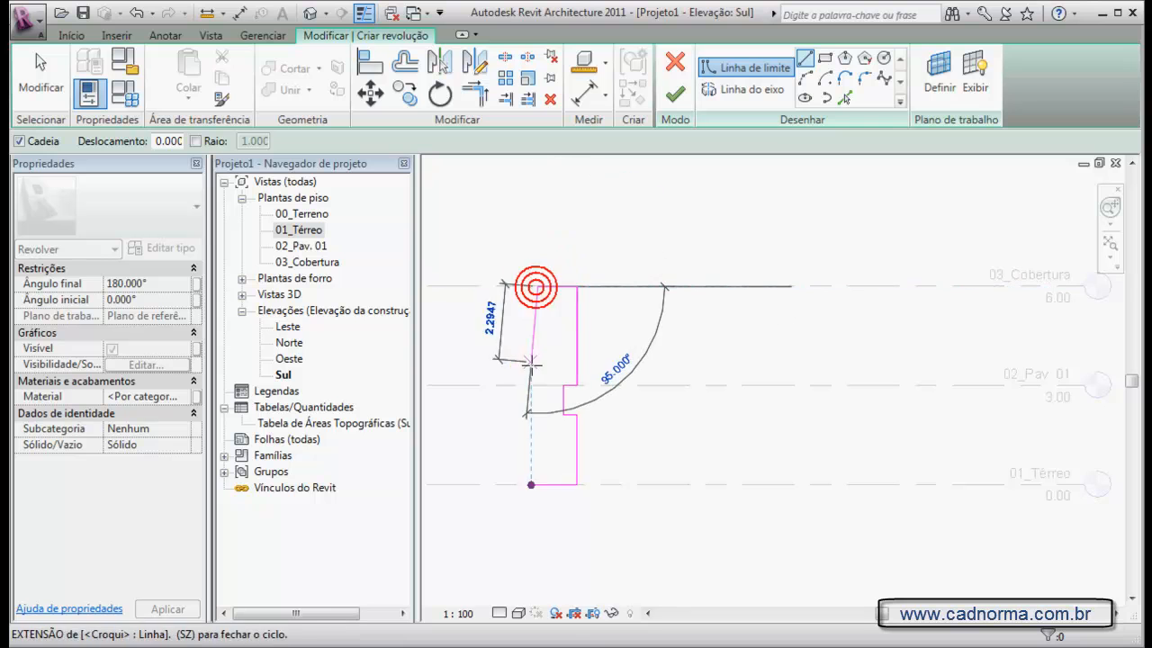
{"action": "left_click", "coordinate": [509, 384]}
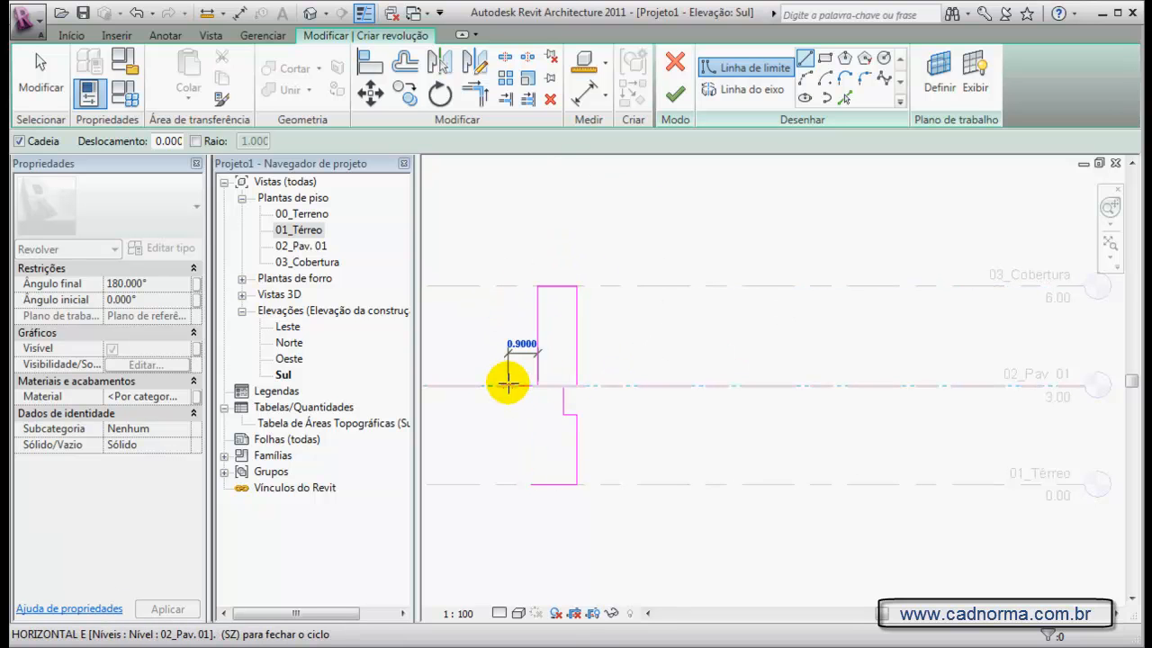
{"action": "left_click", "coordinate": [509, 386]}
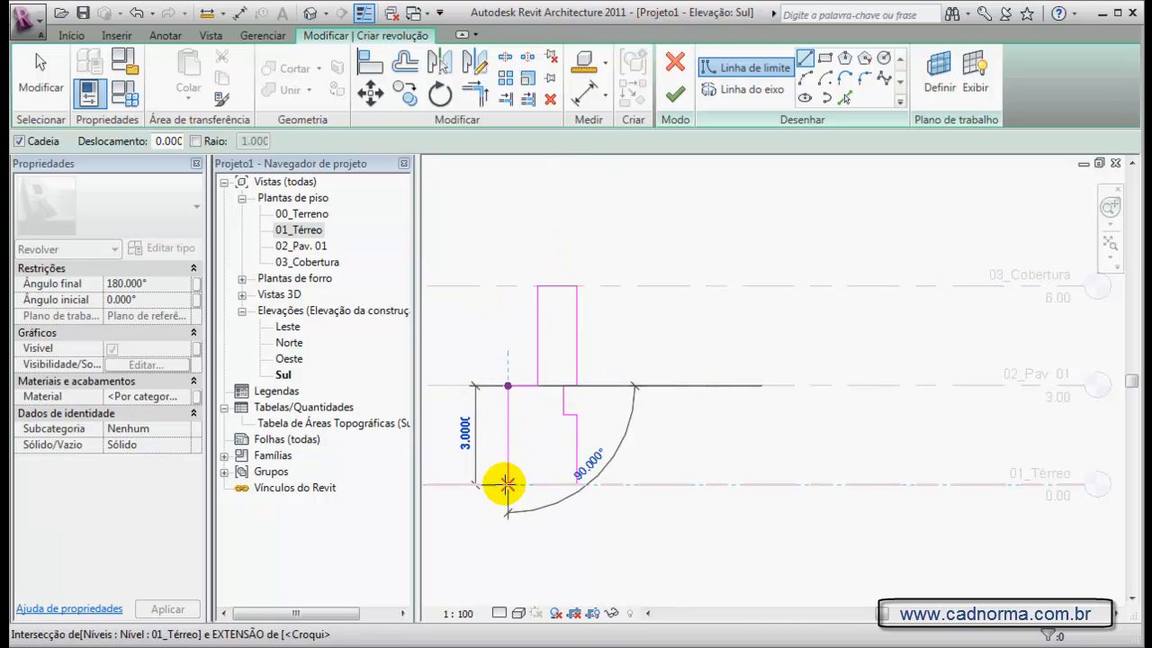
{"action": "left_click", "coordinate": [509, 484]}
{"action": "left_click", "coordinate": [474, 92]}
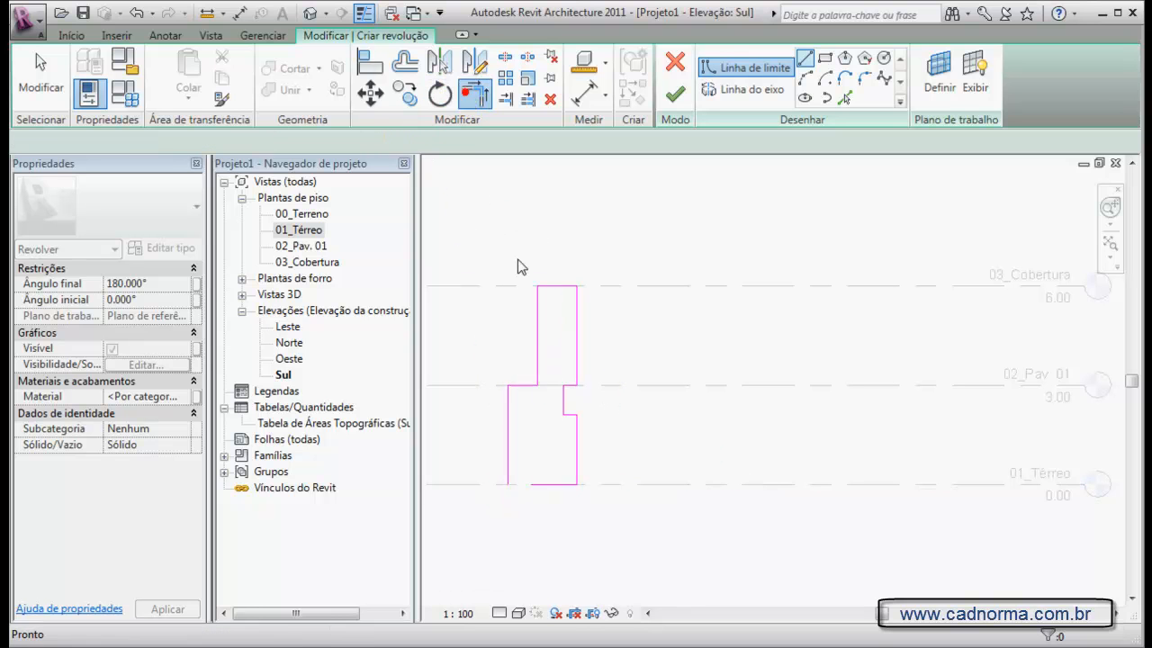
{"action": "left_click", "coordinate": [516, 464]}
{"action": "left_click", "coordinate": [508, 458]}
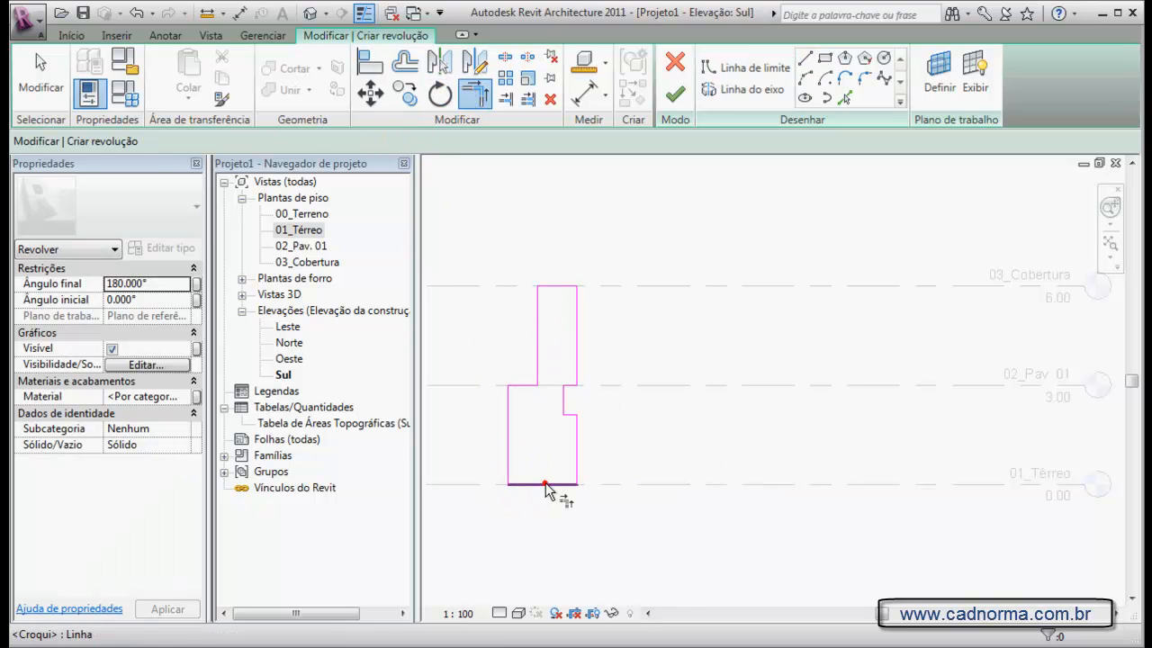
{"action": "left_click", "coordinate": [544, 484]}
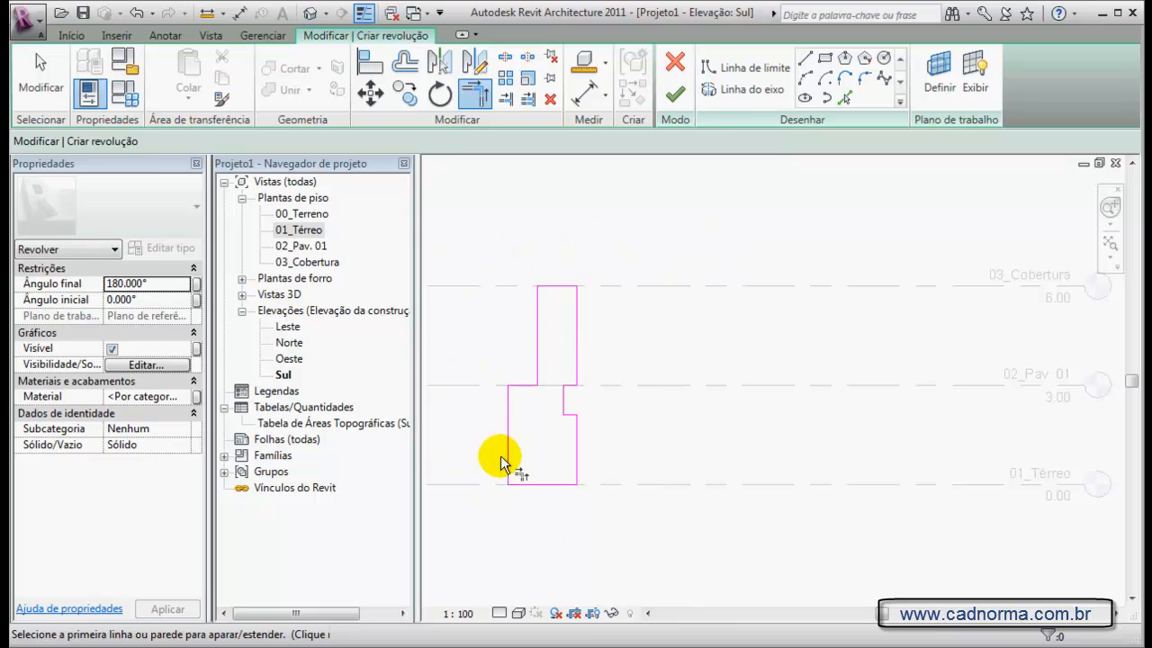
Draw a vertical revolve axis 1.8 m from the profile's inner face, running 6 m from 03_Cobertura down to 01_Térreo.
{"action": "left_click", "coordinate": [744, 91]}
{"action": "left_click", "coordinate": [576, 286]}
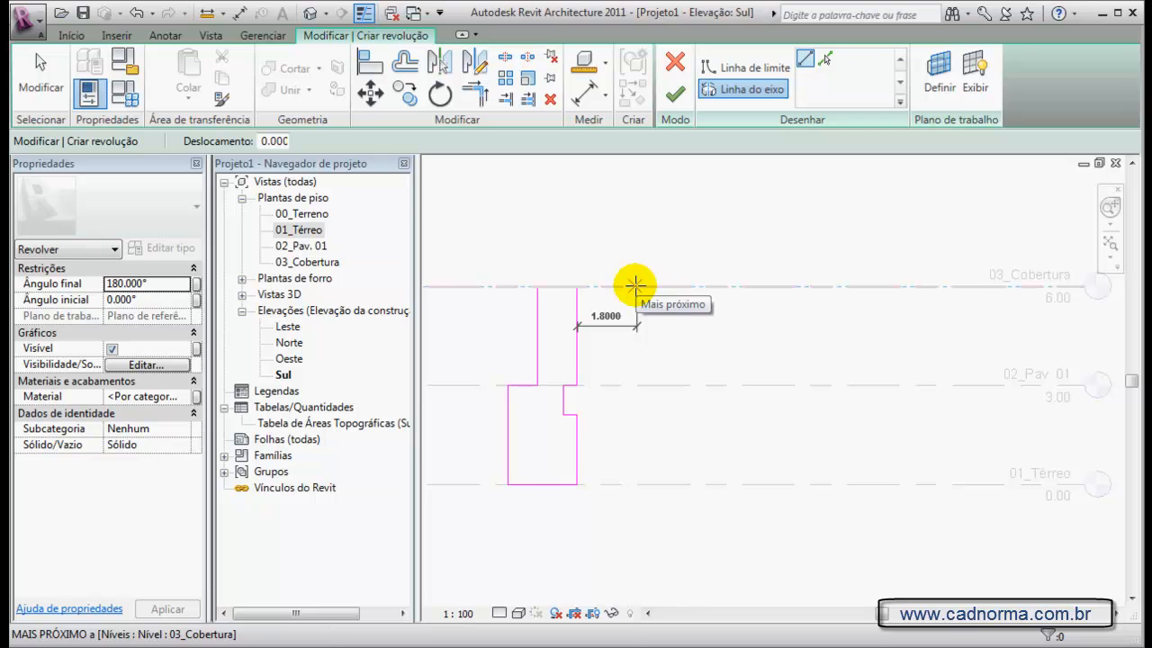
{"action": "left_click", "coordinate": [636, 286]}
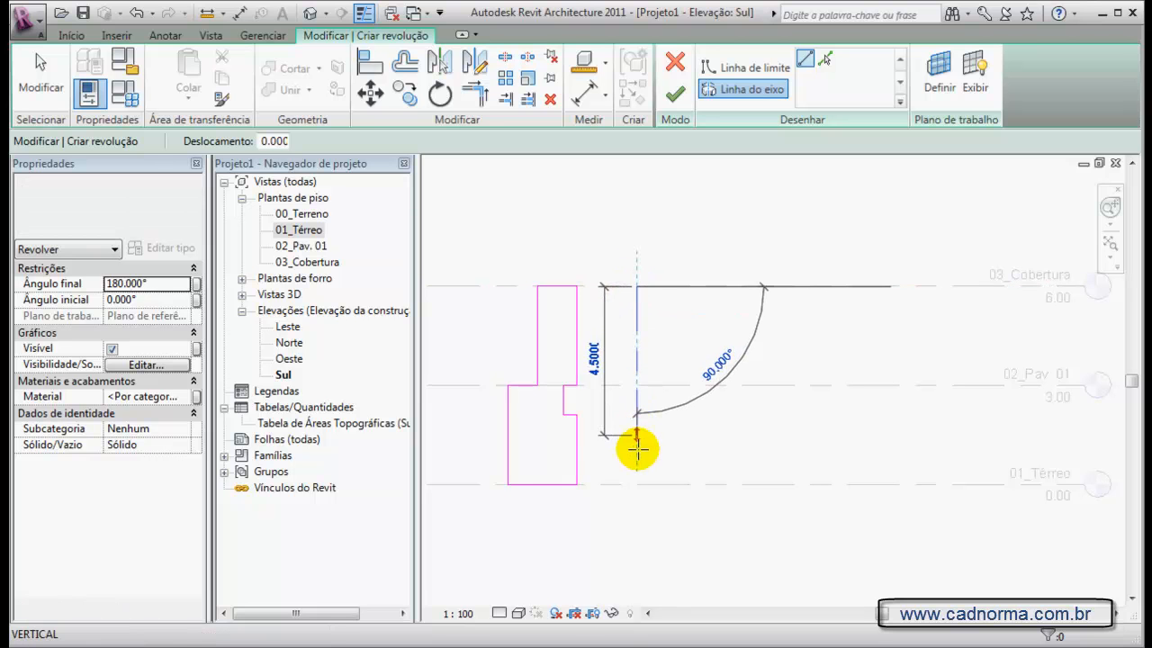
{"action": "left_click", "coordinate": [636, 483]}
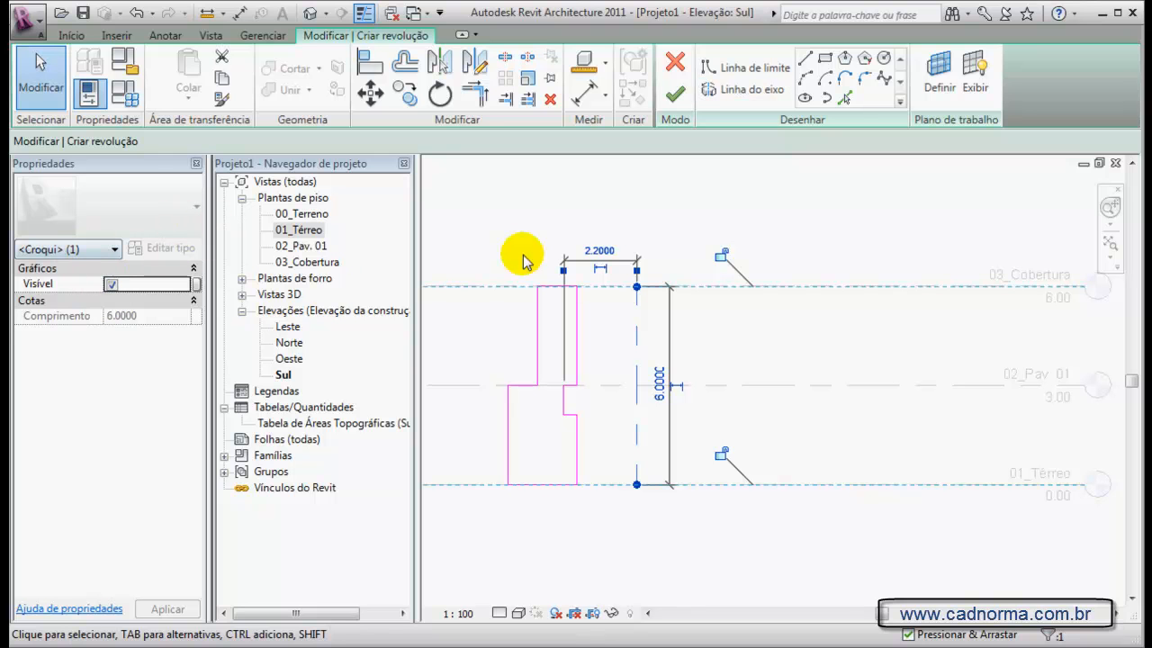
{"action": "left_click", "coordinate": [731, 221]}
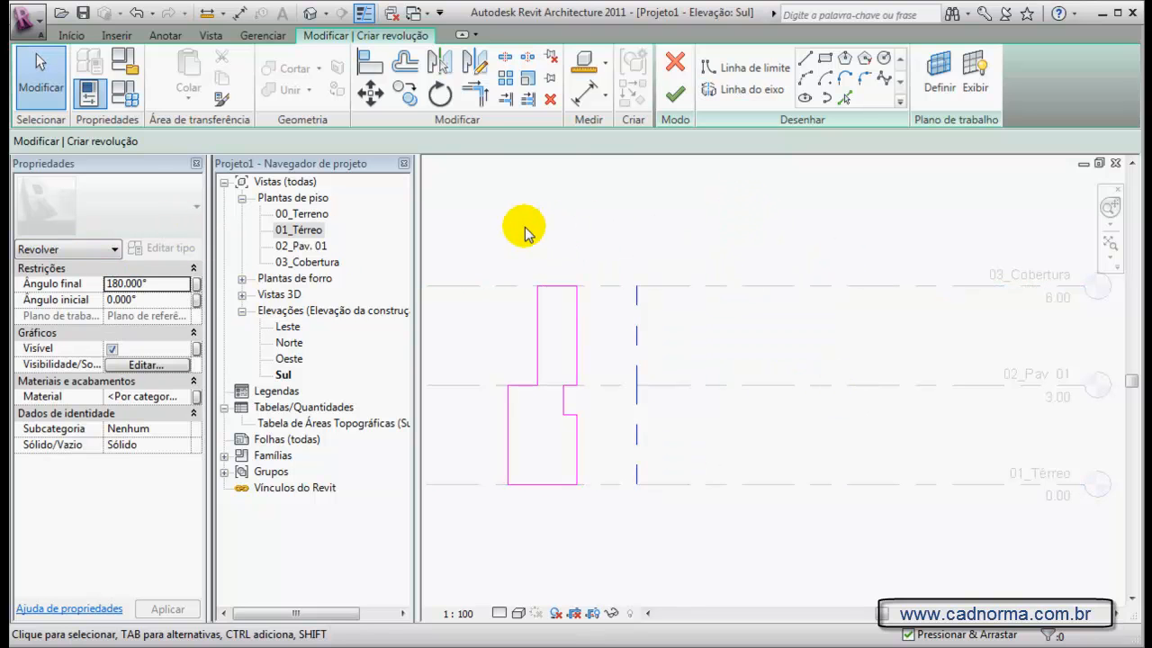
Set the revolve's end angle to 360° and finish the sketch.
{"action": "left_click", "coordinate": [172, 284]}
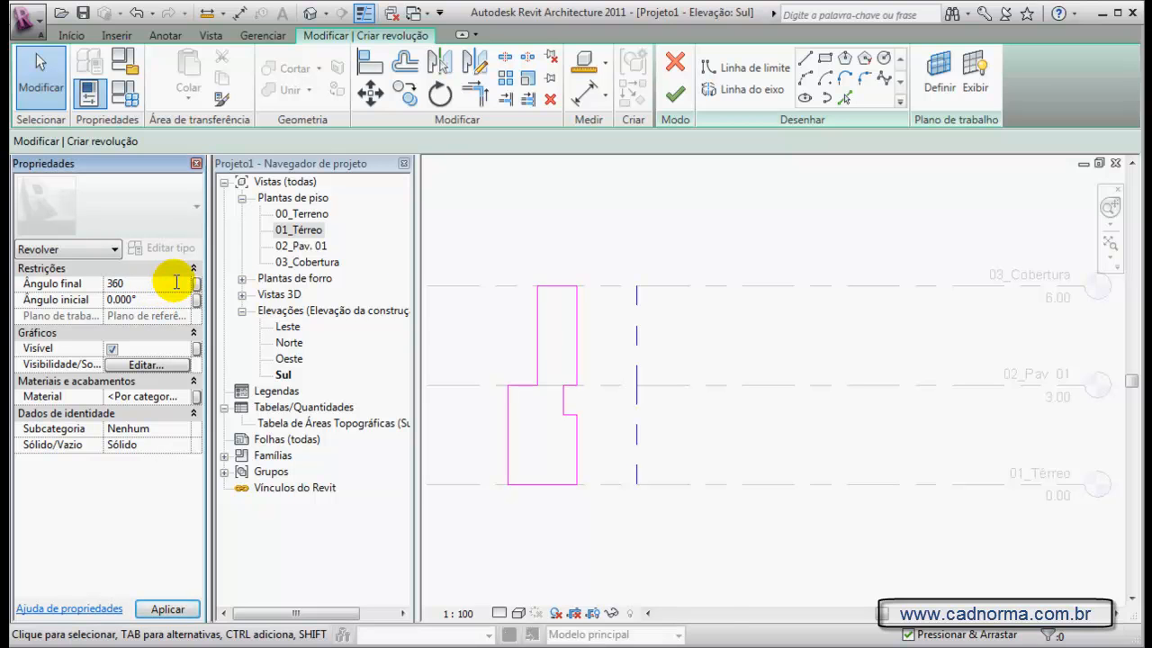
{"action": "type", "text": "360"}
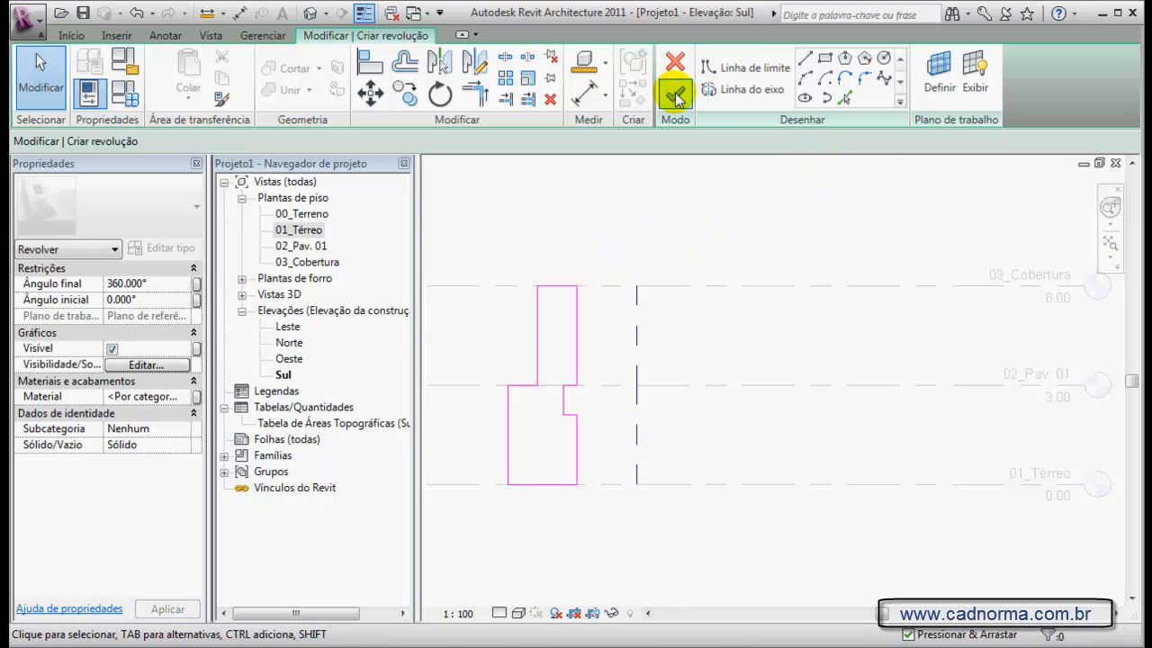
{"action": "left_click", "coordinate": [676, 95]}
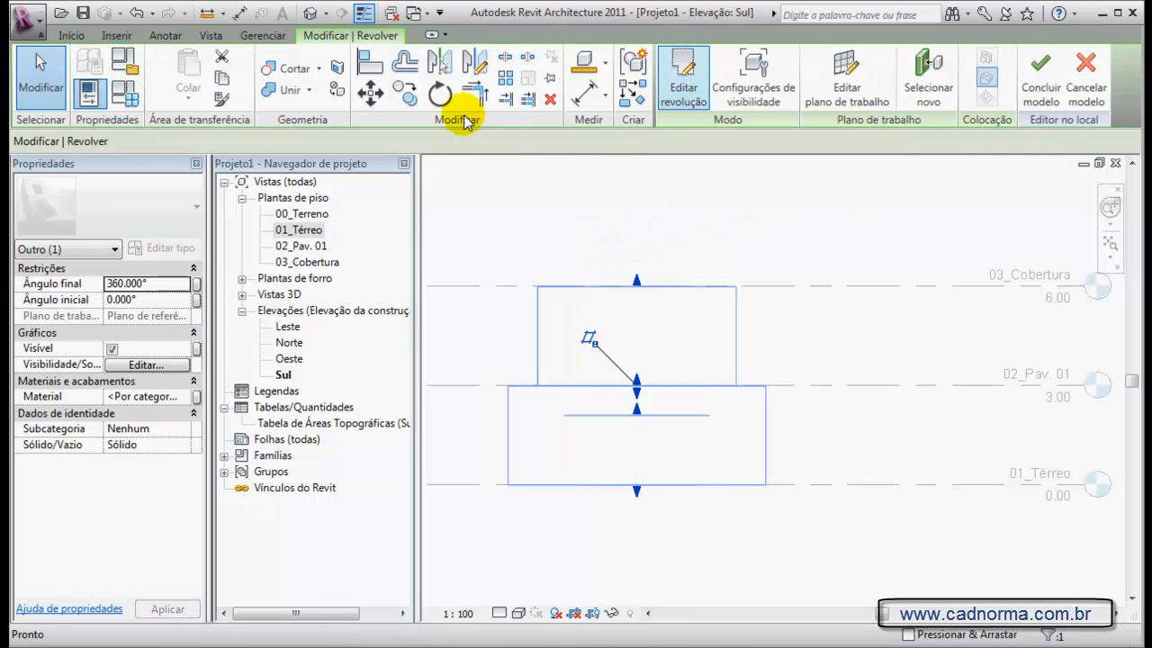
Show the revolved wall in the 3D view and inspect it from different angles.
{"action": "left_click", "coordinate": [311, 14]}
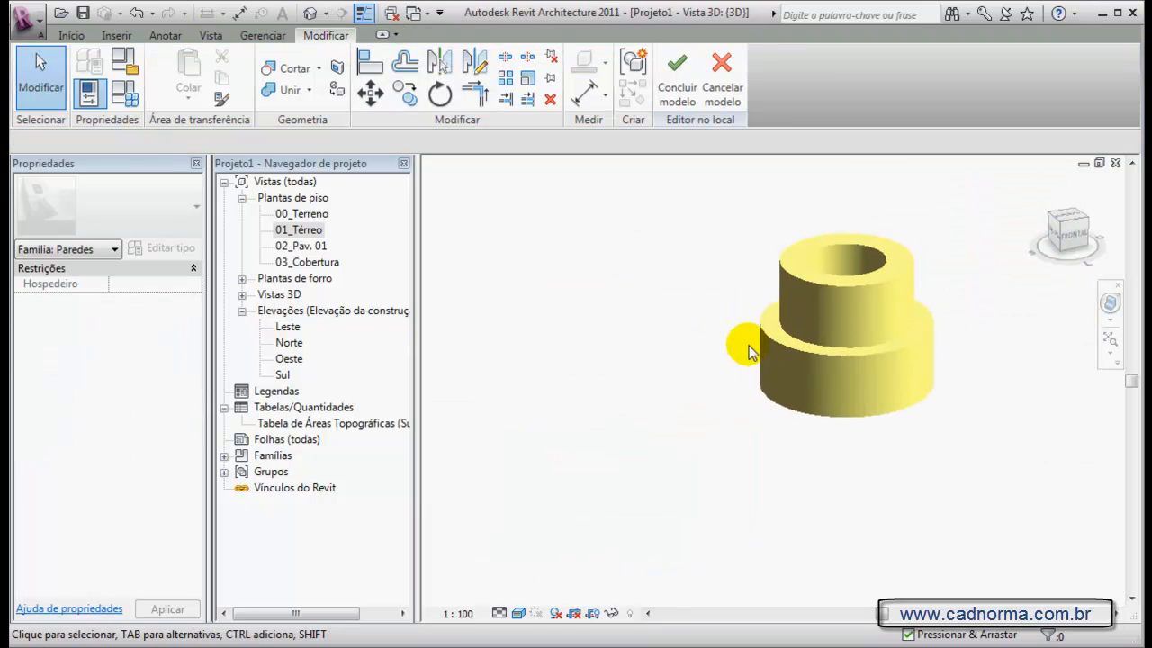
{"action": "middle_click_drag", "start_coordinate": [817, 385], "coordinate": [913, 306], "text": "shift"}
{"action": "scroll", "coordinate": [746, 364], "scroll_direction": "down", "scroll_amount": 3}
{"action": "middle_click_drag", "start_coordinate": [746, 365], "coordinate": [594, 405]}
{"action": "scroll", "coordinate": [684, 352], "scroll_direction": "up", "scroll_amount": 2}
{"action": "middle_click_drag", "start_coordinate": [685, 352], "coordinate": [804, 342]}
{"action": "scroll", "coordinate": [763, 325], "scroll_direction": "up", "scroll_amount": 2}
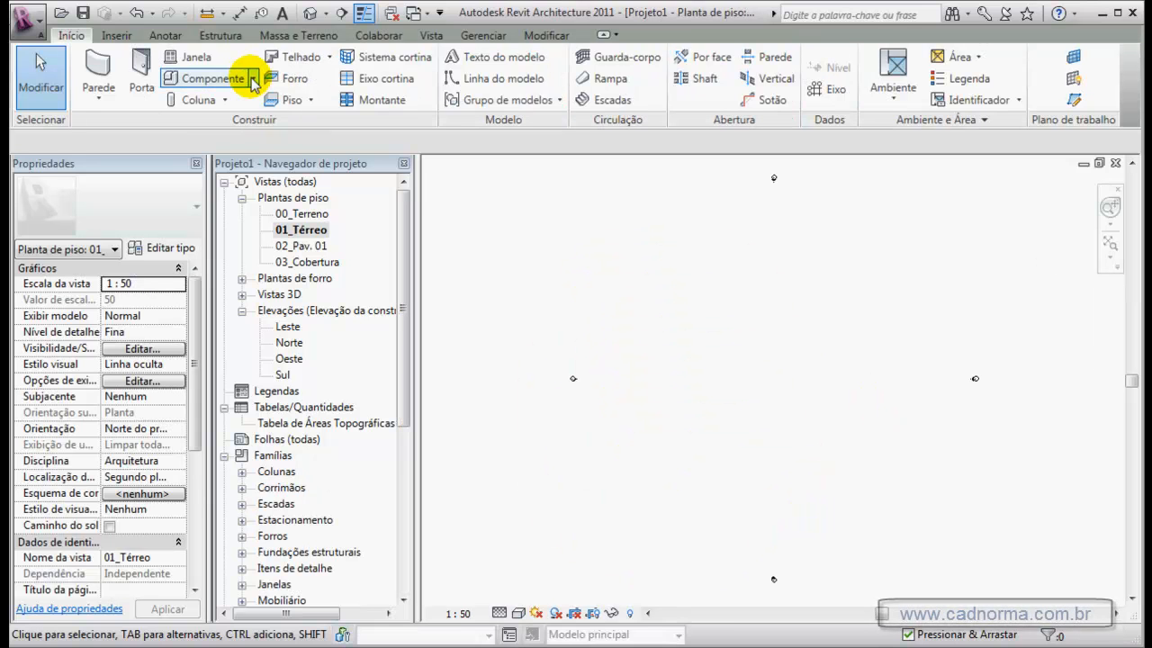
Start a new in-place model in the Paredes category on level 01_Térreo, accepting its name.
{"action": "left_click", "coordinate": [252, 80]}
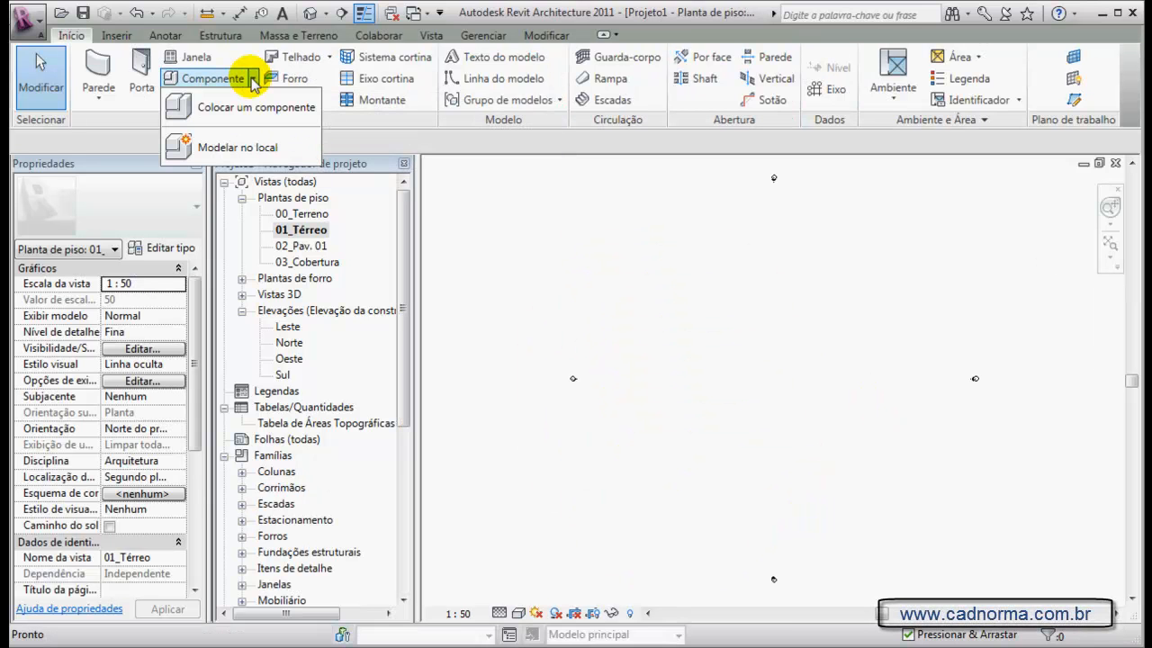
{"action": "left_click", "coordinate": [193, 147]}
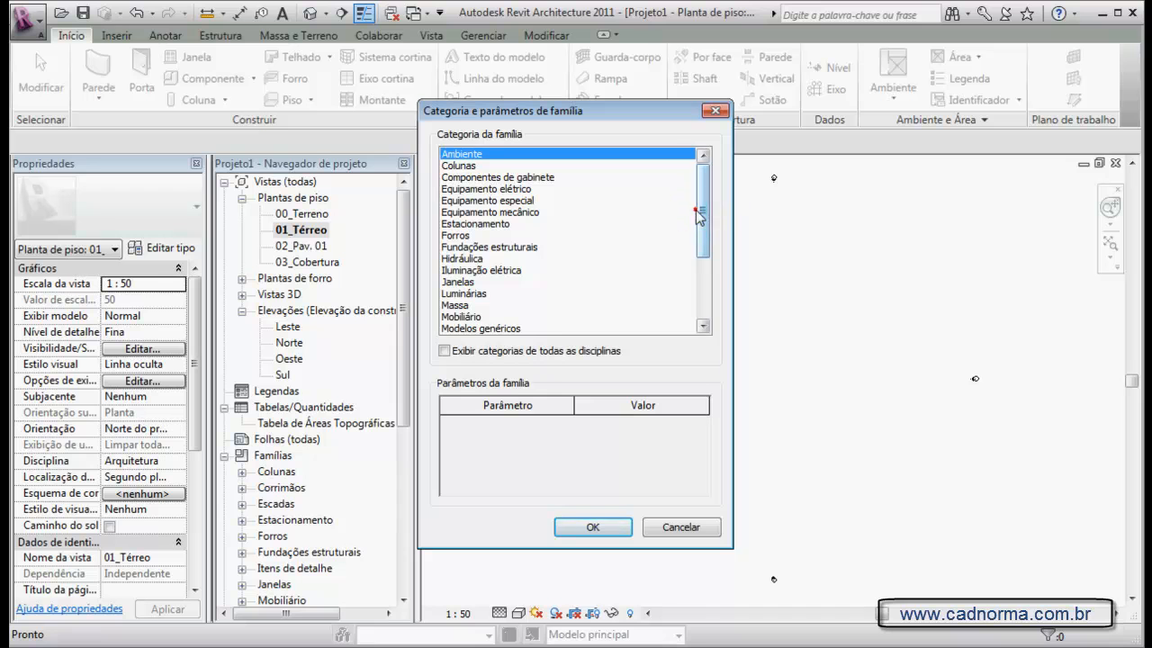
{"action": "left_click_drag", "start_coordinate": [708, 211], "coordinate": [703, 286]}
{"action": "left_click", "coordinate": [469, 224]}
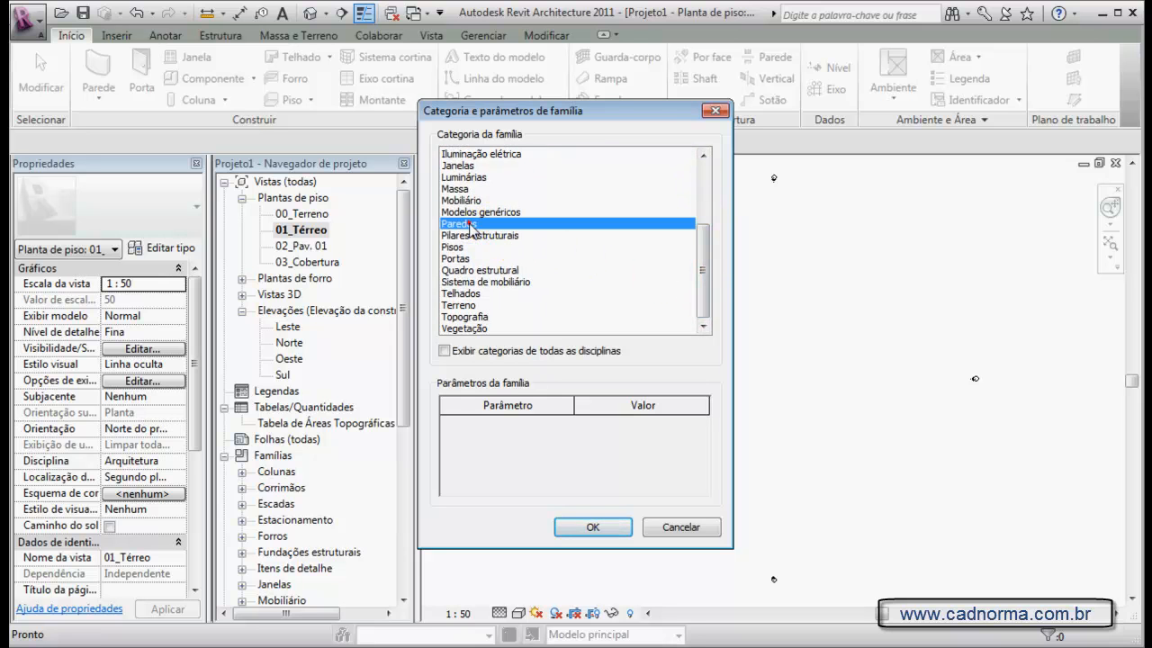
{"action": "left_click", "coordinate": [596, 529]}
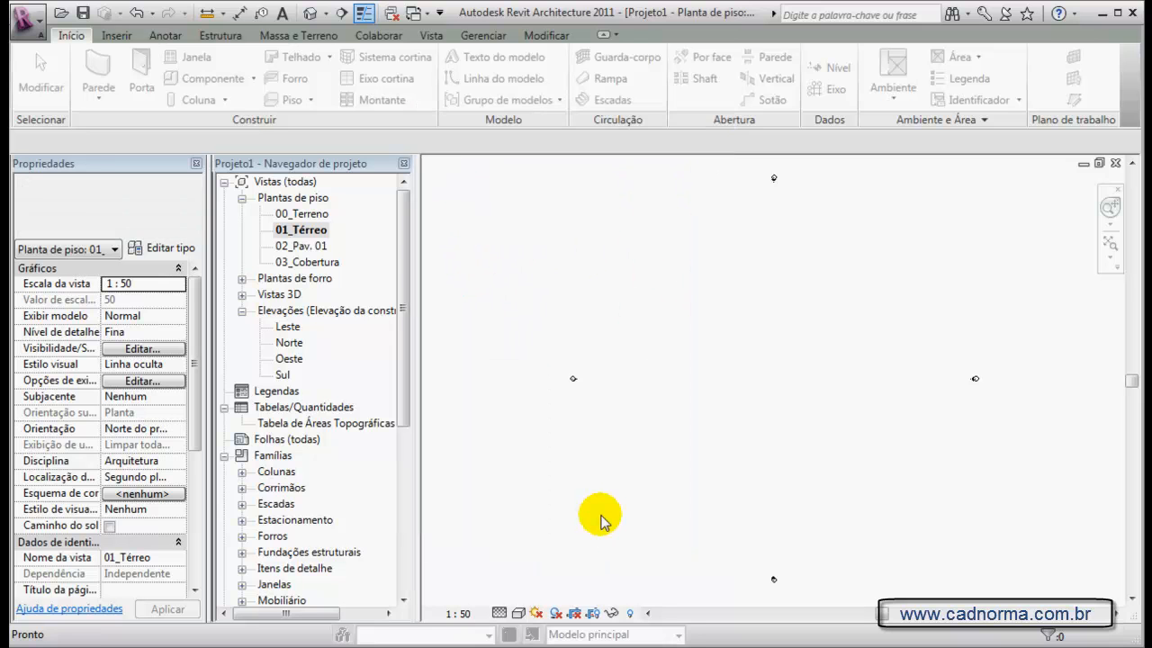
{"action": "left_click", "coordinate": [870, 301]}
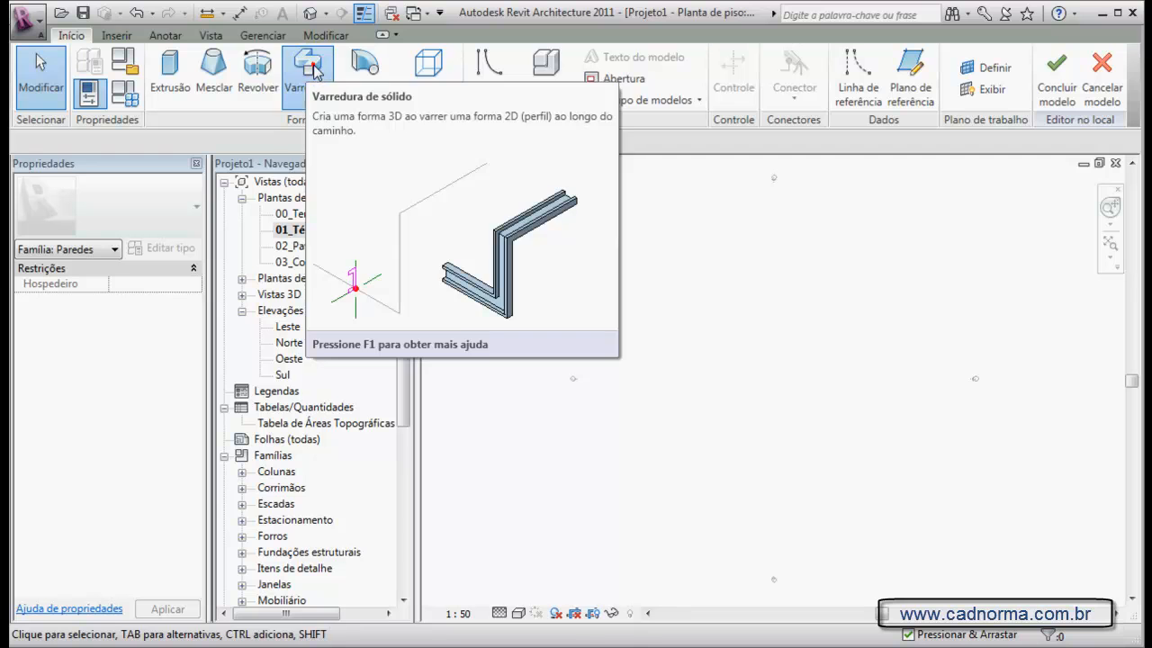
Start a solid sweep and sketch the path's first arc, about 7.3 m between endpoints with a radius of about 7.3 m.
{"action": "left_click", "coordinate": [310, 68]}
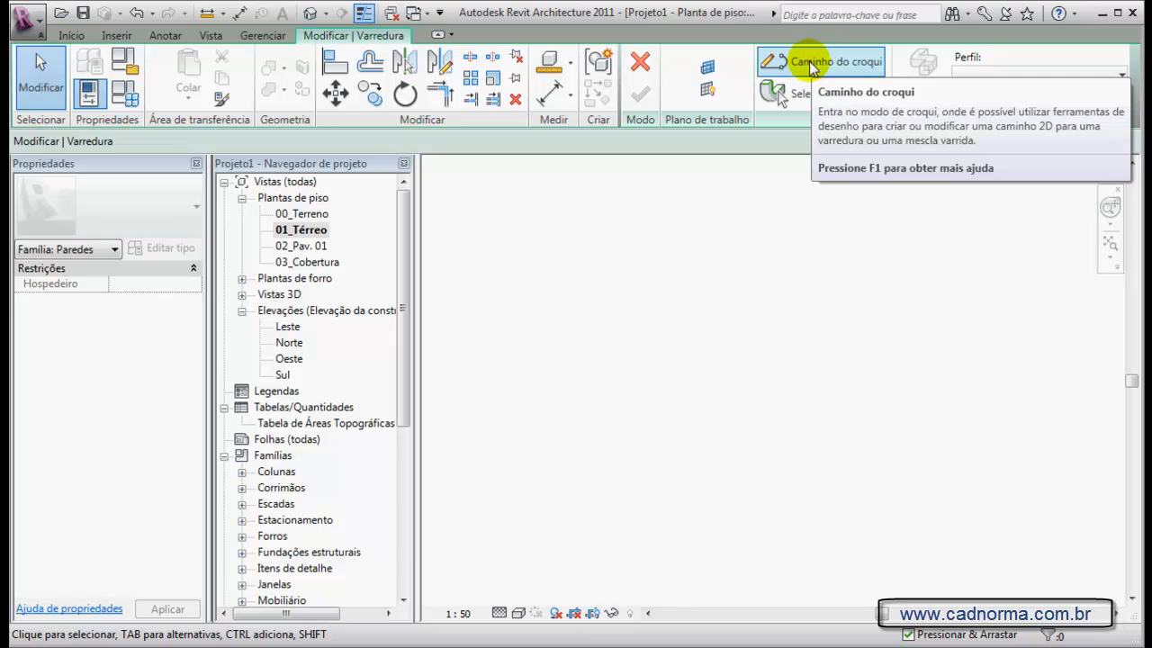
{"action": "left_click", "coordinate": [814, 64]}
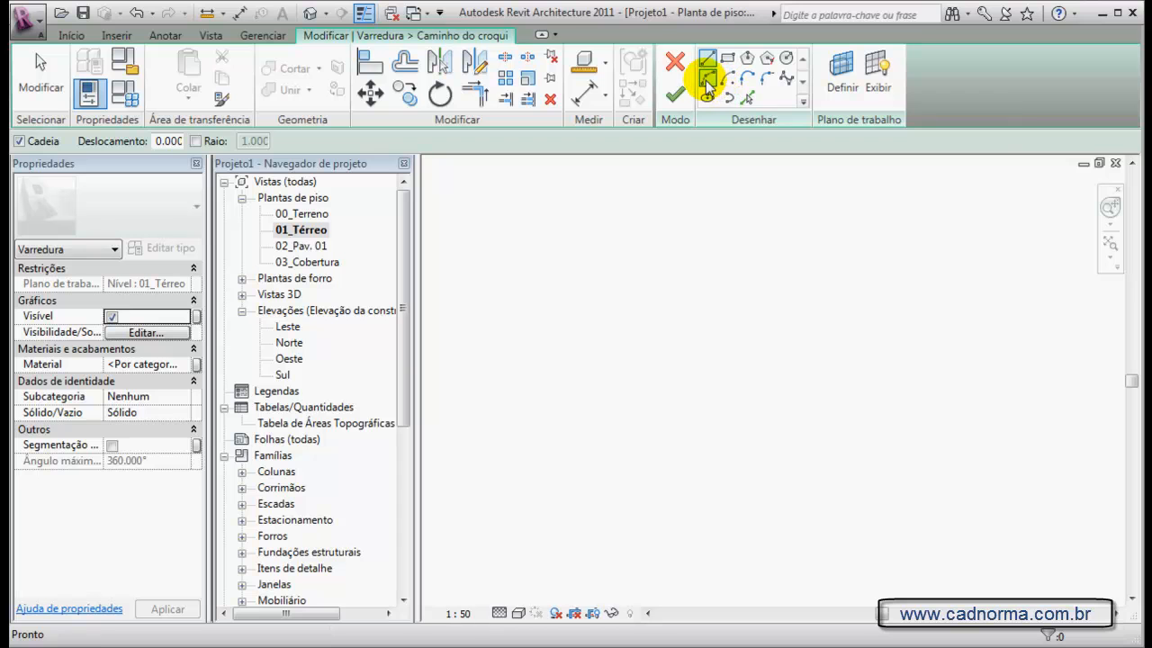
{"action": "left_click", "coordinate": [707, 81]}
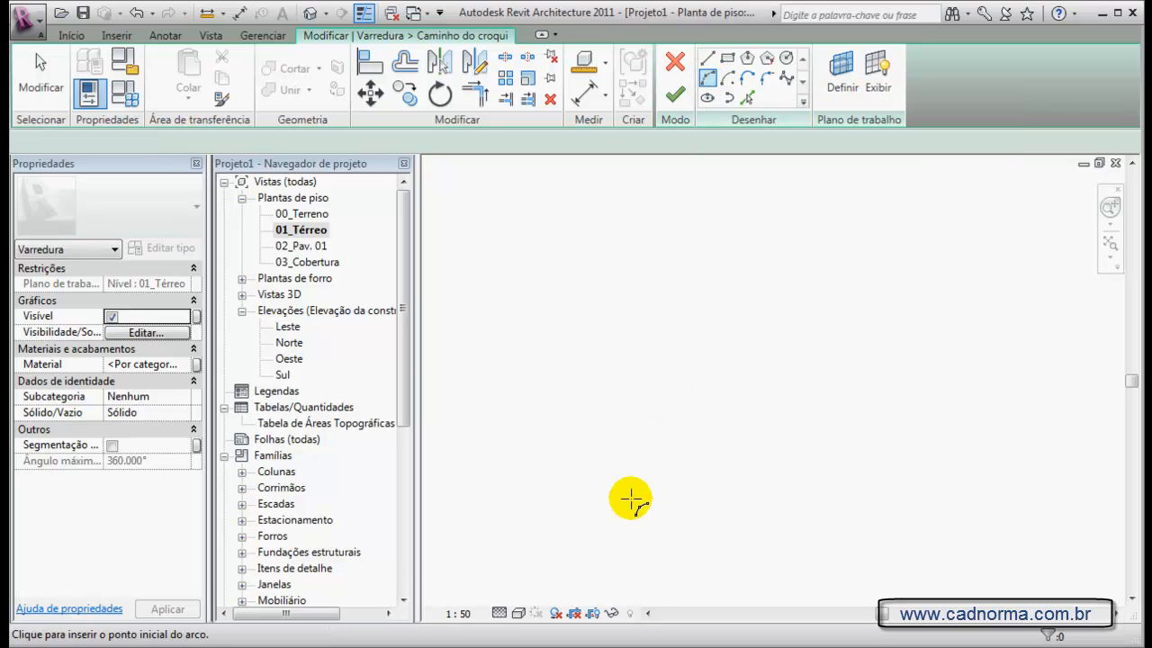
{"action": "left_click", "coordinate": [629, 505]}
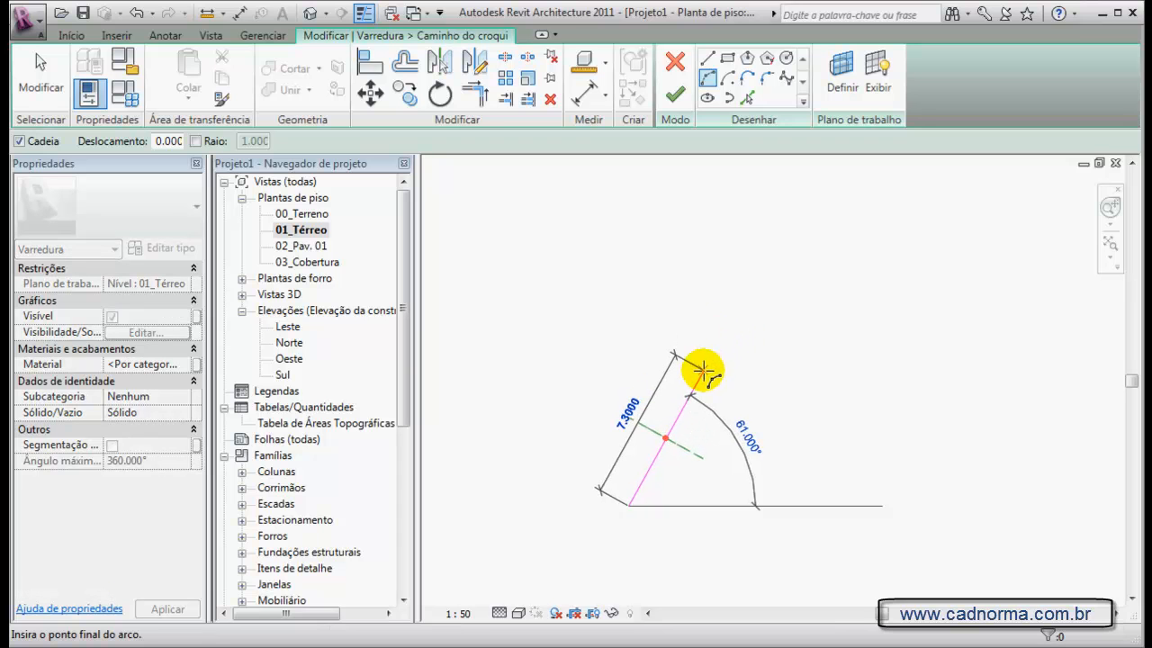
{"action": "left_click", "coordinate": [704, 369]}
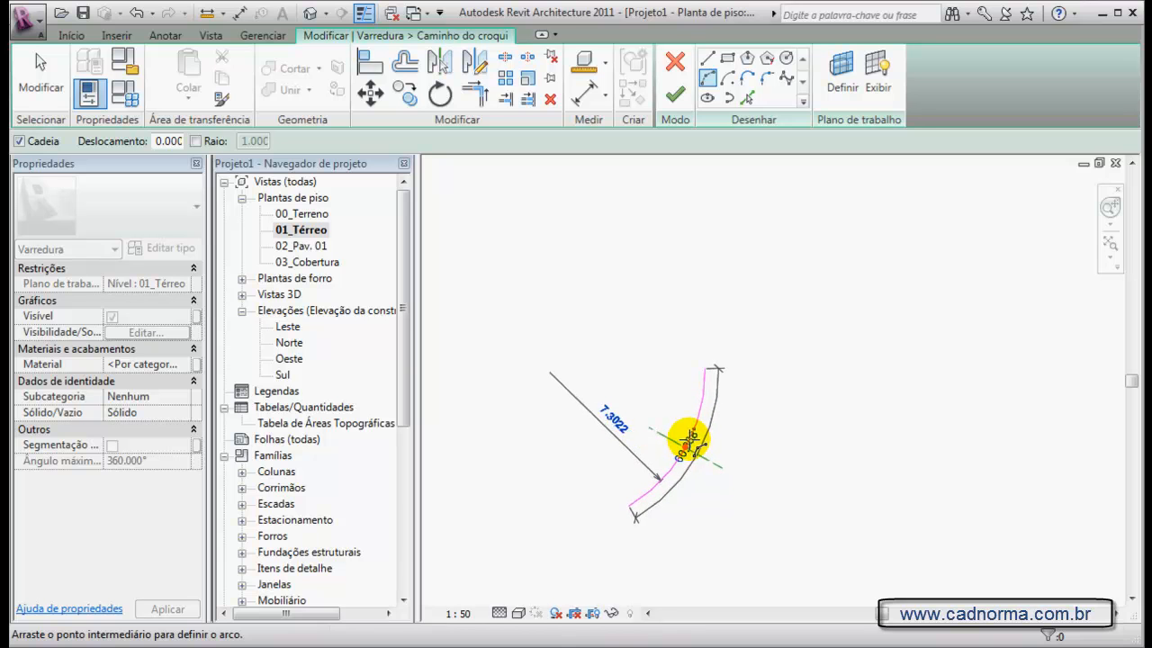
{"action": "left_click", "coordinate": [689, 439]}
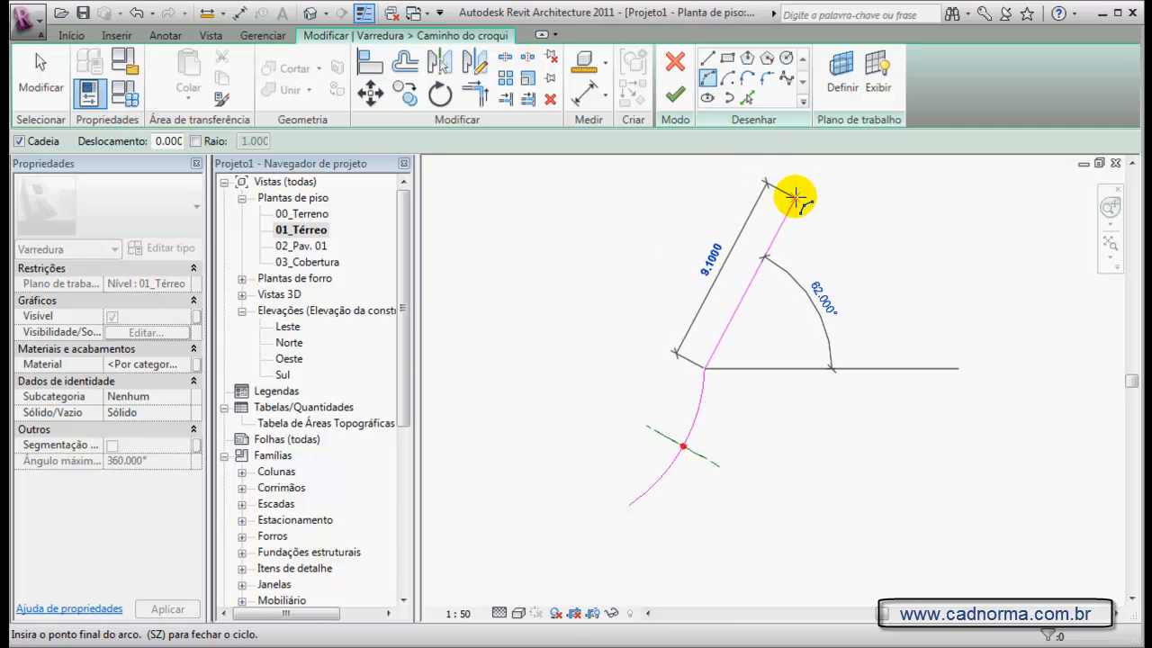
Continue the path with a tangent arc curving the opposite way, radius about 10.33 m, and finish the path sketch.
{"action": "left_click", "coordinate": [792, 189]}
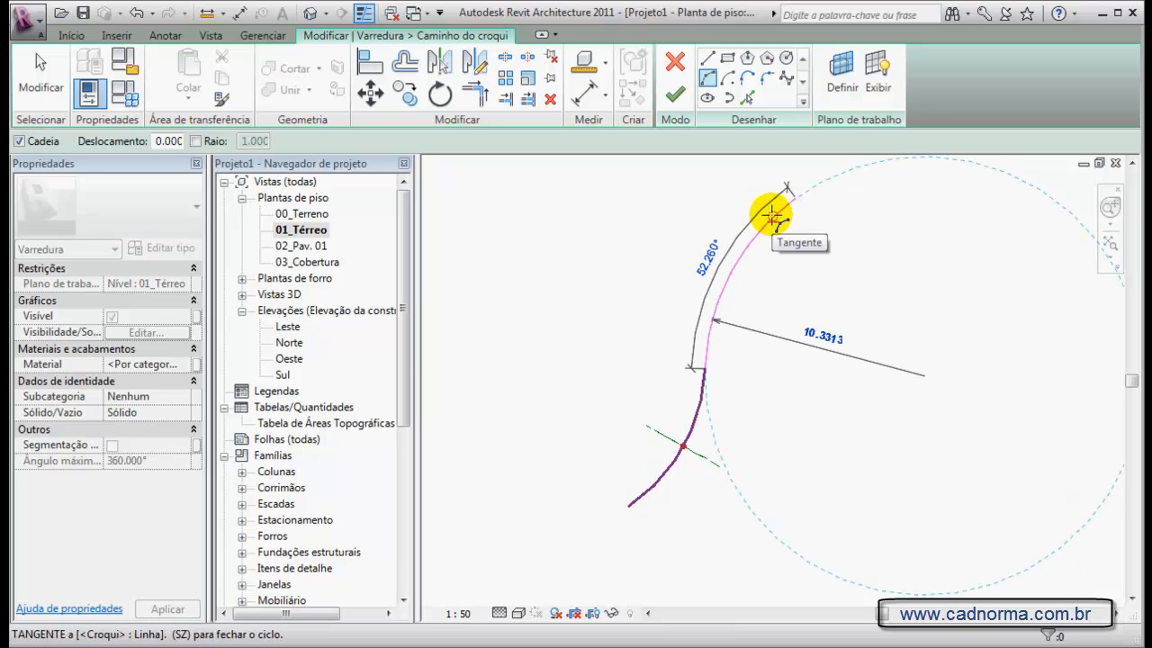
{"action": "left_click", "coordinate": [775, 220]}
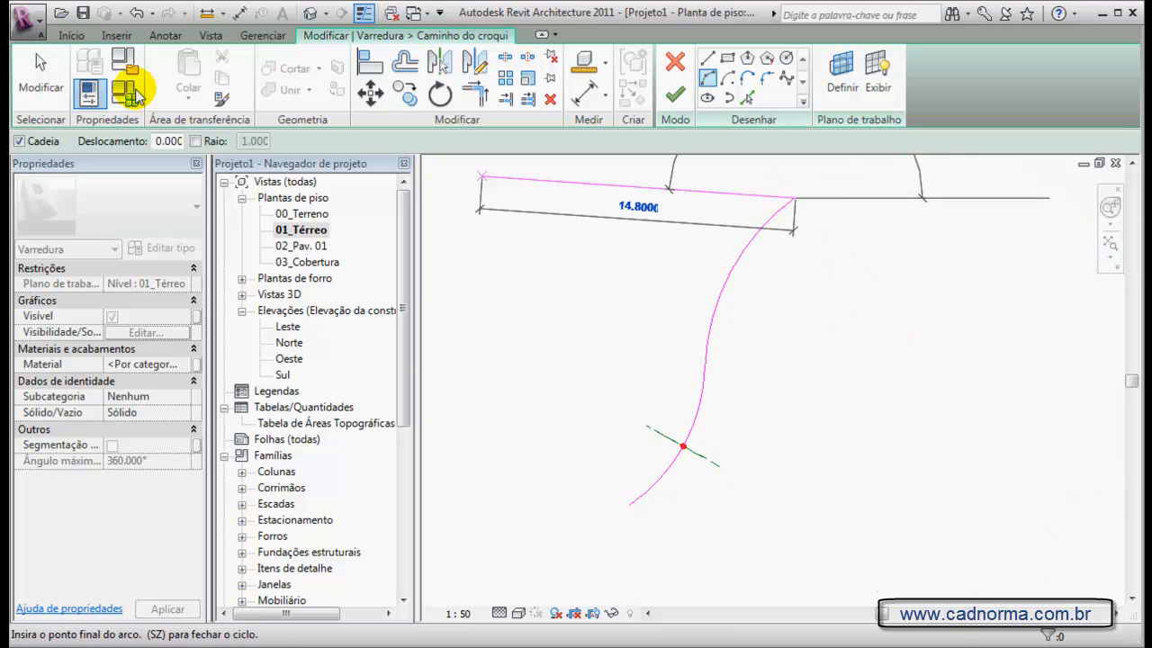
{"action": "left_click", "coordinate": [40, 70]}
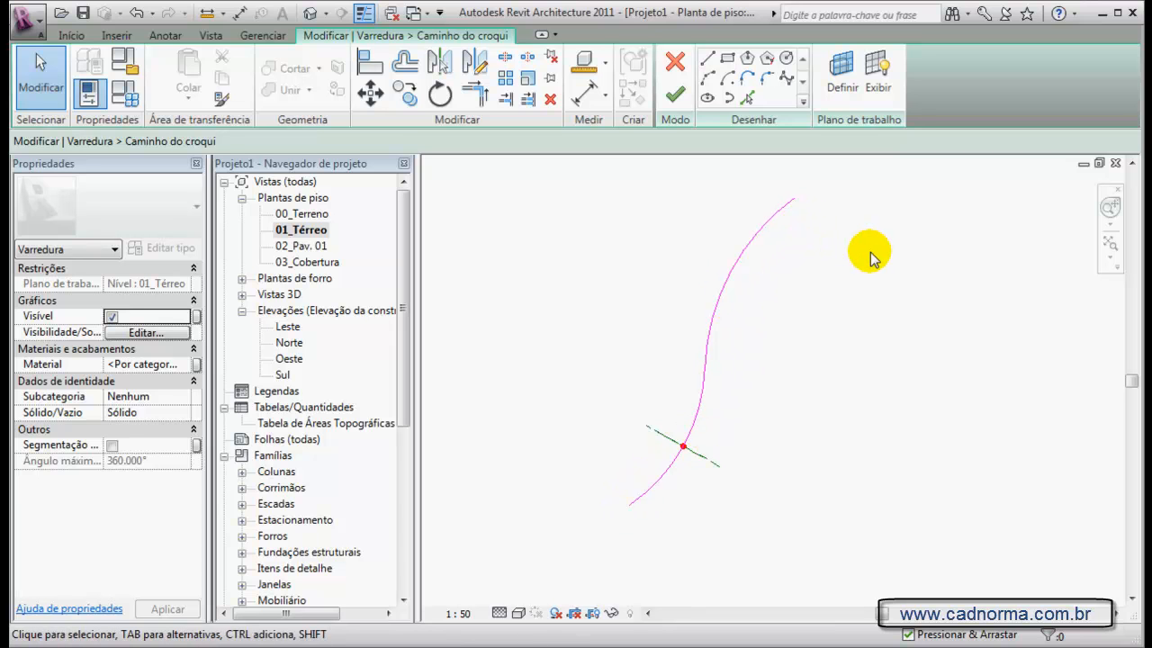
{"action": "left_click", "coordinate": [676, 97]}
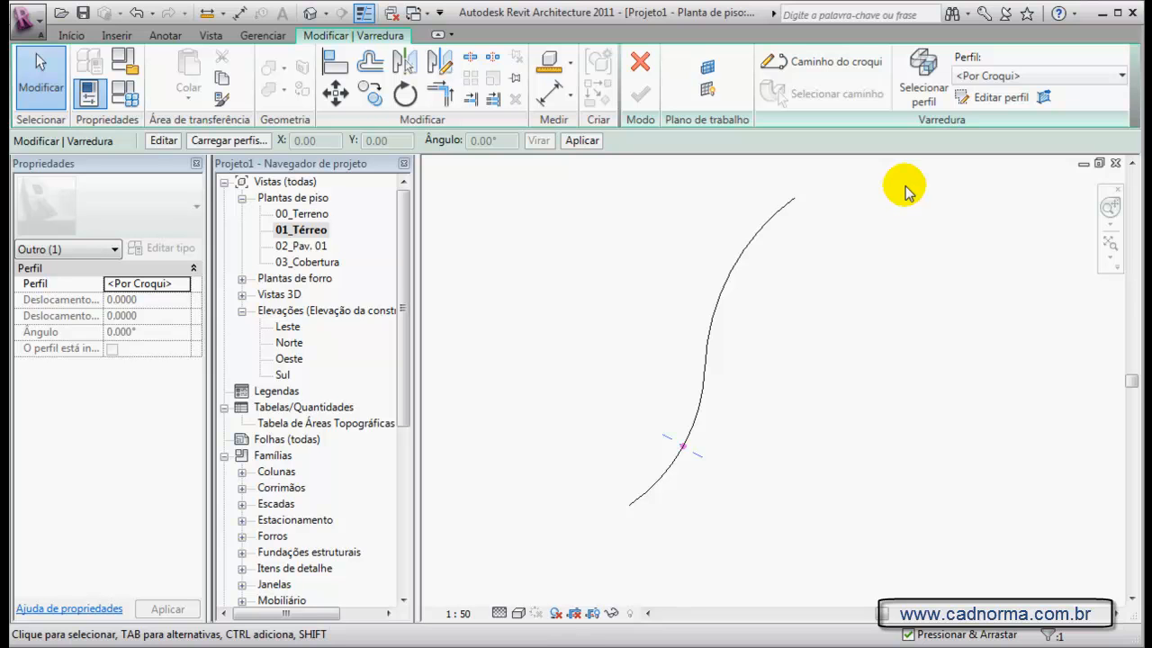
Browse the profiles available for the sweep, keeping <Por Croqui> selected.
{"action": "left_click", "coordinate": [1123, 78]}
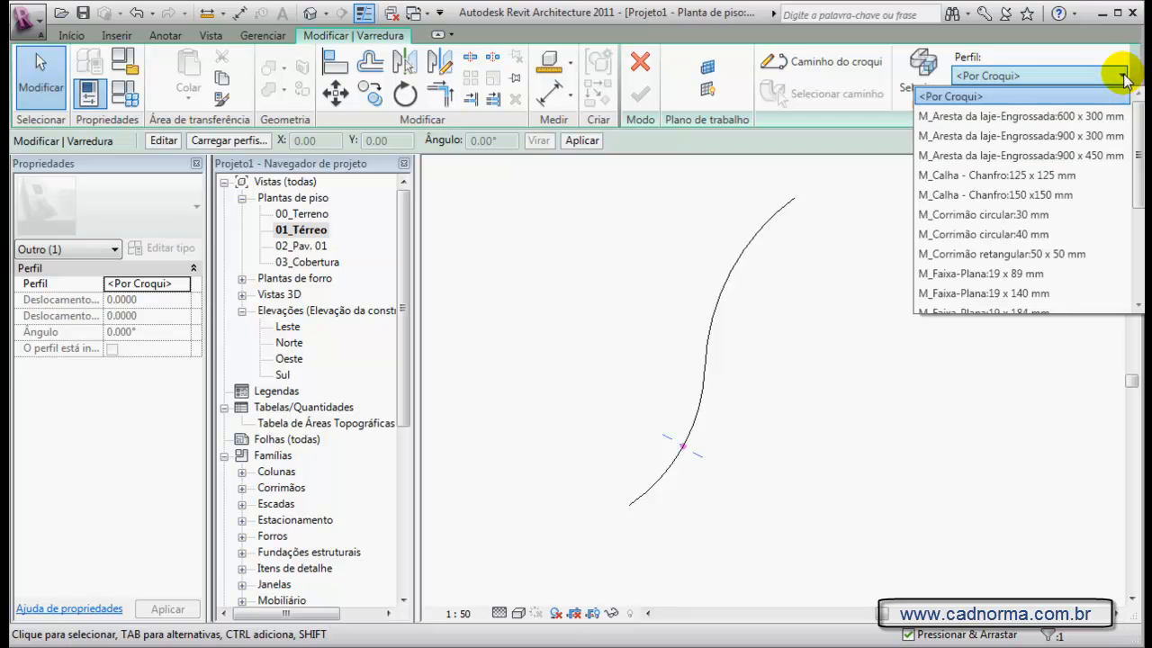
{"action": "mouse_move", "coordinate": [1137, 153]}
{"action": "left_mouse_down"}
{"action": "mouse_move", "coordinate": [1138, 260]}
{"action": "mouse_move", "coordinate": [1138, 155]}
{"action": "left_mouse_up"}
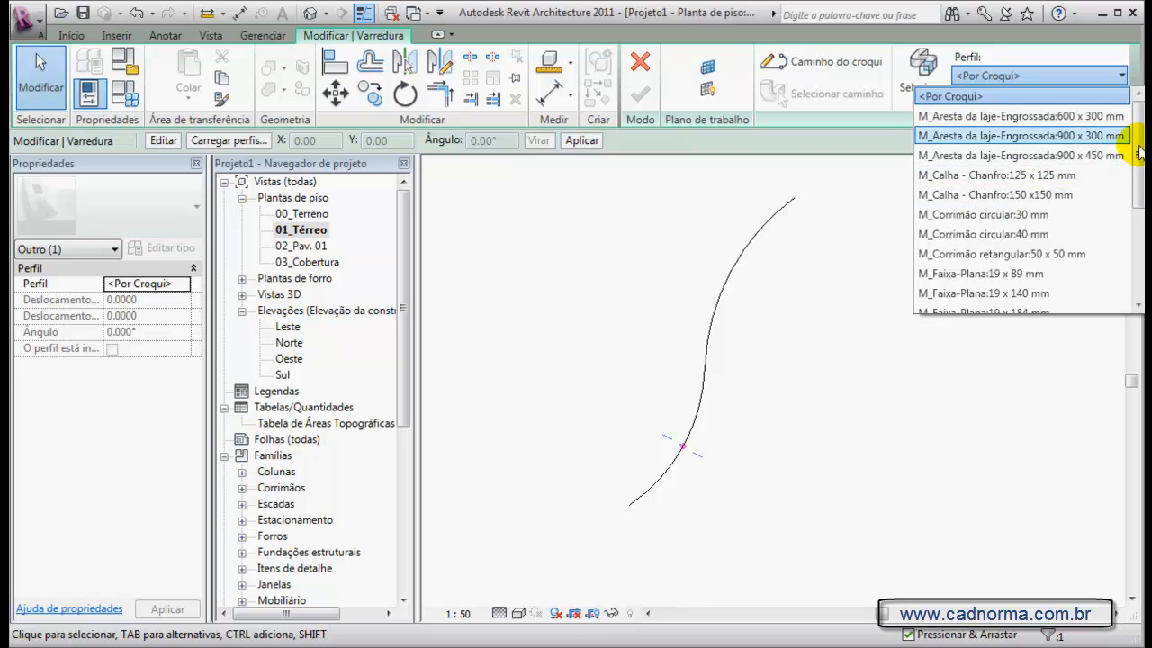
{"action": "left_click_drag", "start_coordinate": [1139, 155], "coordinate": [762, 235]}
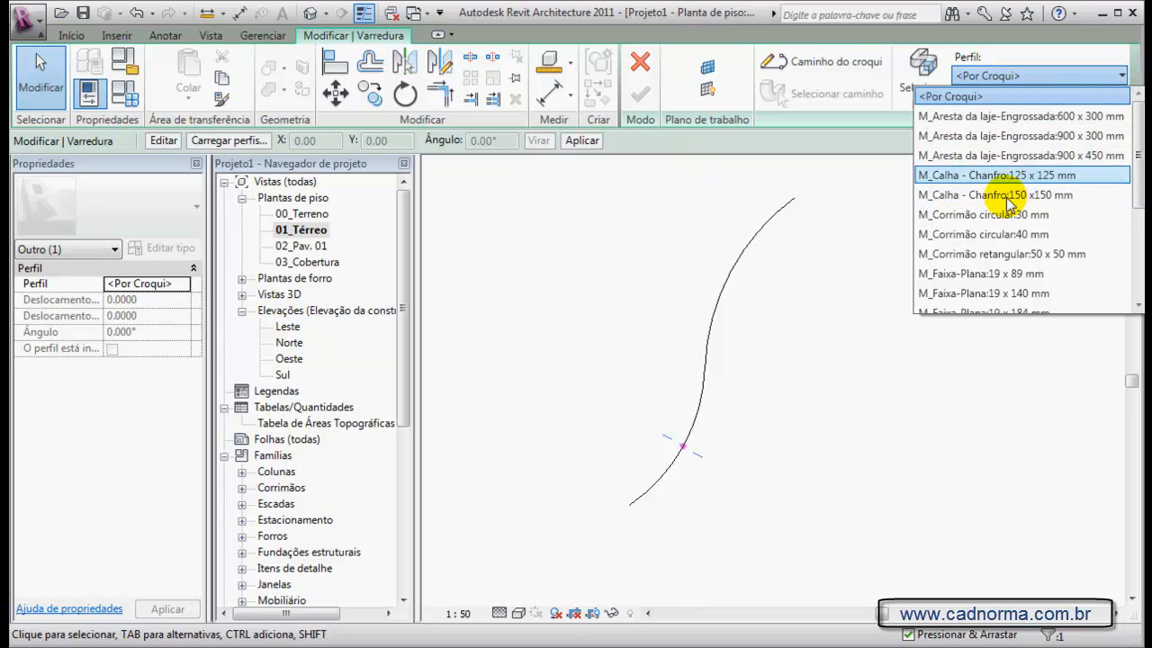
{"action": "mouse_move", "coordinate": [1134, 154]}
{"action": "left_mouse_down"}
{"action": "mouse_move", "coordinate": [1139, 268]}
{"action": "mouse_move", "coordinate": [1139, 153]}
{"action": "left_mouse_up"}
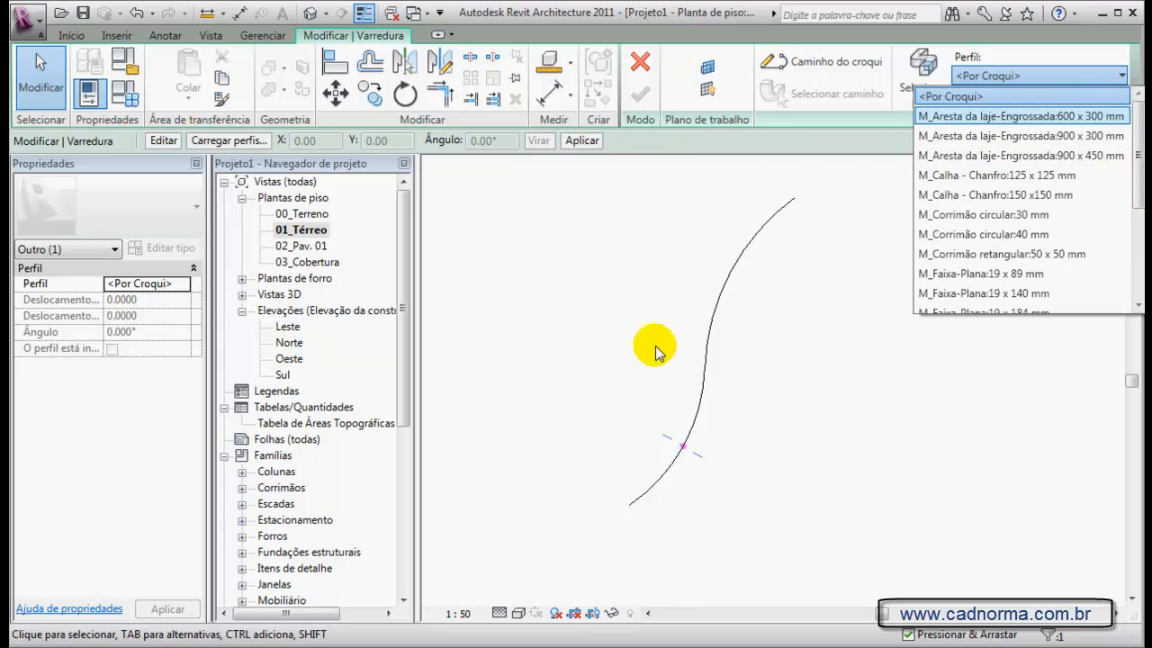
{"action": "left_click", "coordinate": [786, 384]}
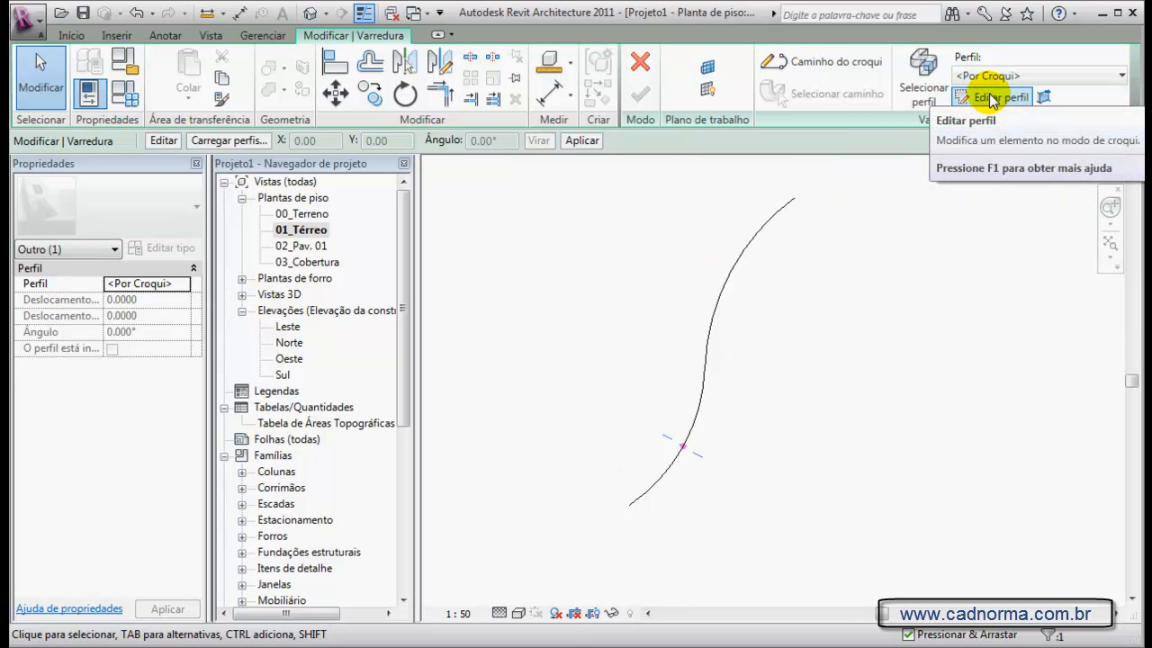
{"action": "left_click", "coordinate": [1122, 77]}
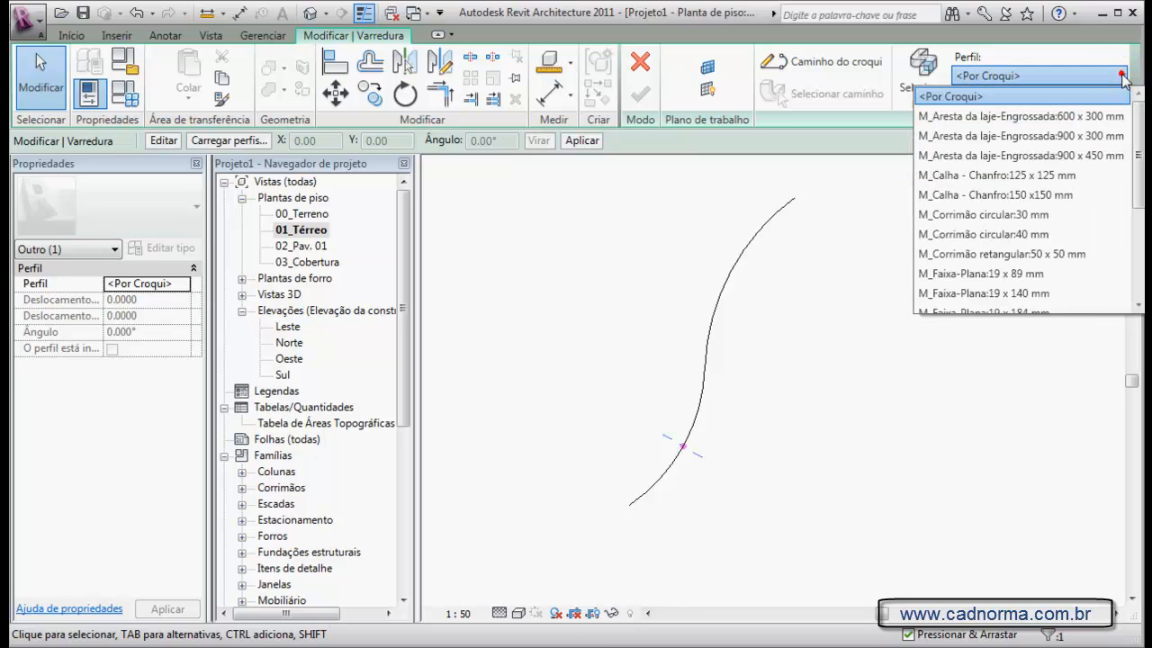
{"action": "left_click", "coordinate": [1122, 76]}
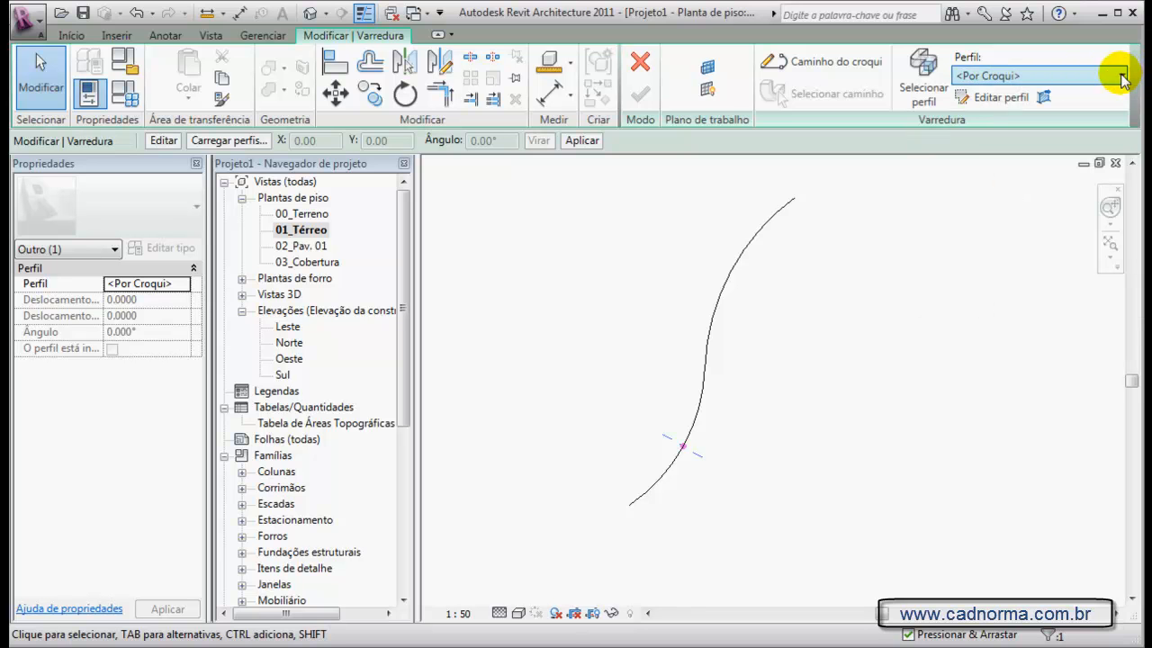
{"action": "left_click", "coordinate": [1122, 76]}
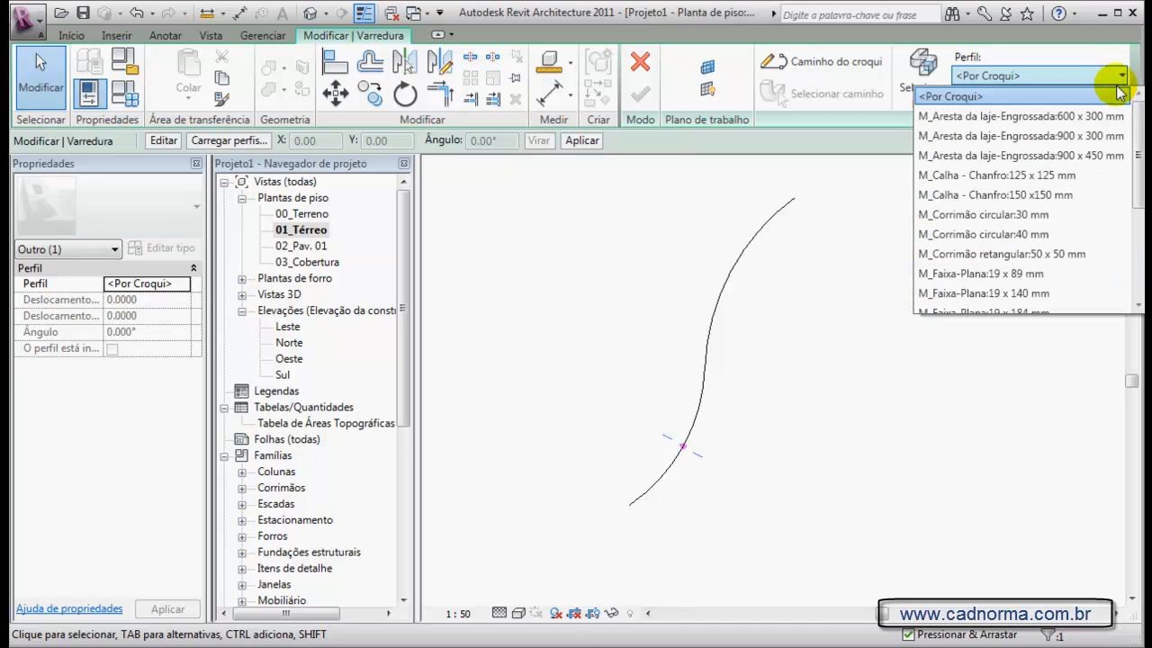
{"action": "scroll", "coordinate": [1139, 151], "scroll_direction": "down", "scroll_amount": 2}
{"action": "scroll", "coordinate": [1136, 135], "scroll_direction": "up", "scroll_amount": 3}
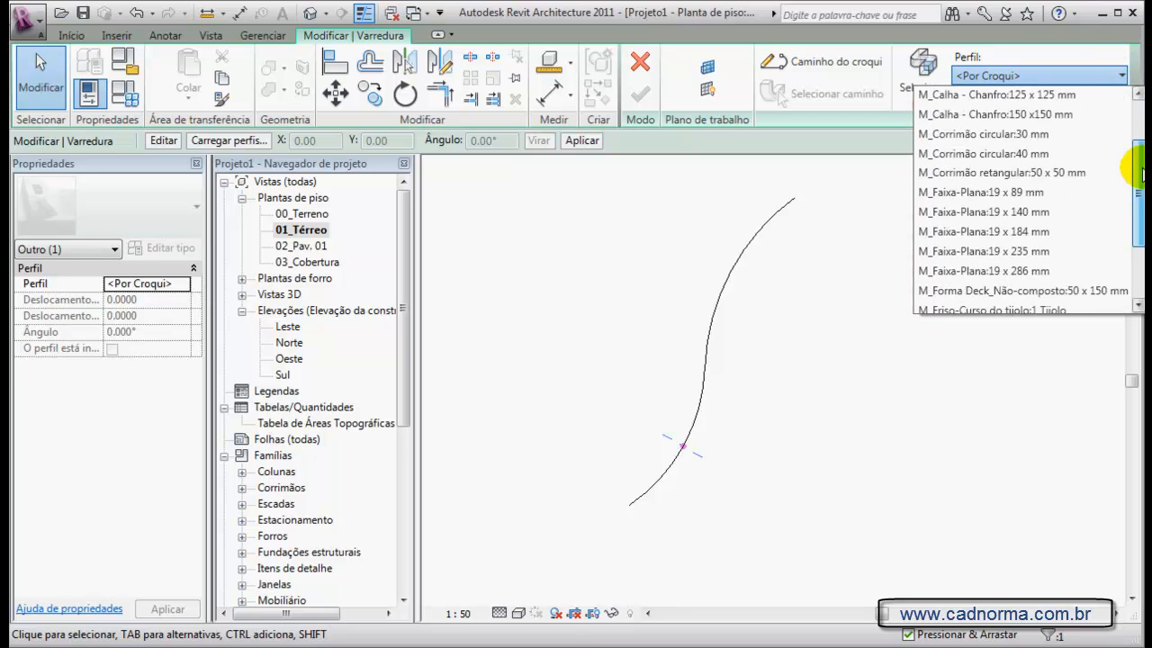
{"action": "left_click", "coordinate": [1124, 77]}
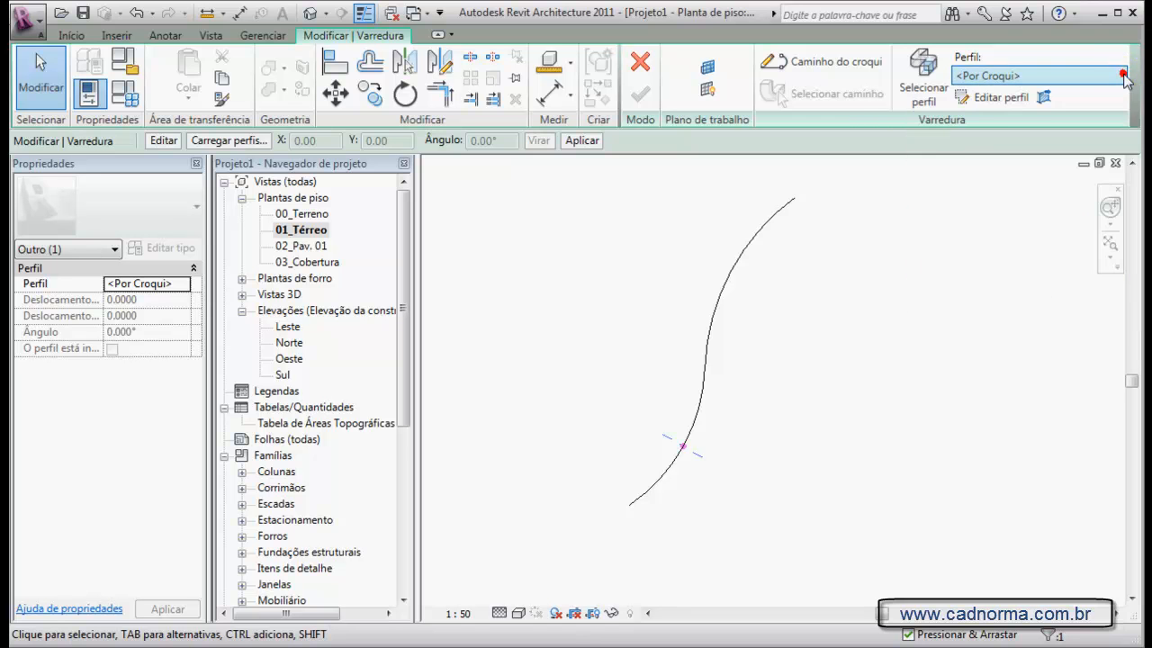
Start loading a profile family from the Metric Library and preview the families in the Perfis folder.
{"action": "left_click", "coordinate": [1044, 99]}
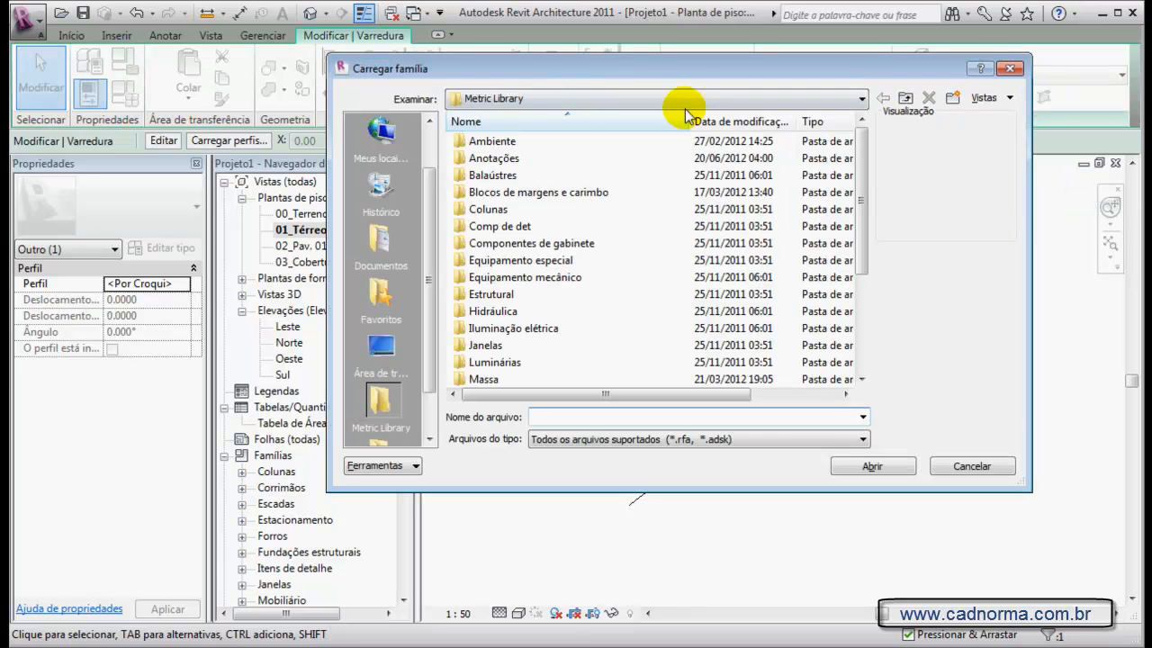
{"action": "scroll", "coordinate": [863, 220], "scroll_direction": "down", "scroll_amount": 3}
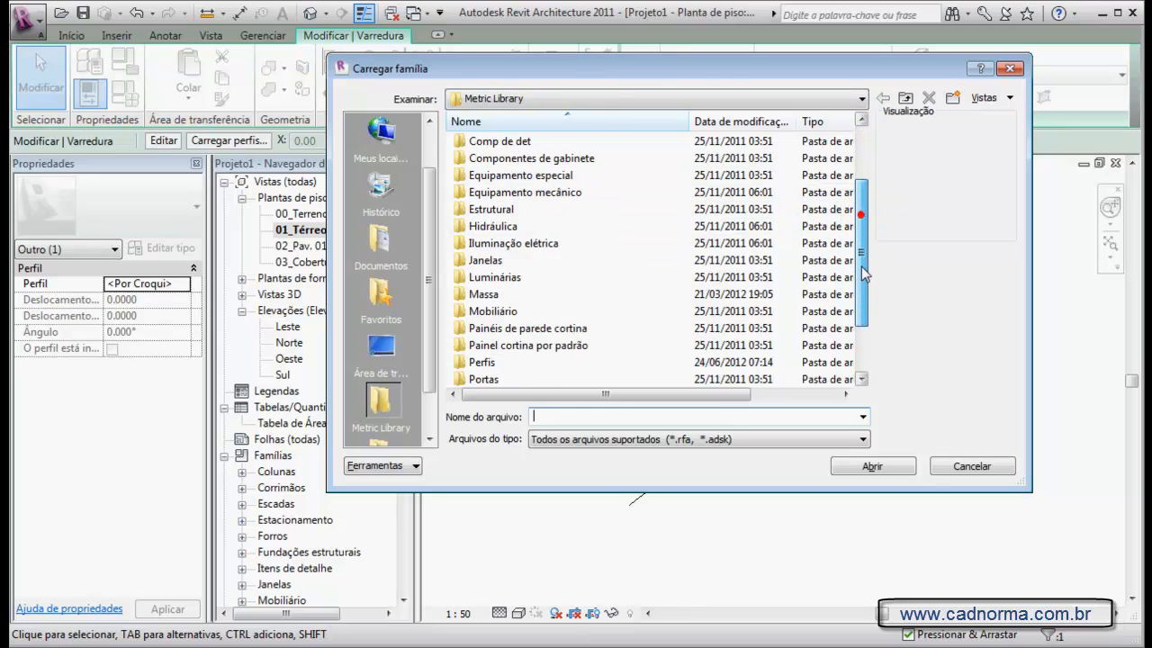
{"action": "double_click", "coordinate": [469, 296]}
{"action": "left_click", "coordinate": [505, 211]}
{"action": "key", "text": "Down"}
{"action": "key", "text": "Down"}
{"action": "key", "text": "Down"}
{"action": "key", "text": "Down"}
{"action": "left_click", "coordinate": [494, 193]}
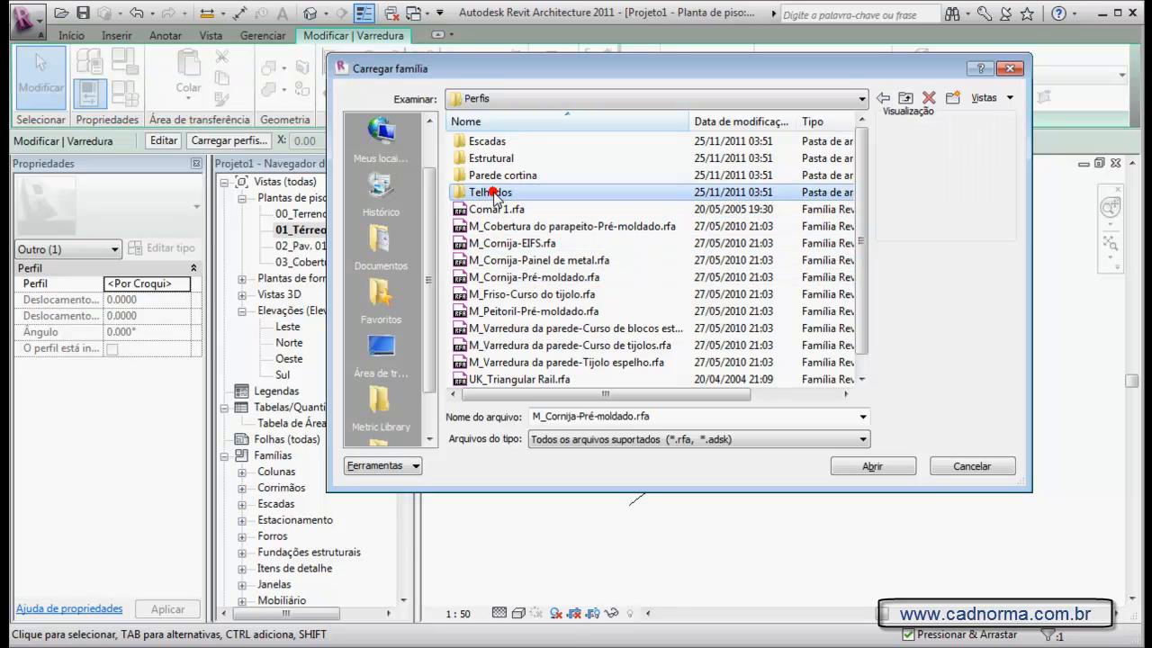
Preview the gutter and fascia profile families in the Telhados folder, then return to the Perfis folder.
{"action": "double_click", "coordinate": [461, 194]}
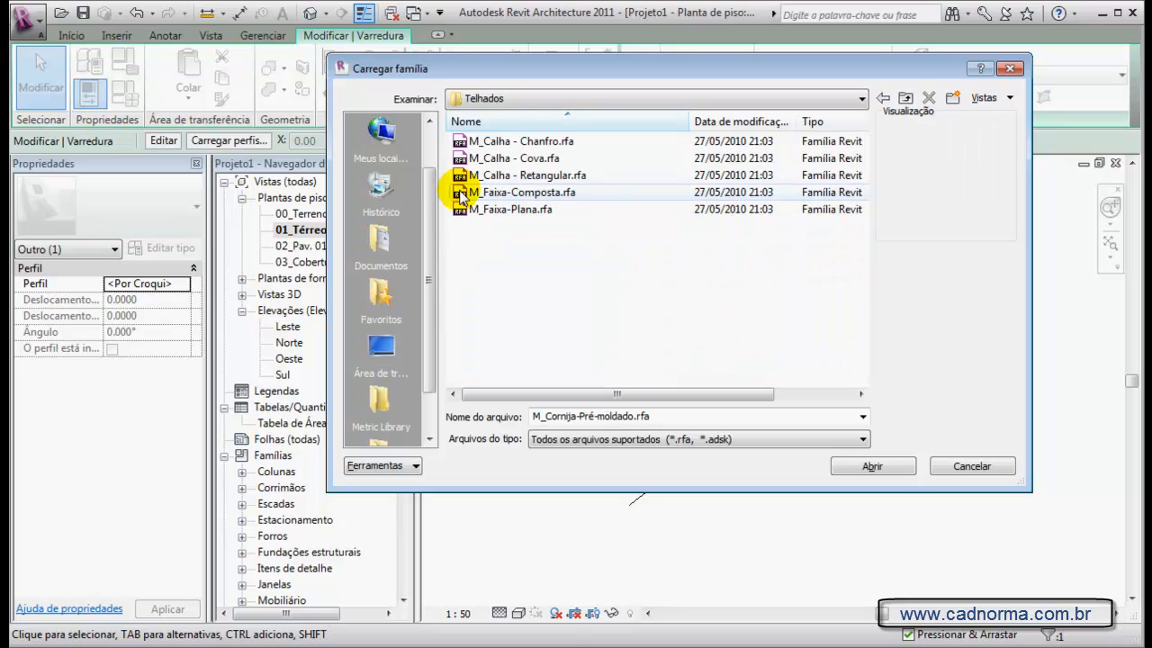
{"action": "left_click", "coordinate": [505, 141]}
{"action": "left_click", "coordinate": [506, 160]}
{"action": "left_click", "coordinate": [501, 175]}
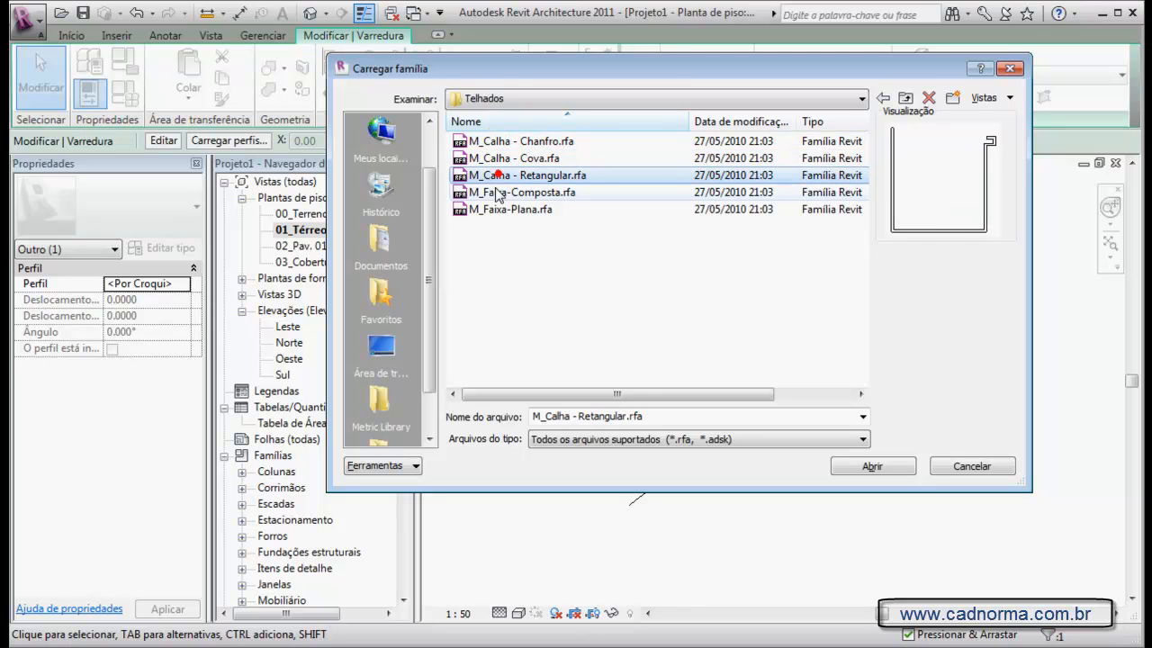
{"action": "left_click", "coordinate": [499, 193]}
{"action": "left_click", "coordinate": [518, 176]}
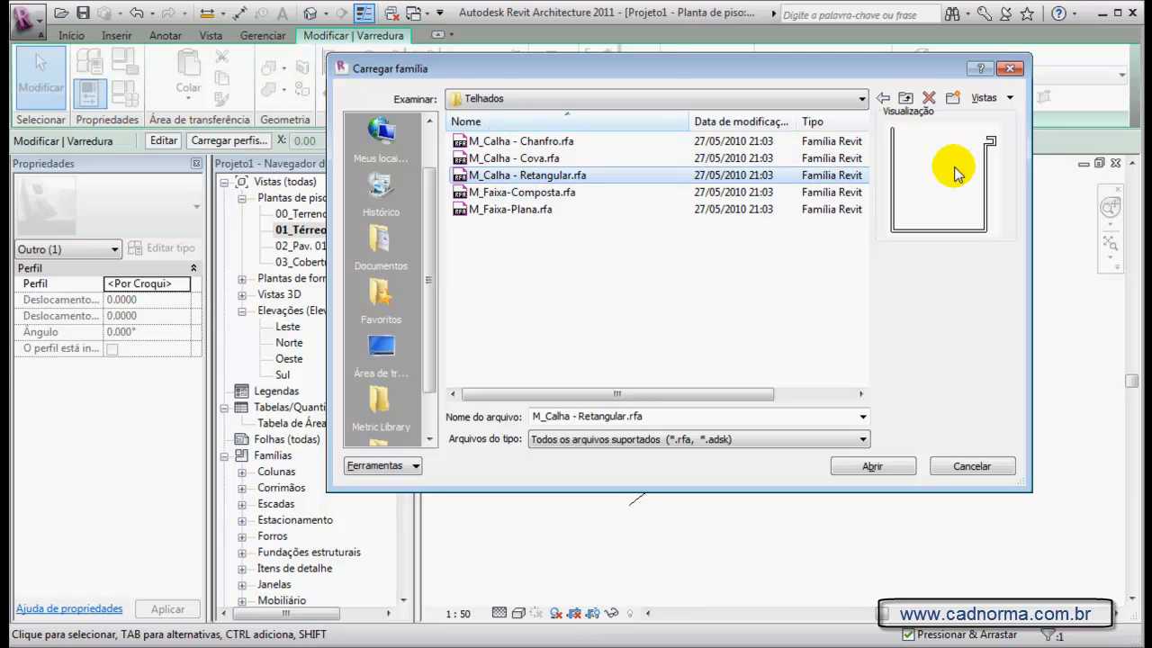
{"action": "left_click", "coordinate": [862, 99]}
{"action": "left_click", "coordinate": [862, 99]}
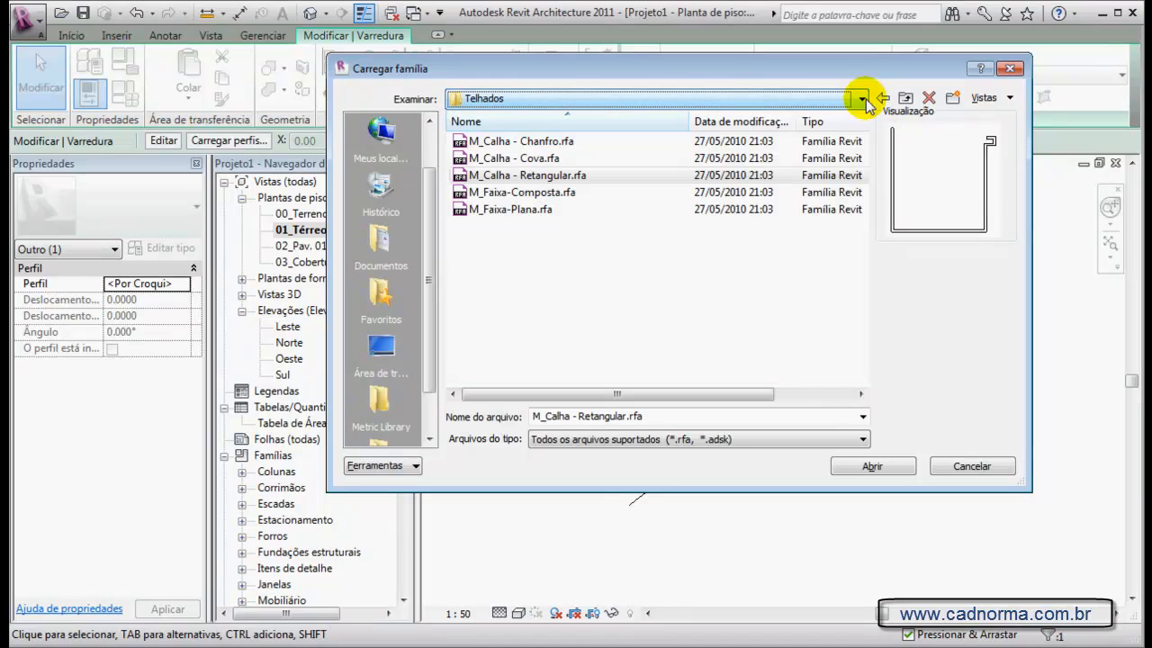
{"action": "left_click", "coordinate": [904, 98]}
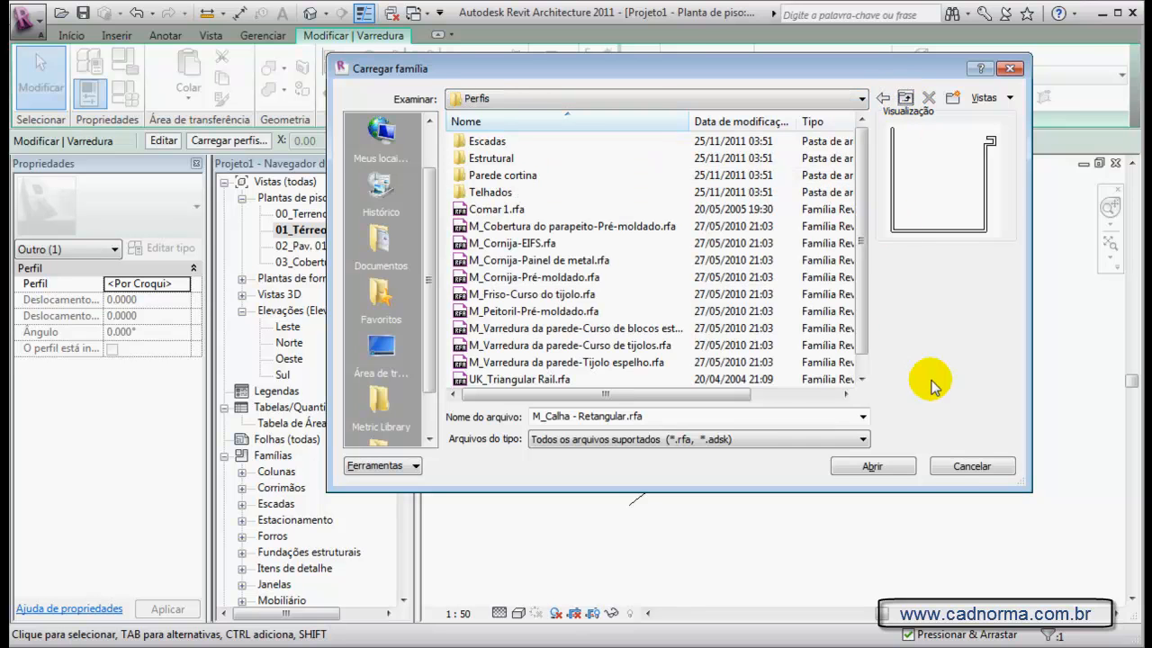
Cancel loading a profile family and start sketching the sweep profile in the Elevação: Sul view.
{"action": "left_click", "coordinate": [972, 466]}
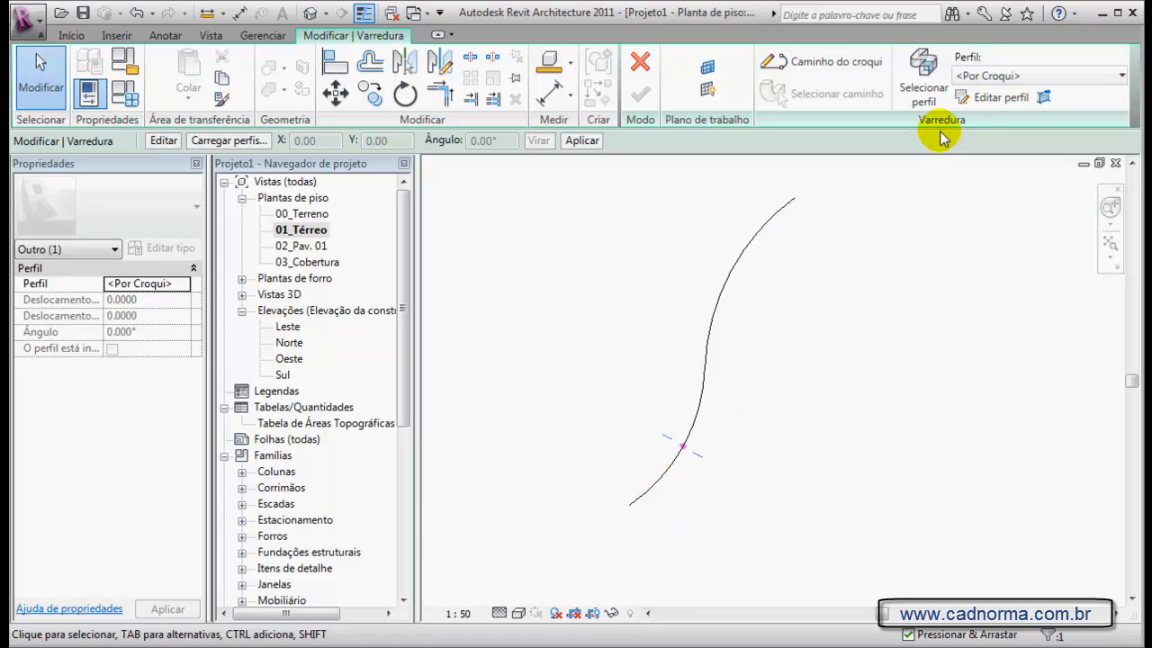
{"action": "left_click", "coordinate": [986, 97]}
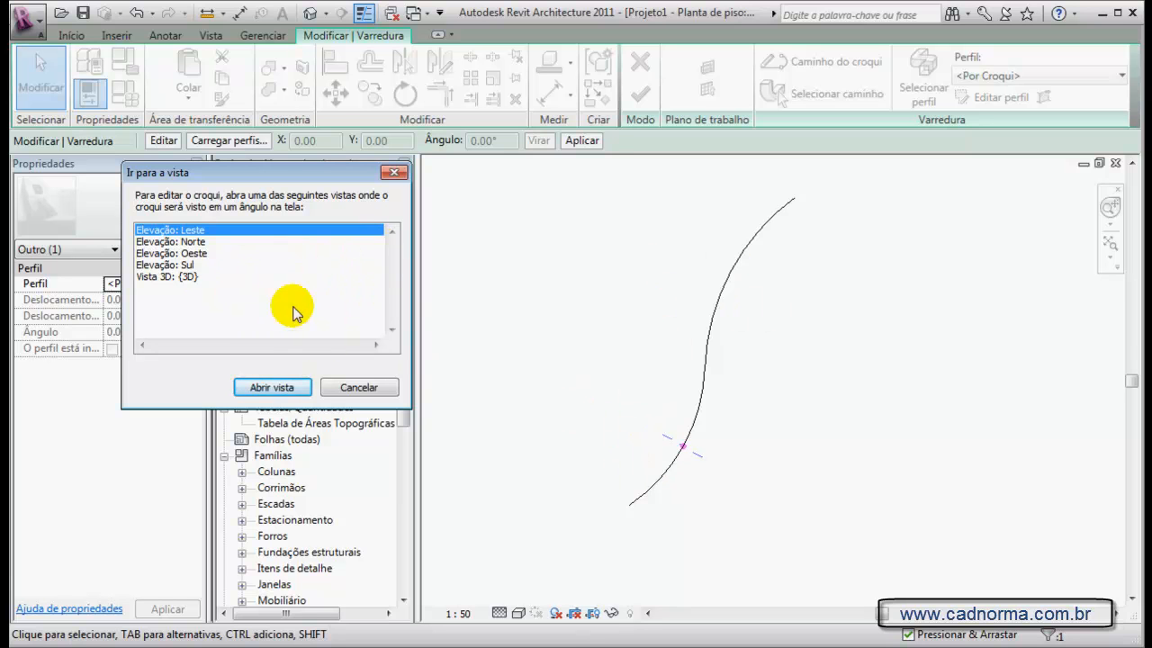
{"action": "left_click", "coordinate": [164, 264]}
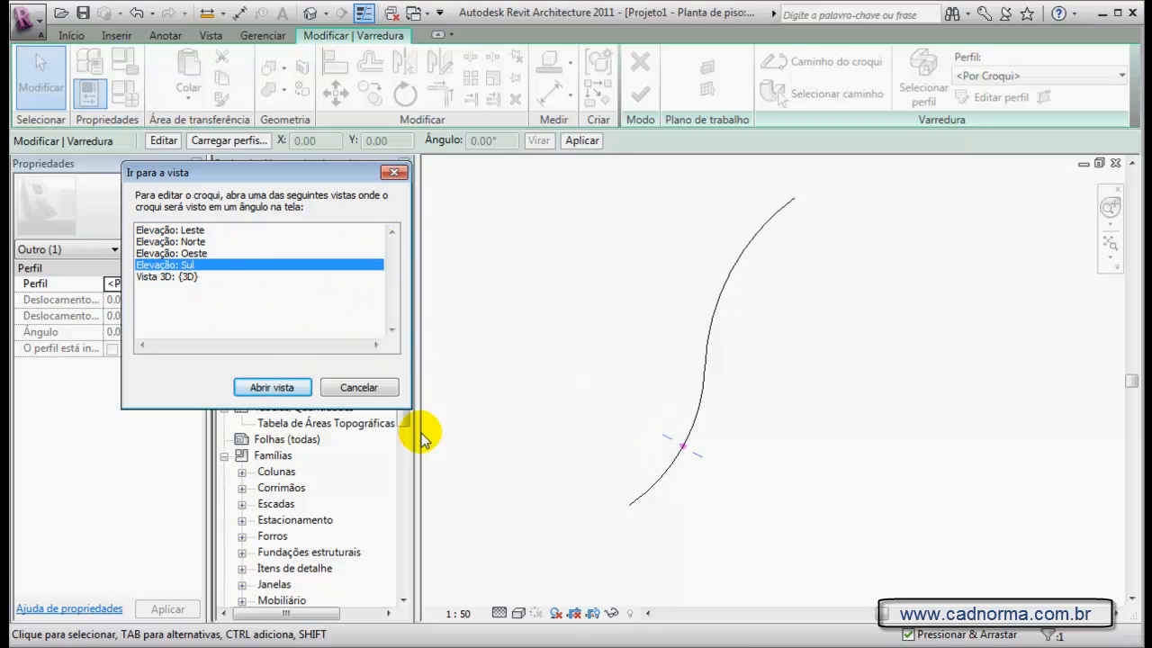
{"action": "left_click", "coordinate": [282, 389]}
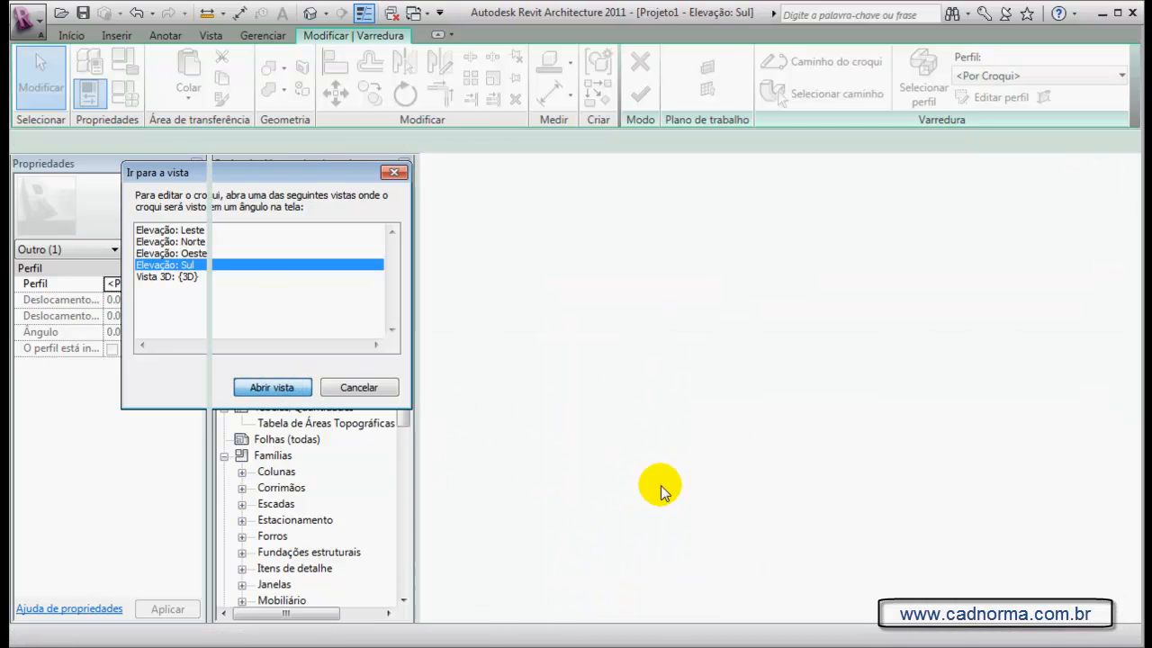
Sketch the profile's horizontal base line from the path reference point along the 01_Térreo level, 0.5 m long.
{"action": "middle_click_drag", "start_coordinate": [660, 450], "coordinate": [765, 380]}
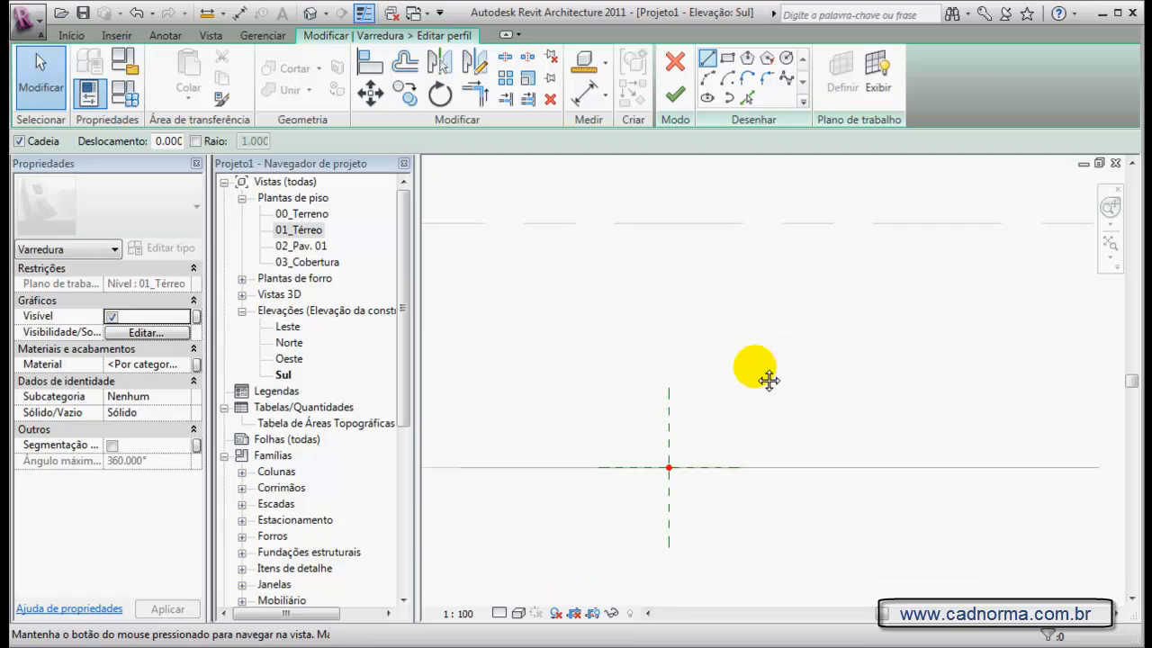
{"action": "scroll", "coordinate": [694, 467], "scroll_direction": "up", "scroll_amount": 2}
{"action": "scroll", "coordinate": [779, 339], "scroll_direction": "down", "scroll_amount": 2}
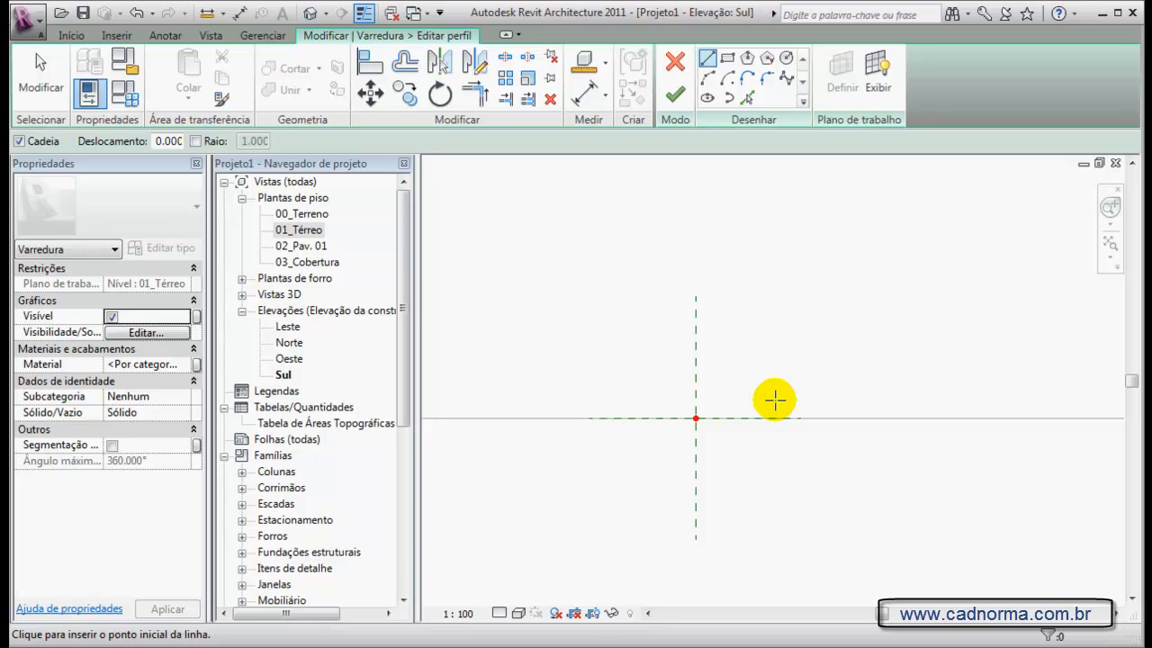
{"action": "scroll", "coordinate": [775, 398], "scroll_direction": "down", "scroll_amount": 1}
{"action": "middle_click_drag", "start_coordinate": [779, 370], "coordinate": [711, 426]}
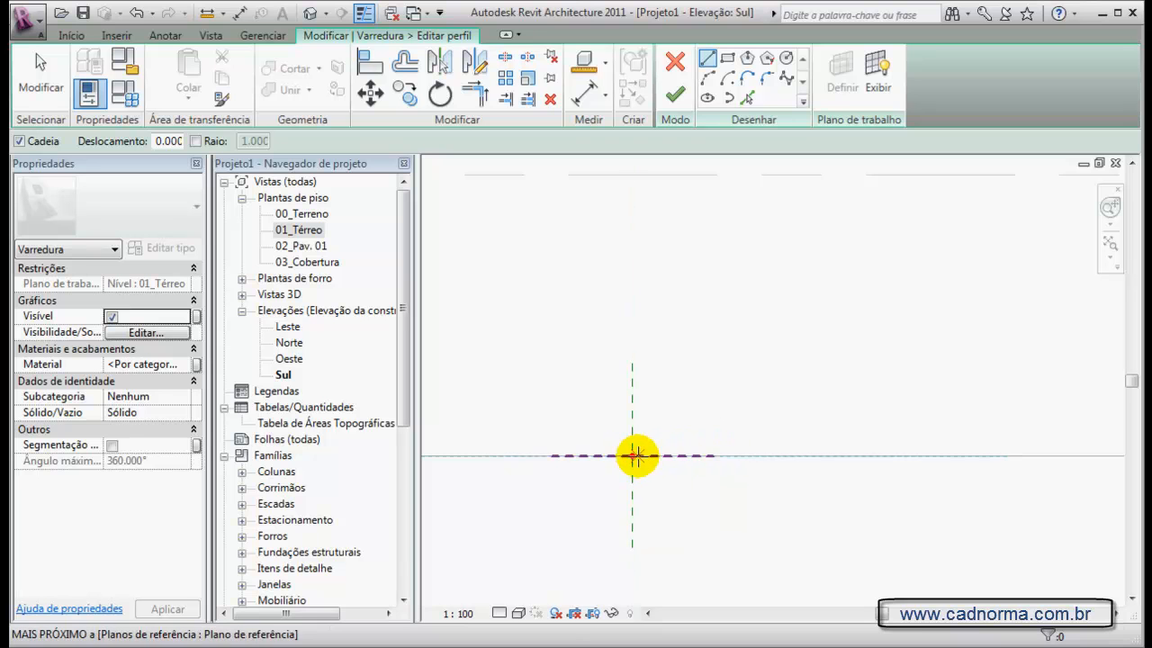
{"action": "left_click", "coordinate": [632, 456]}
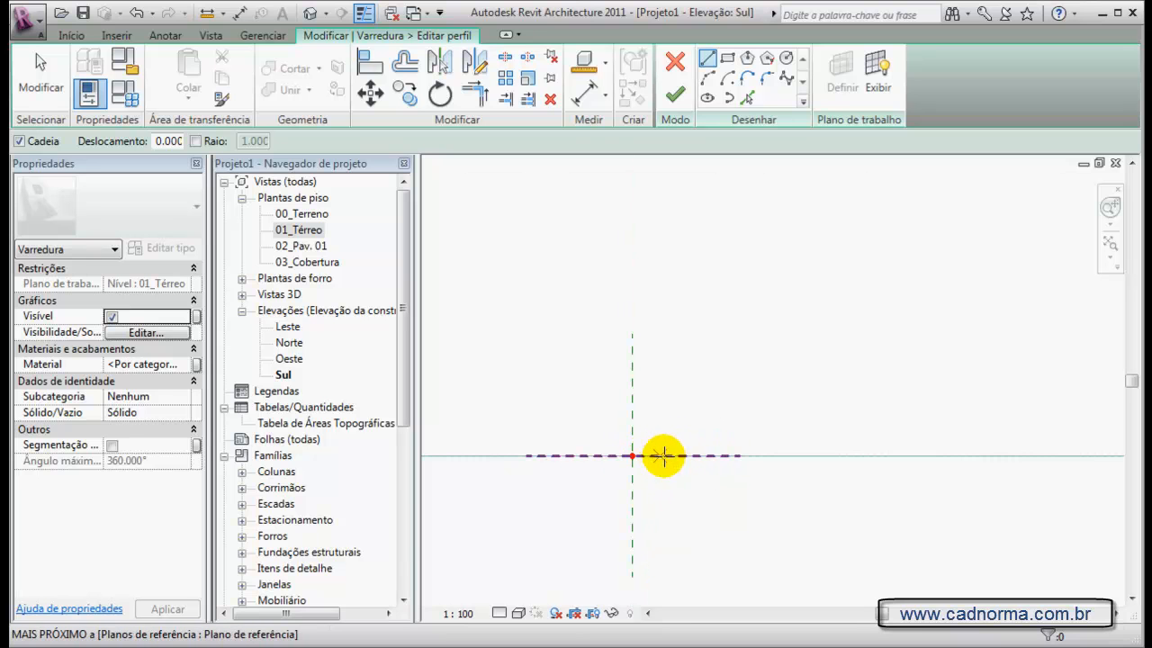
{"action": "left_click", "coordinate": [631, 456]}
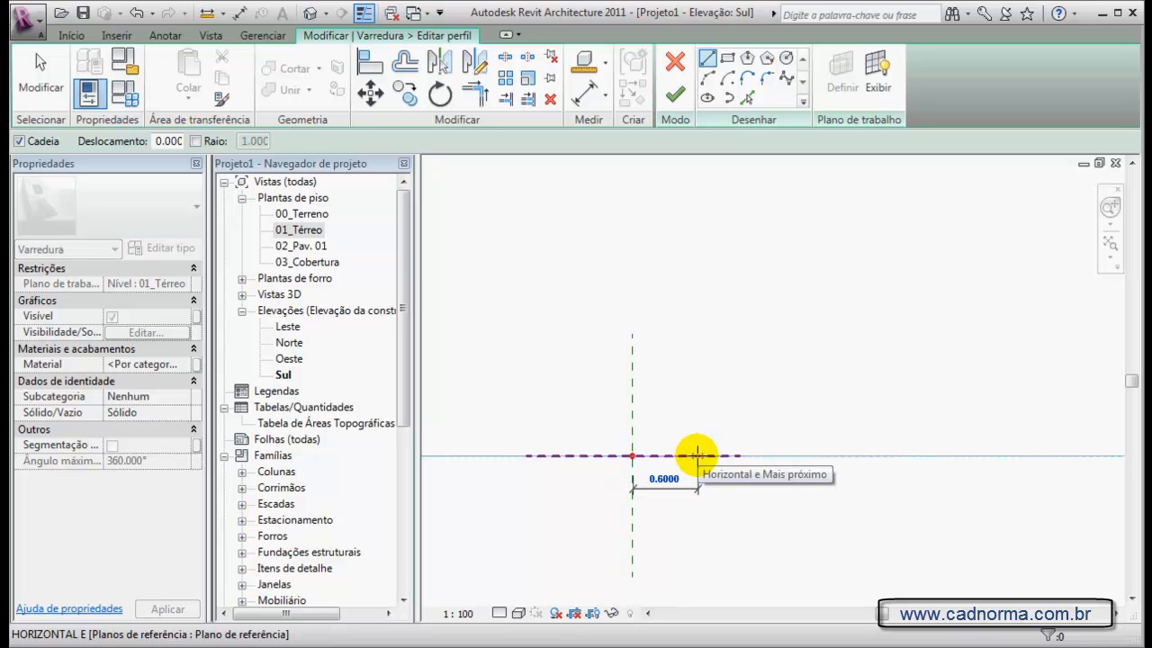
{"action": "type", "text": ".5"}
{"action": "key", "text": "Return"}
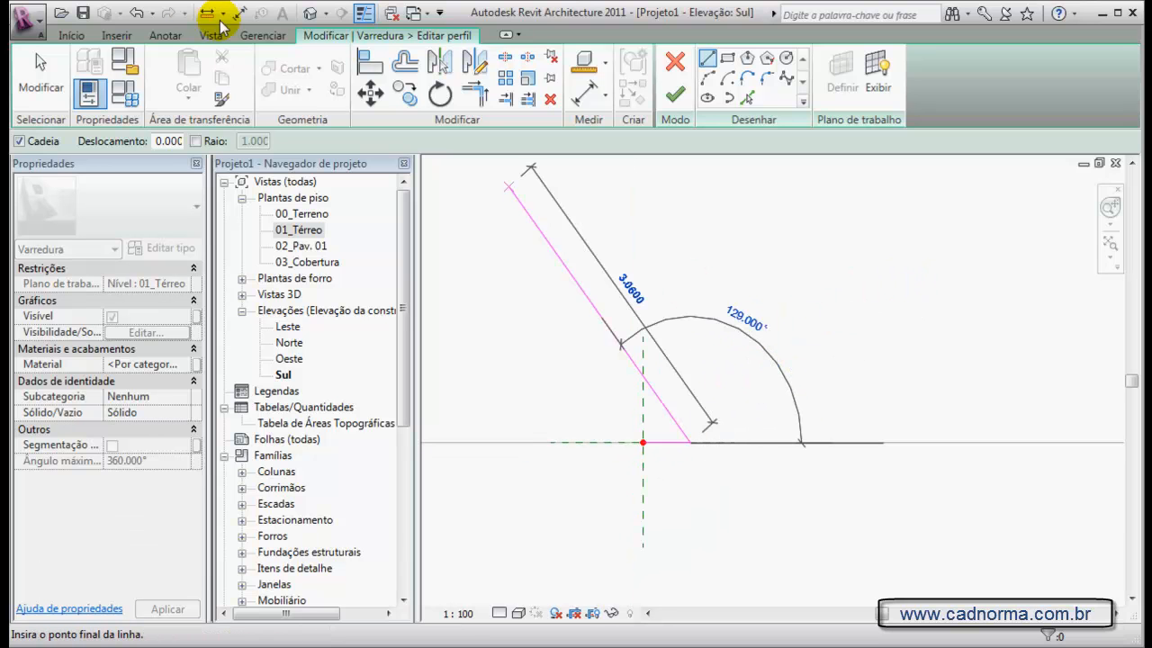
{"action": "left_click", "coordinate": [36, 65]}
Close the tapered profile with a 3 m vertical line from the reference point, a 0.25 m top line and a slanted line to the base's free end.
{"action": "middle_click_drag", "start_coordinate": [706, 295], "coordinate": [699, 450]}
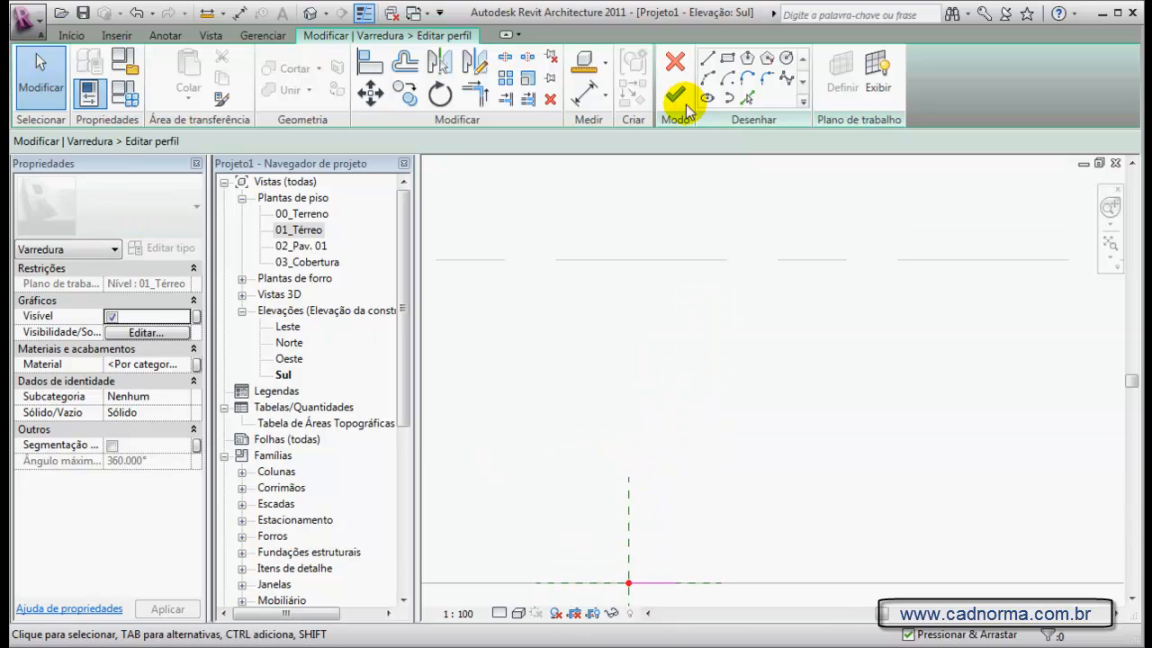
{"action": "left_click", "coordinate": [707, 59]}
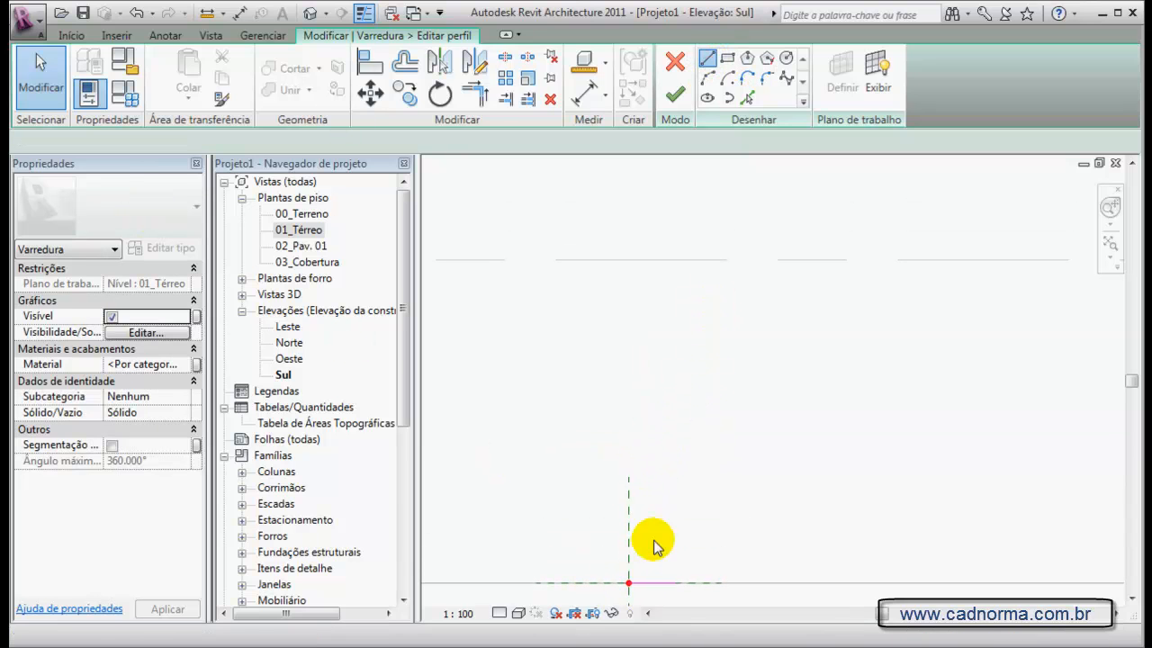
{"action": "left_click", "coordinate": [628, 583]}
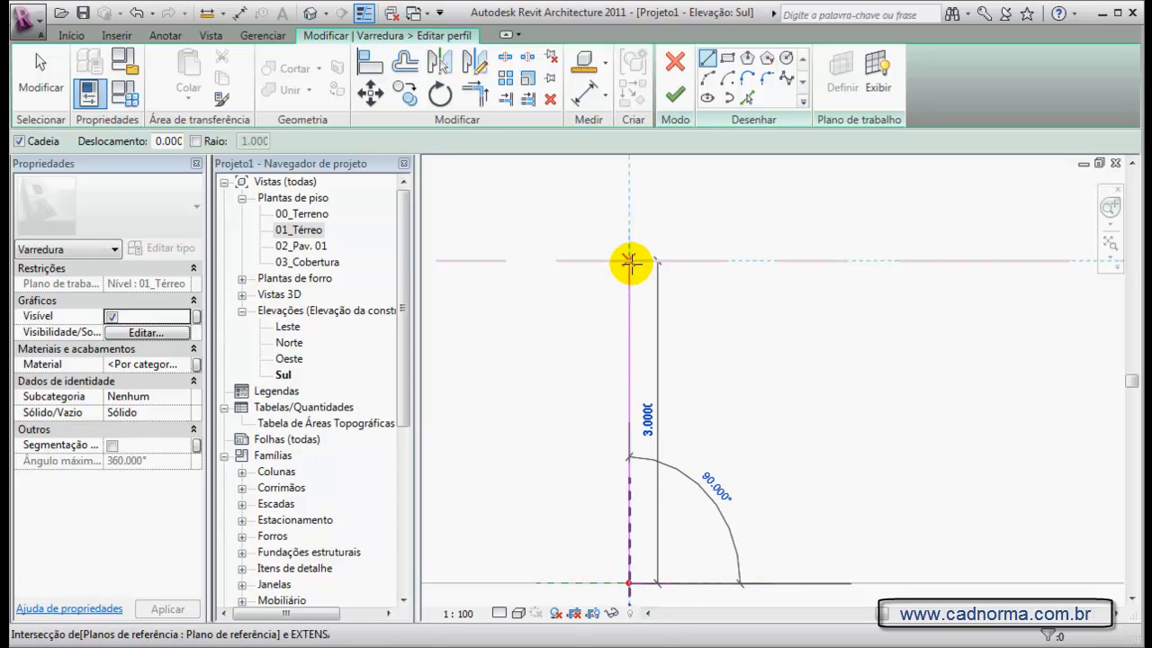
{"action": "left_click", "coordinate": [628, 261]}
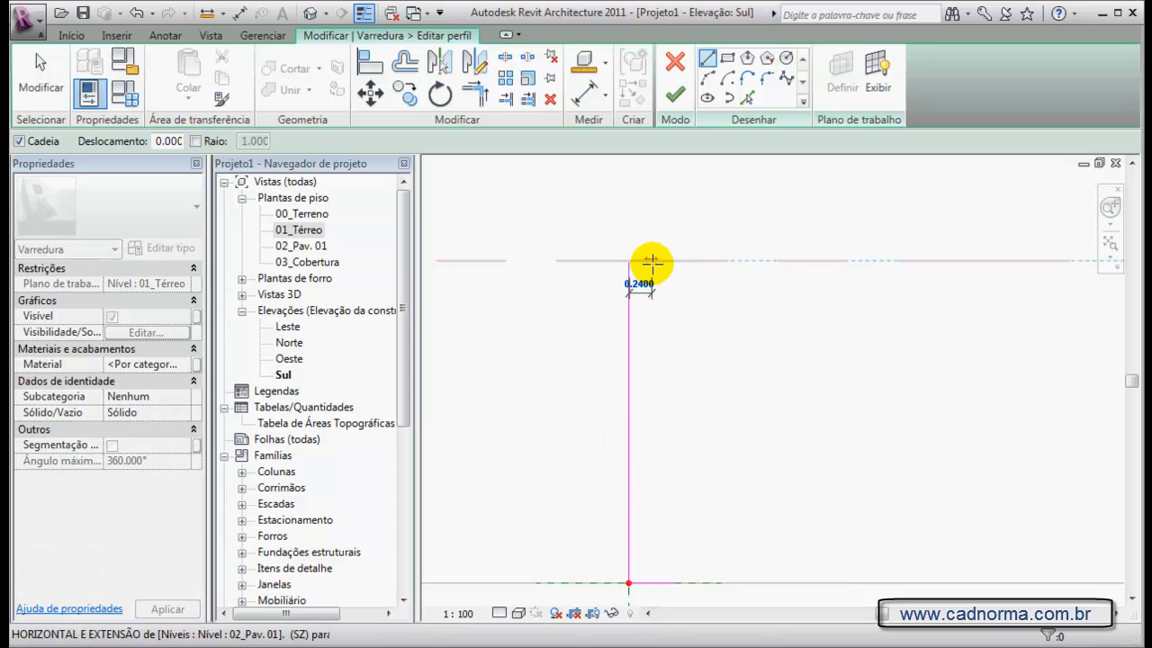
{"action": "type", "text": ".25"}
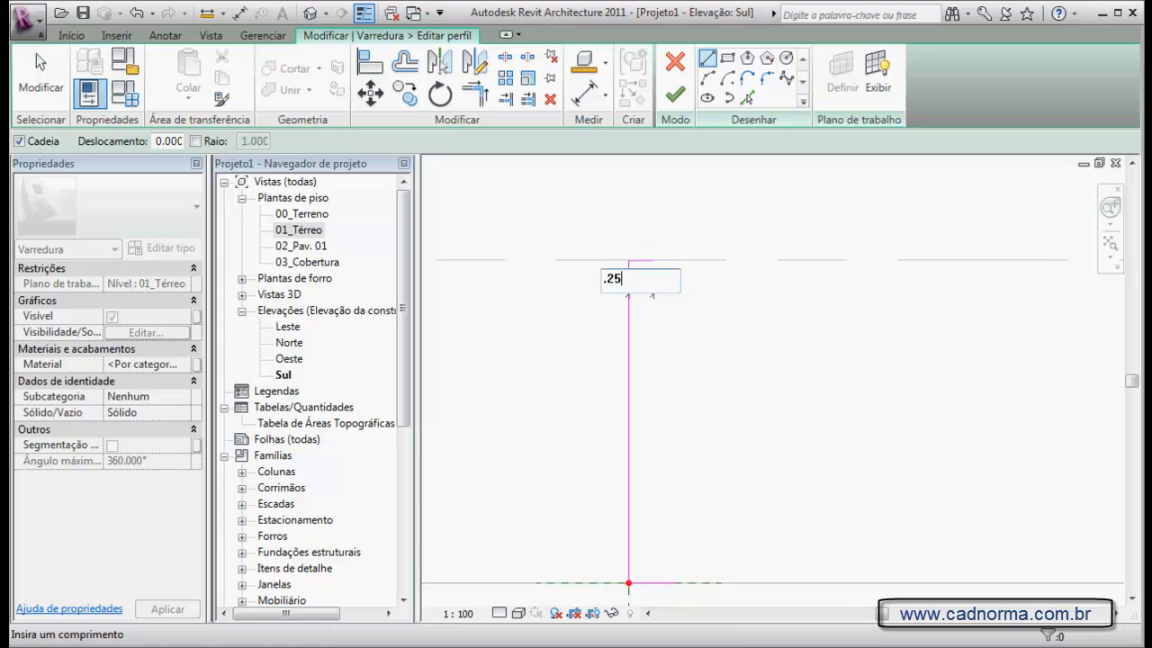
{"action": "key", "text": "Return"}
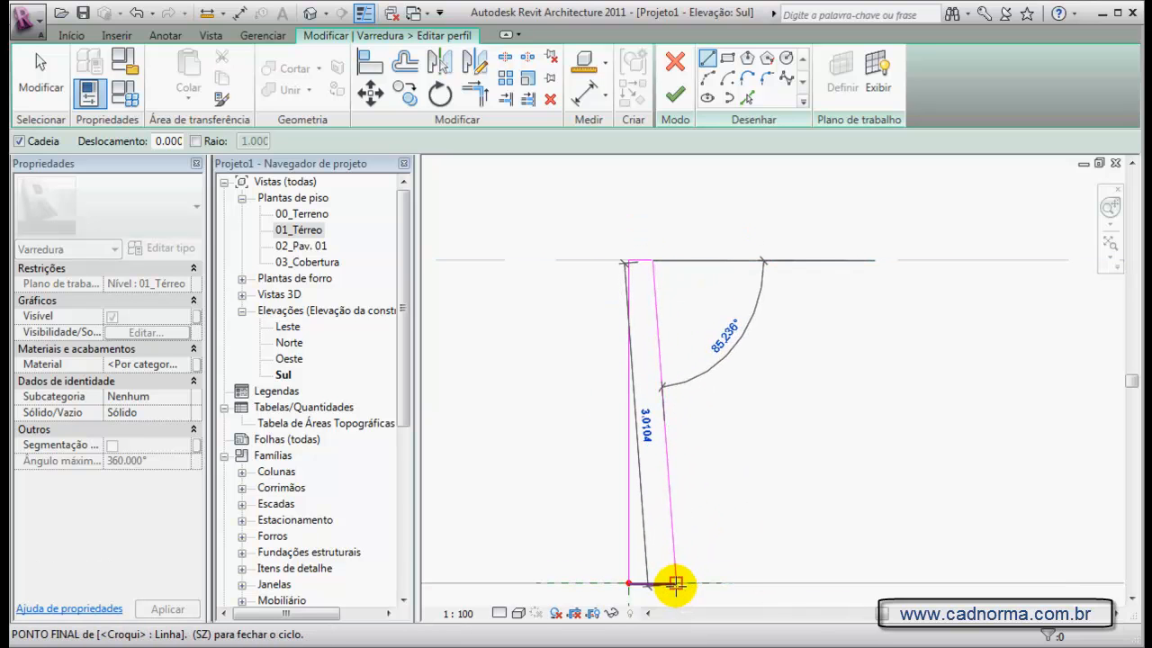
{"action": "left_click", "coordinate": [675, 583]}
{"action": "left_click", "coordinate": [40, 77]}
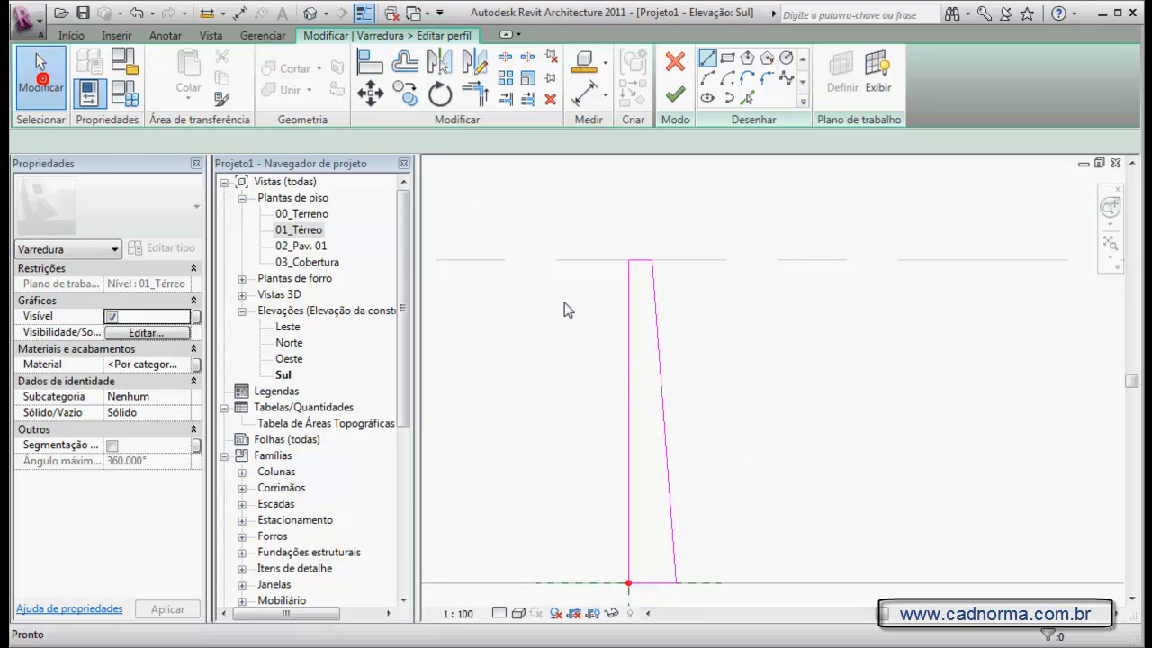
Check the profile against the path in the 3D view and finish the profile sketch.
{"action": "scroll", "coordinate": [801, 346], "scroll_direction": "down", "scroll_amount": 3}
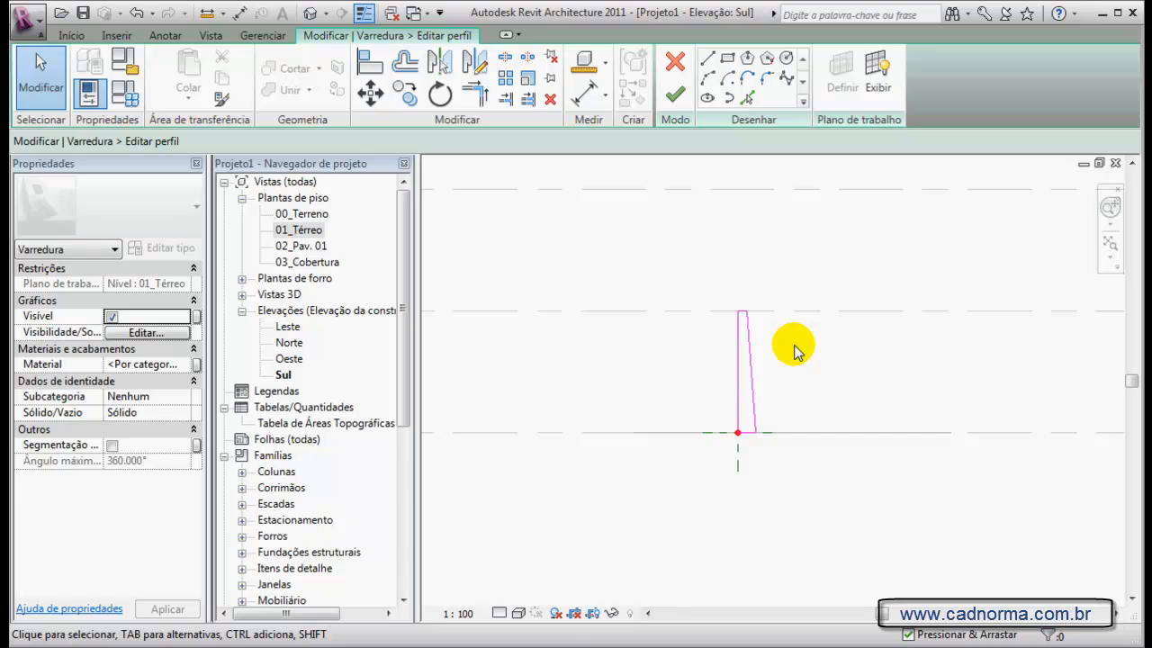
{"action": "left_click", "coordinate": [311, 12]}
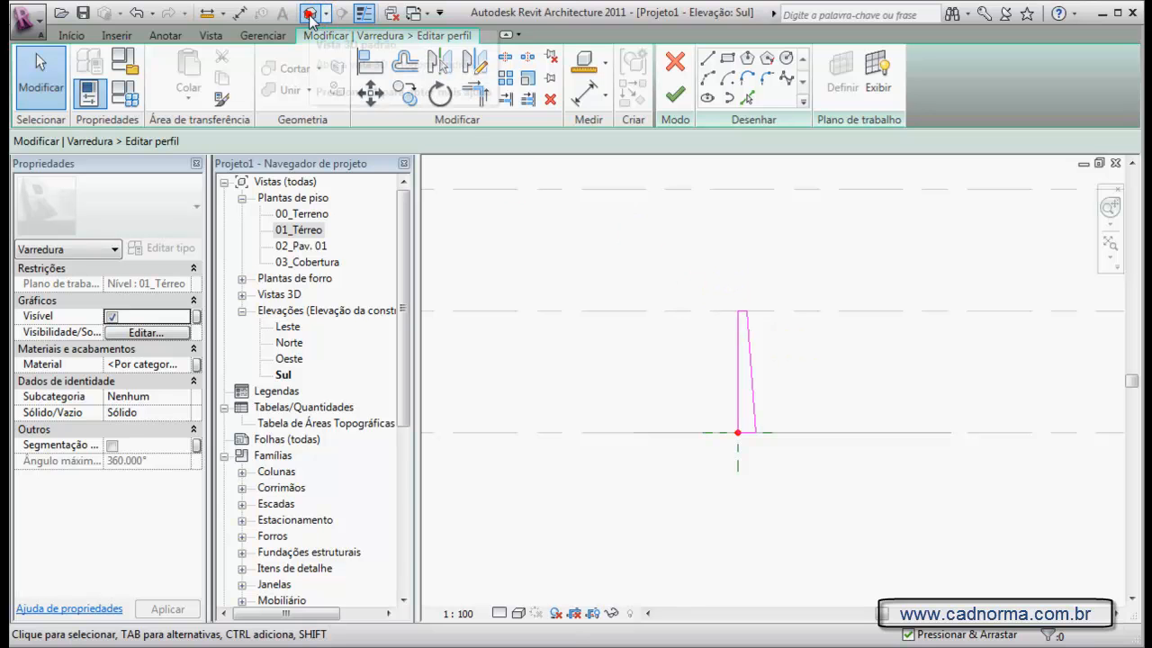
{"action": "middle_click_drag", "start_coordinate": [716, 450], "coordinate": [733, 407], "text": "shift"}
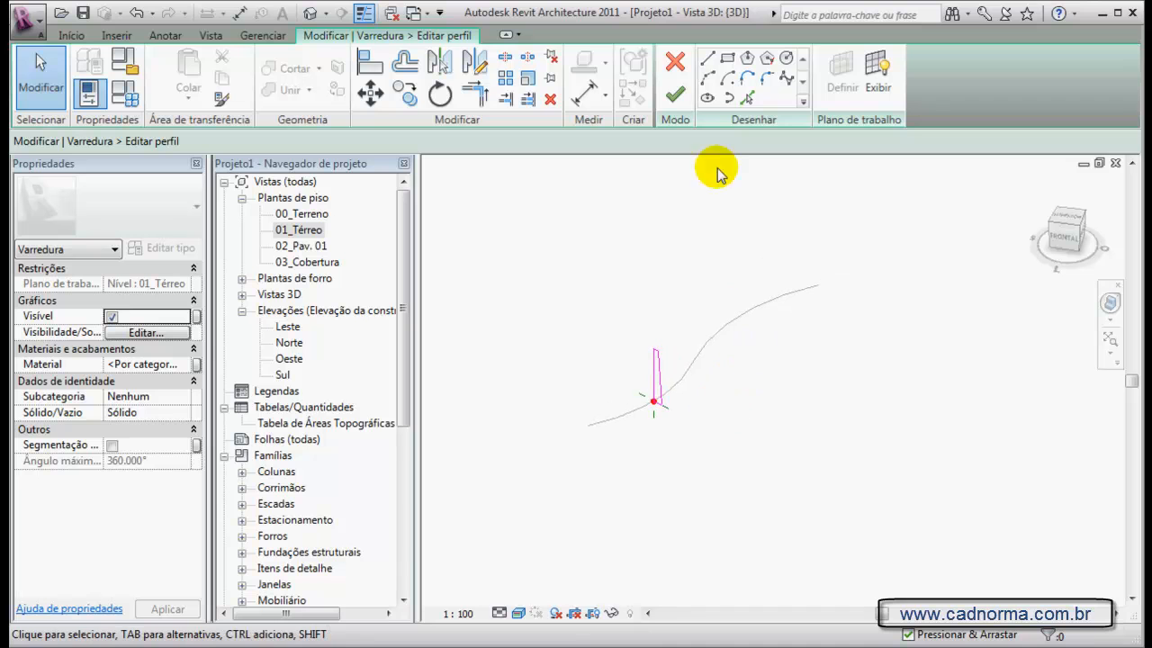
{"action": "left_click", "coordinate": [676, 97]}
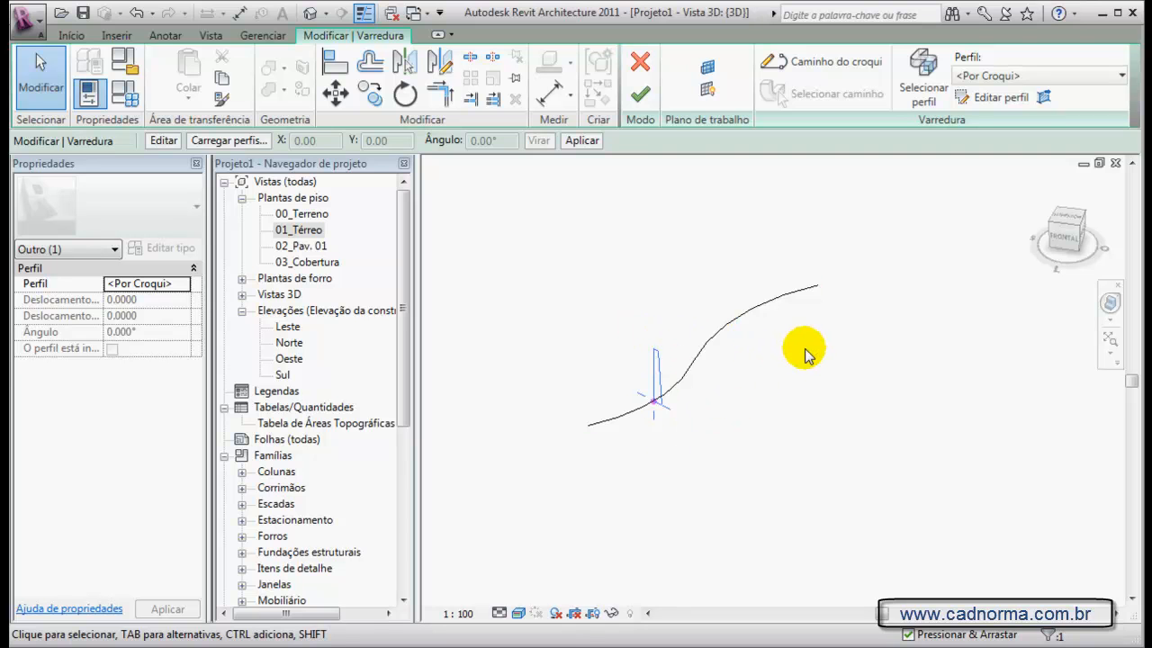
Finish the sweep to generate the curved, tapered wall solid along the path.
{"action": "left_click", "coordinate": [649, 337]}
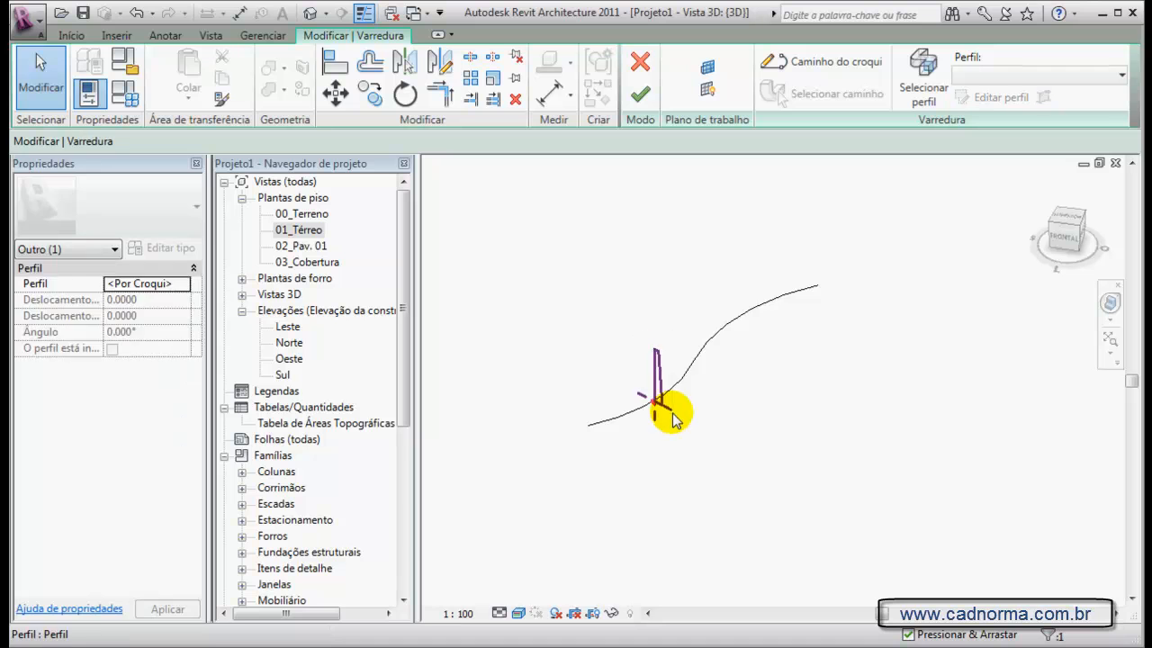
{"action": "key", "text": "Escape"}
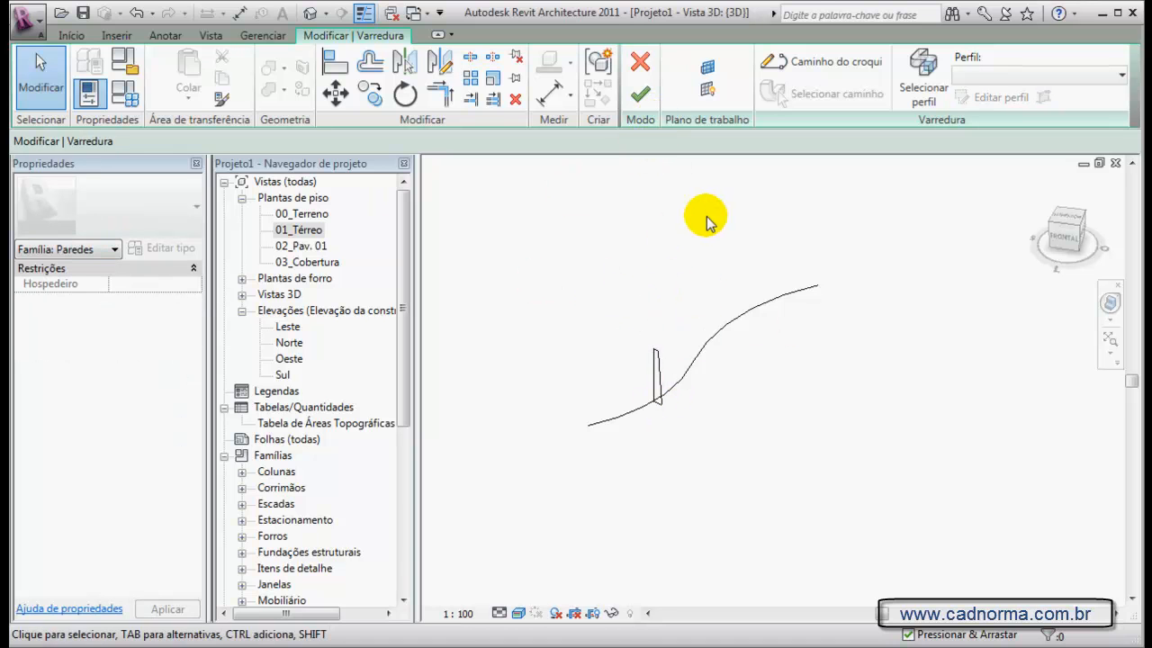
{"action": "scroll", "coordinate": [711, 396], "scroll_direction": "up", "scroll_amount": 2}
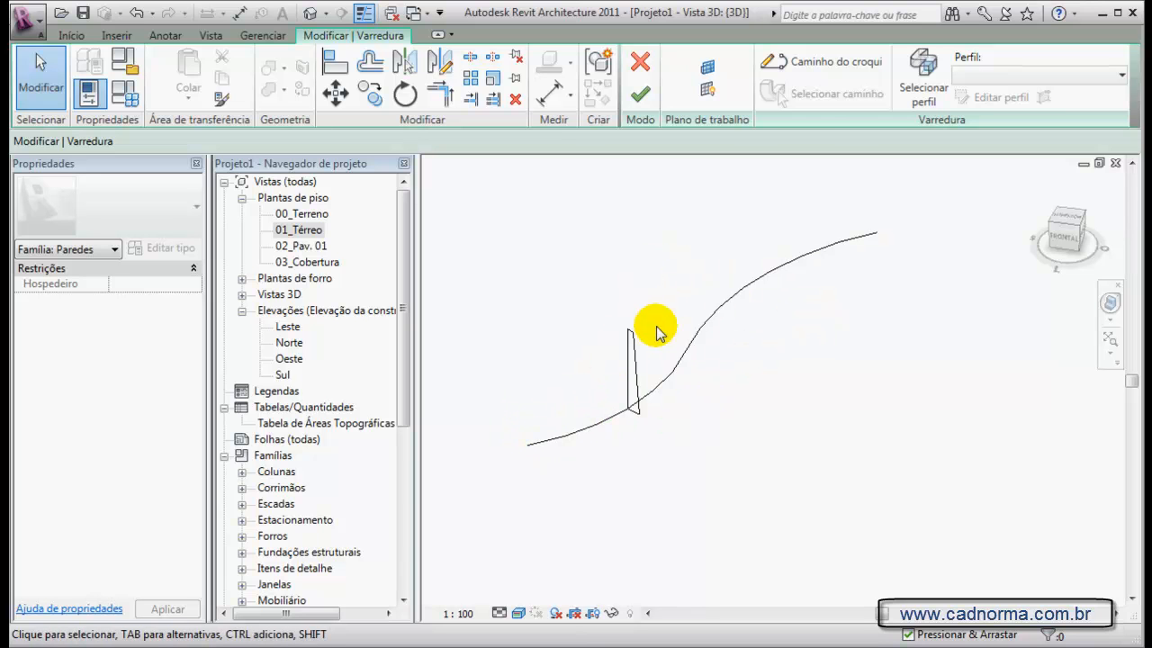
{"action": "left_click", "coordinate": [640, 93]}
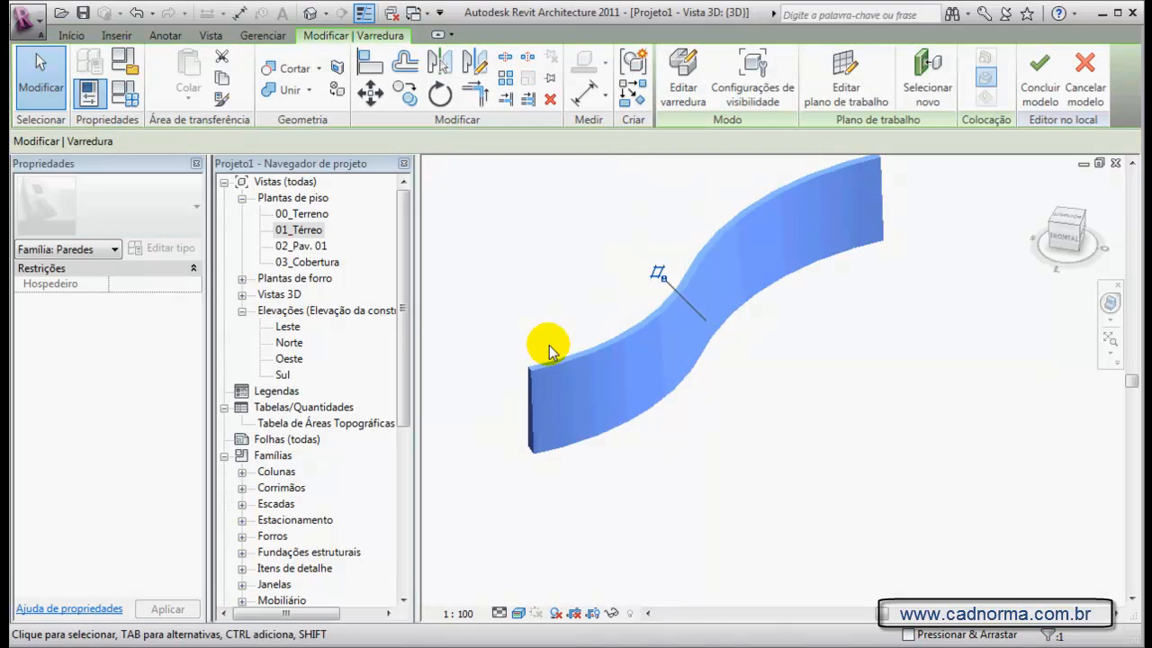
Inspect the swept wall from several angles and finish the in-place model.
{"action": "middle_click_drag", "start_coordinate": [547, 361], "coordinate": [779, 393], "text": "shift"}
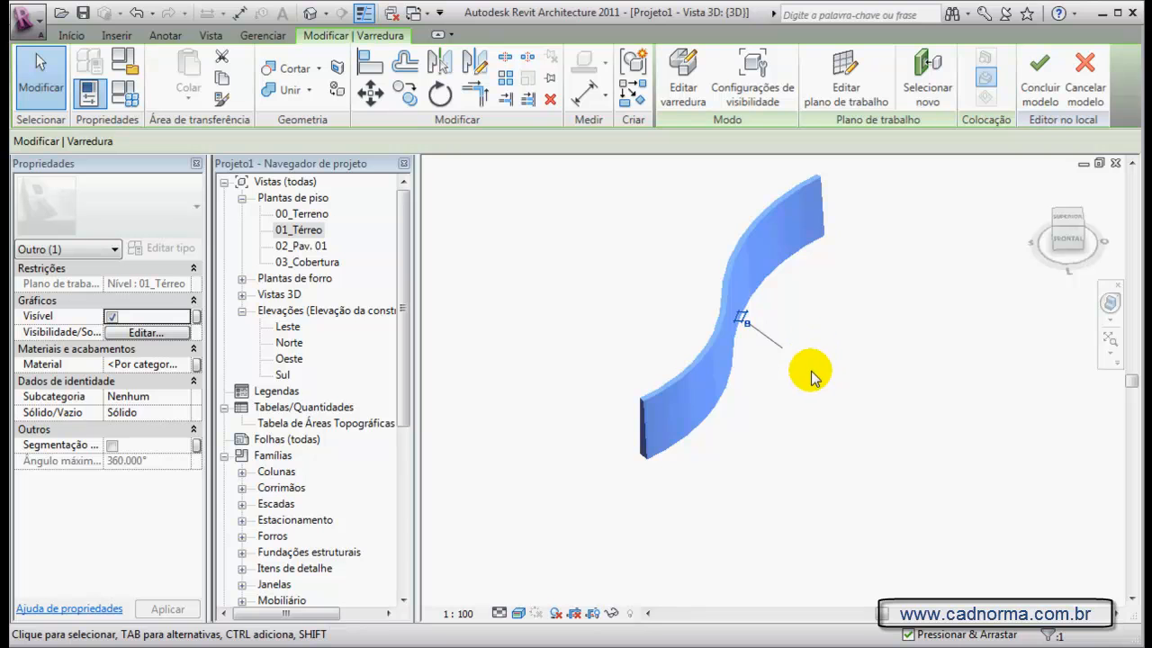
{"action": "middle_click_drag", "start_coordinate": [779, 399], "coordinate": [780, 340], "text": "shift"}
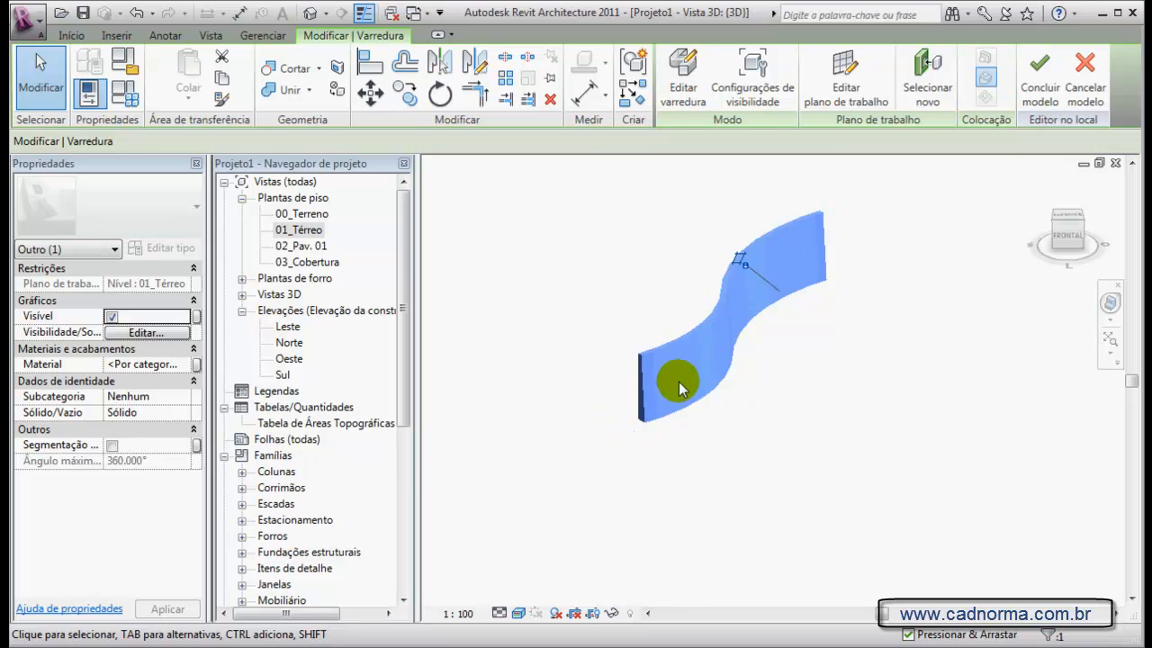
{"action": "middle_click_drag", "start_coordinate": [711, 379], "coordinate": [843, 393], "text": "shift"}
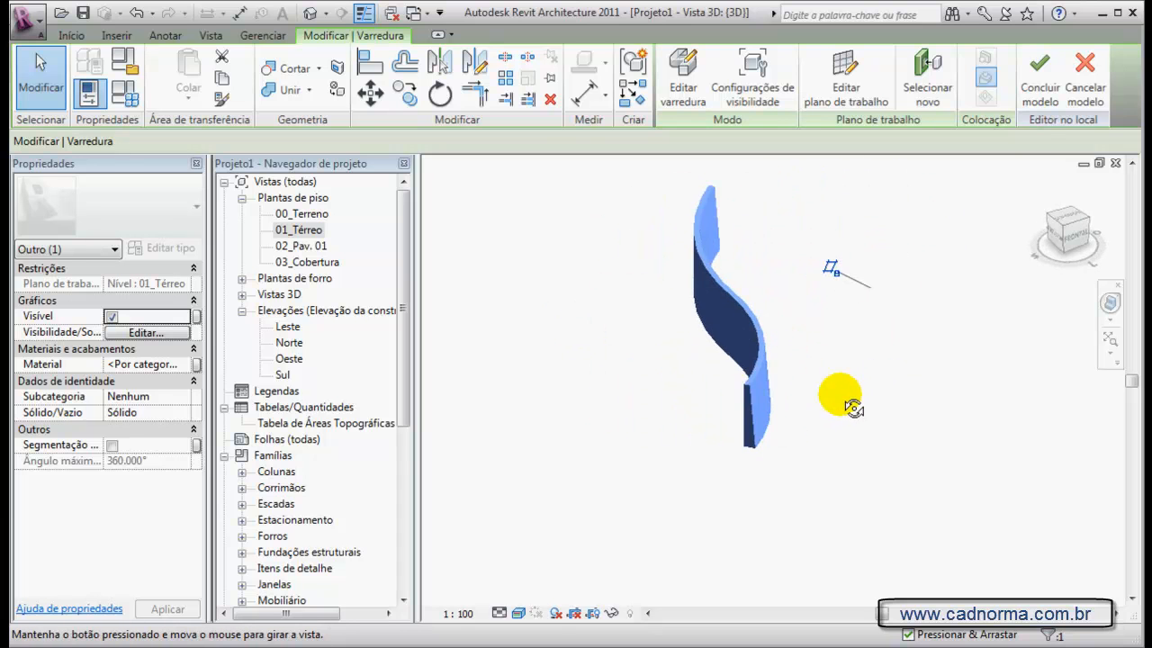
{"action": "left_click", "coordinate": [1043, 90]}
Reopen the finished wall for in-place editing and open its sweep's profile sketch.
{"action": "left_click", "coordinate": [888, 344]}
{"action": "middle_click_drag", "start_coordinate": [888, 345], "coordinate": [849, 386], "text": "shift"}
{"action": "scroll", "coordinate": [854, 373], "scroll_direction": "up", "scroll_amount": 3}
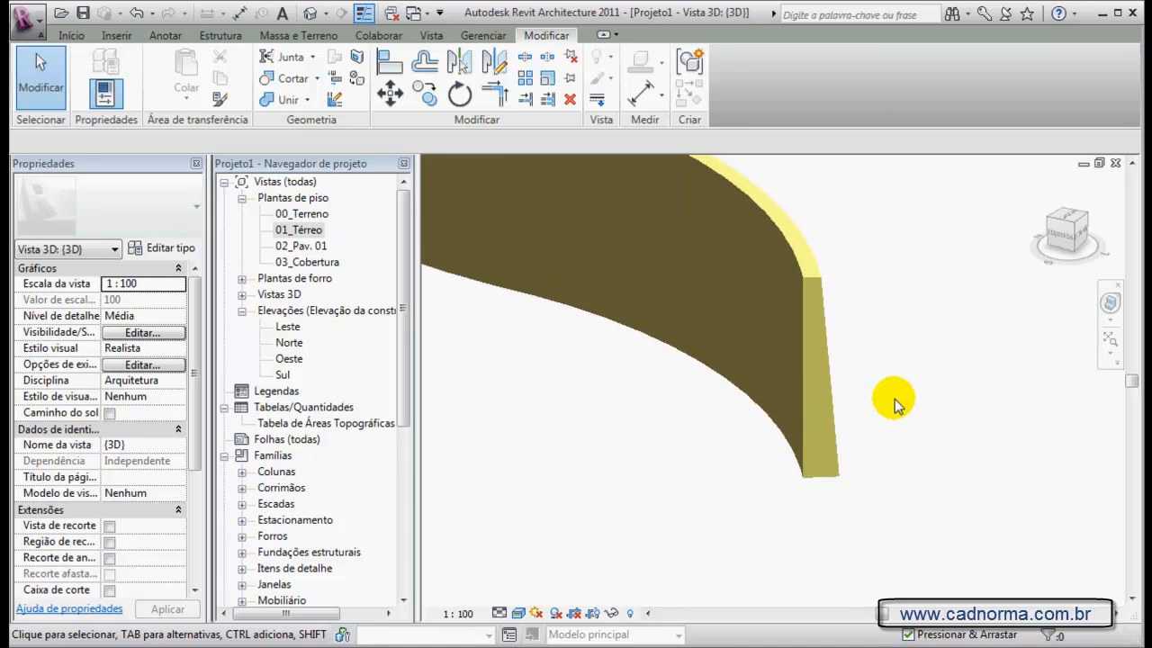
{"action": "scroll", "coordinate": [886, 399], "scroll_direction": "up", "scroll_amount": 2}
{"action": "left_click", "coordinate": [824, 390]}
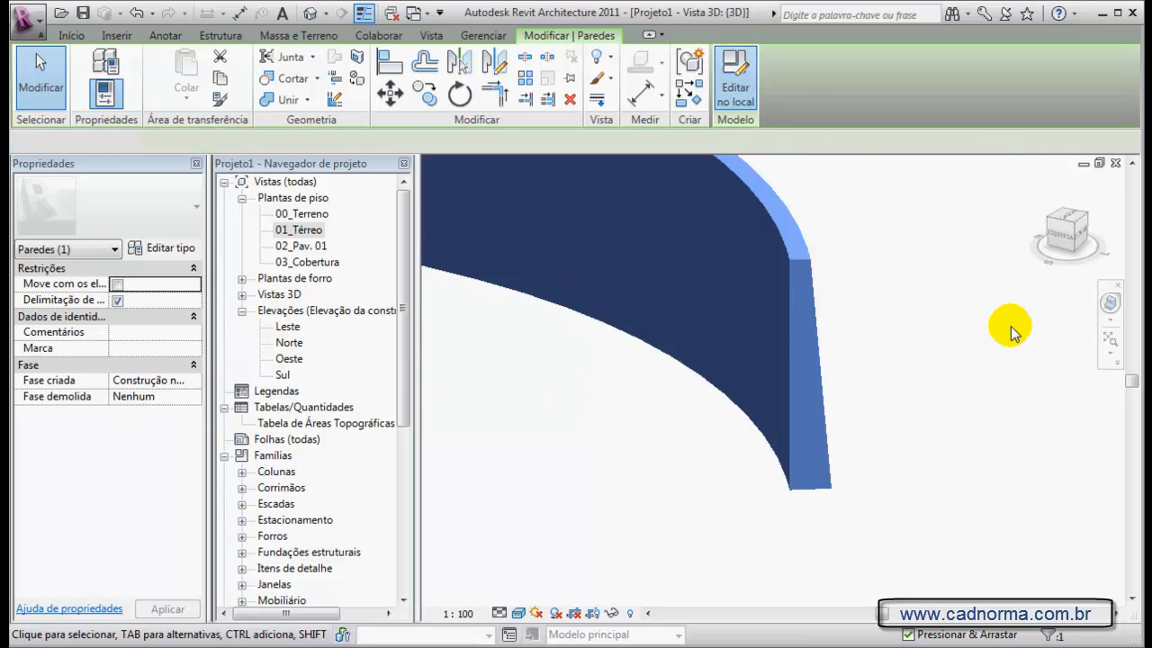
{"action": "left_click", "coordinate": [813, 334]}
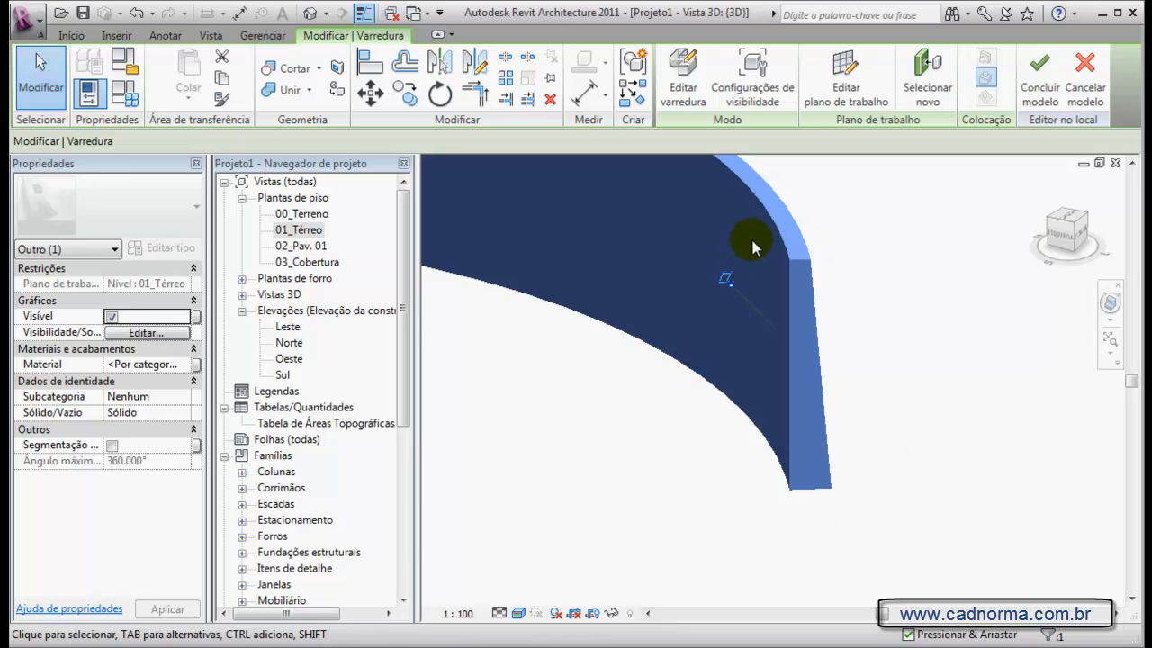
{"action": "left_click", "coordinate": [685, 85]}
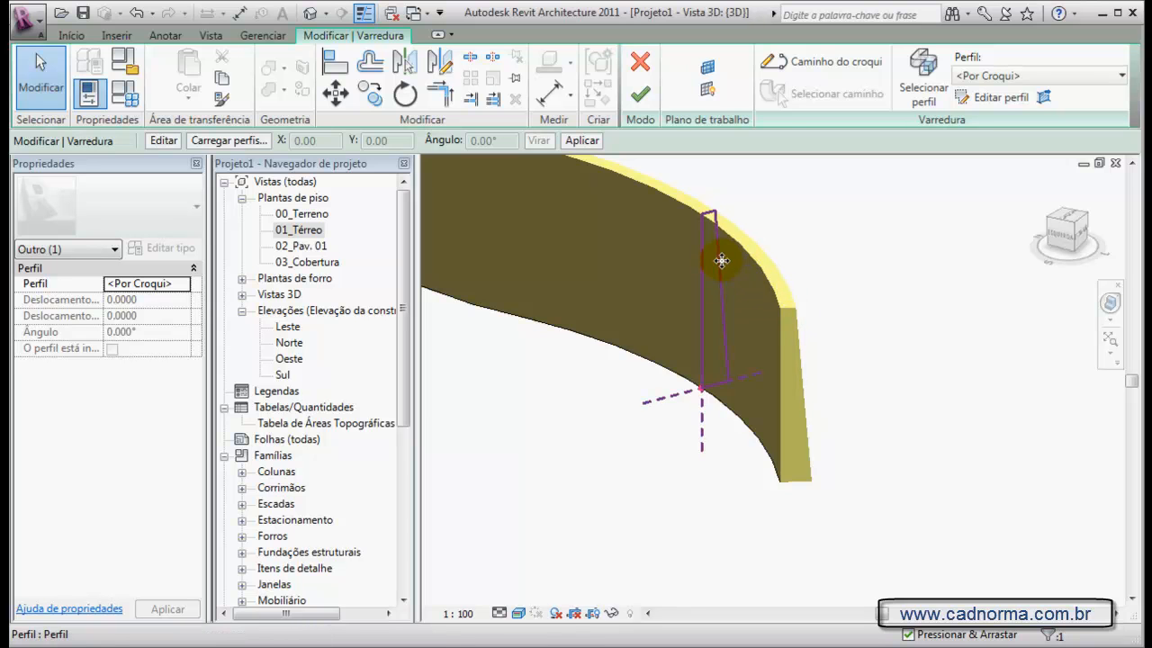
{"action": "left_click", "coordinate": [986, 97]}
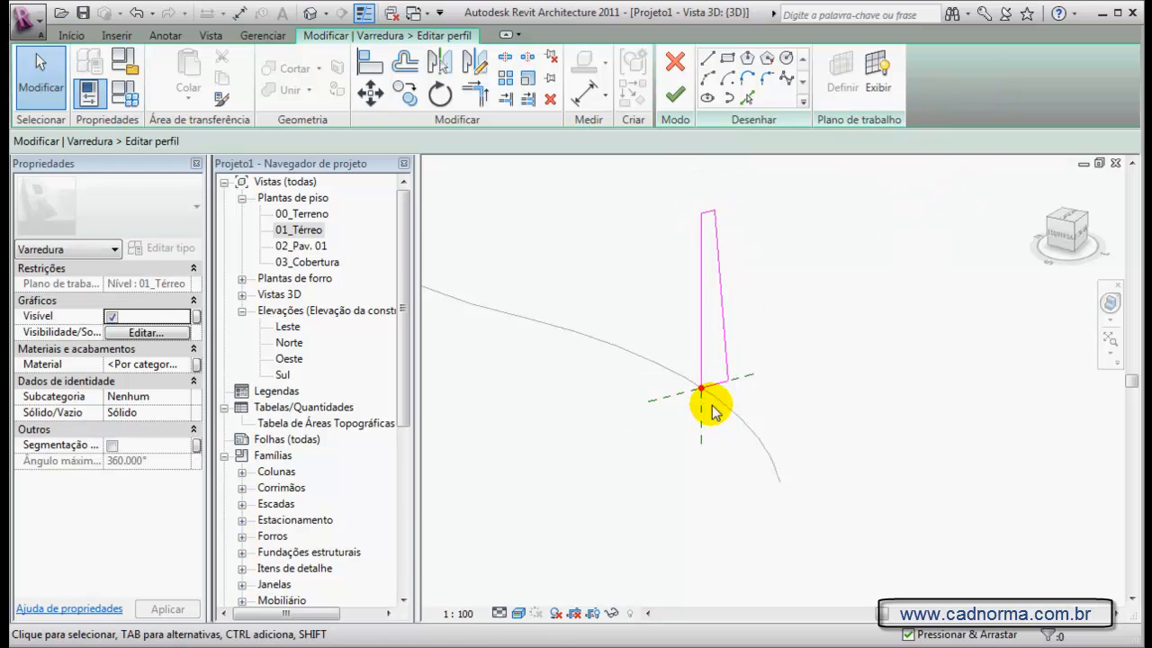
Set the sweep's material to Alvenaria - Pedra and finish the profile sketch.
{"action": "left_click", "coordinate": [149, 363]}
{"action": "left_click", "coordinate": [183, 364]}
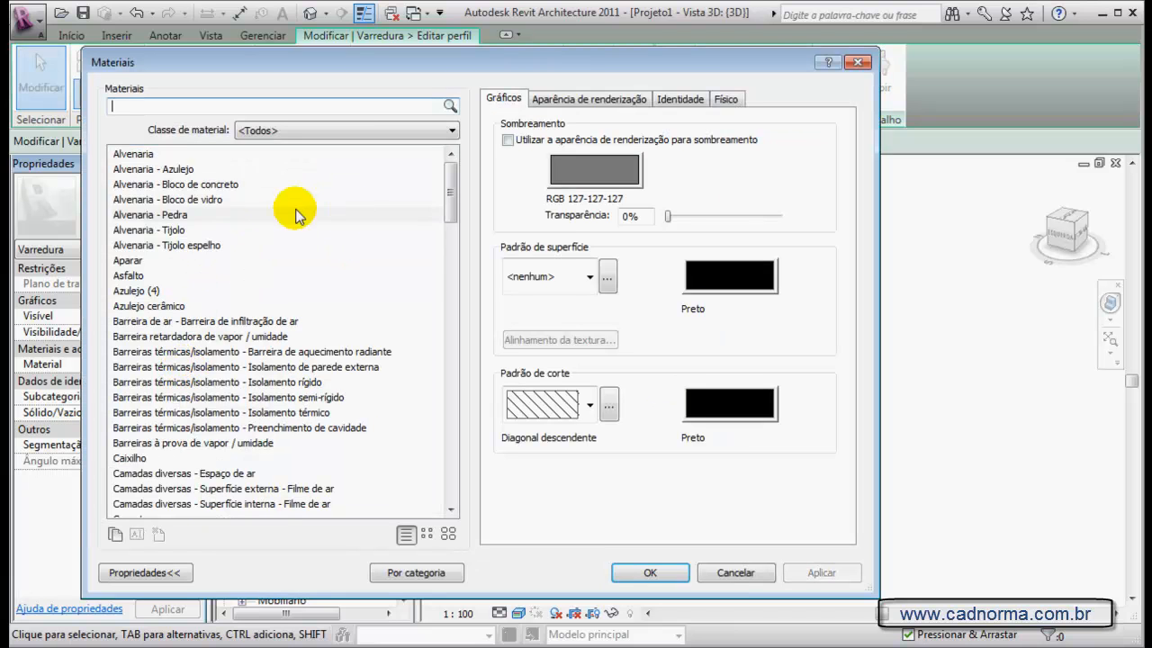
{"action": "left_click", "coordinate": [213, 216]}
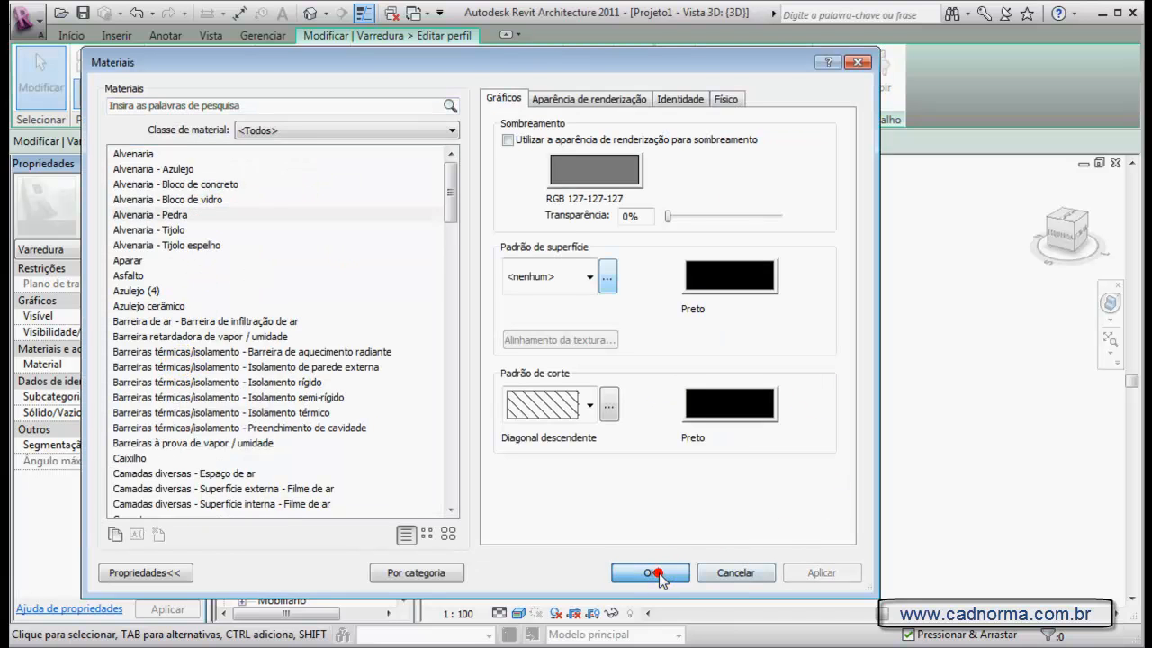
{"action": "left_click", "coordinate": [667, 571]}
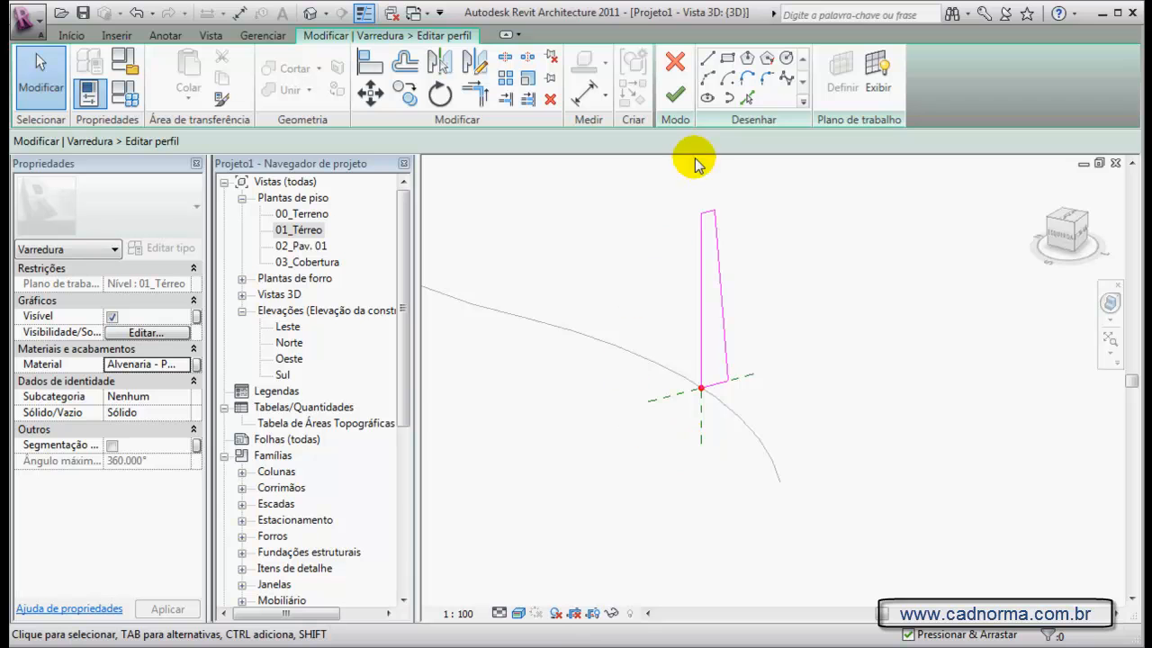
{"action": "left_click", "coordinate": [682, 94]}
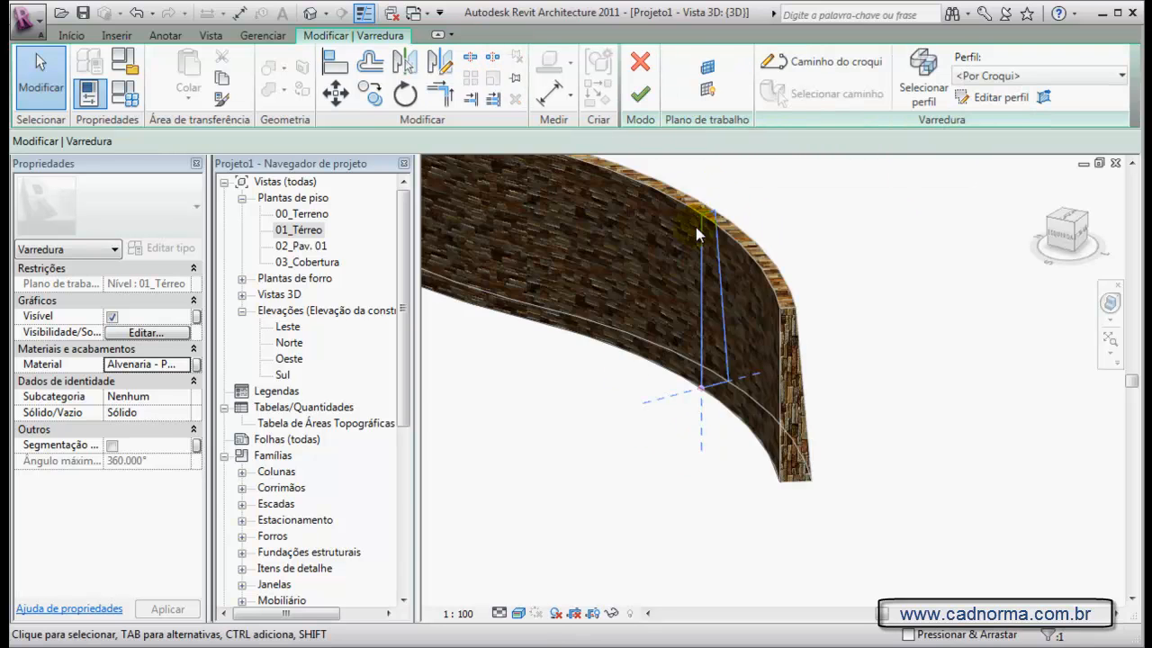
Finish the sweep edit, inspect the stone-covered wall from several angles, and finish the in-place model.
{"action": "left_click", "coordinate": [697, 234]}
{"action": "left_click", "coordinate": [640, 94]}
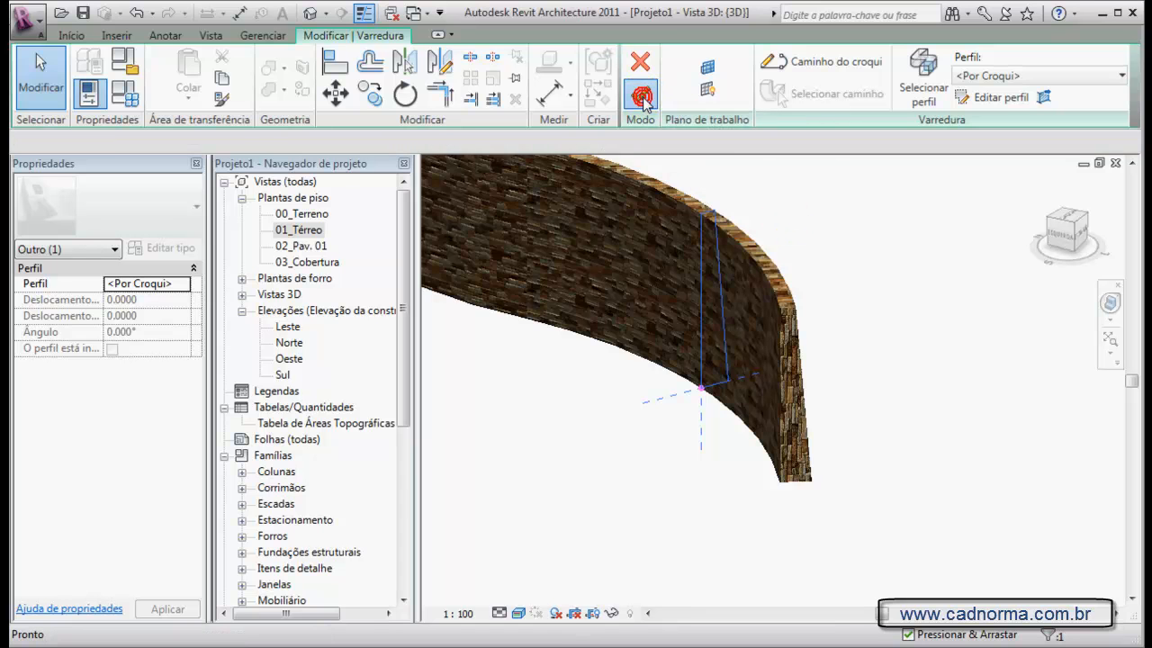
{"action": "middle_click_drag", "start_coordinate": [862, 407], "coordinate": [887, 386], "text": "shift"}
{"action": "left_click", "coordinate": [771, 447]}
{"action": "middle_click_drag", "start_coordinate": [771, 447], "coordinate": [884, 443], "text": "shift"}
{"action": "scroll", "coordinate": [873, 449], "scroll_direction": "down", "scroll_amount": 2}
{"action": "middle_click_drag", "start_coordinate": [778, 447], "coordinate": [764, 396], "text": "shift"}
{"action": "left_click", "coordinate": [679, 90]}
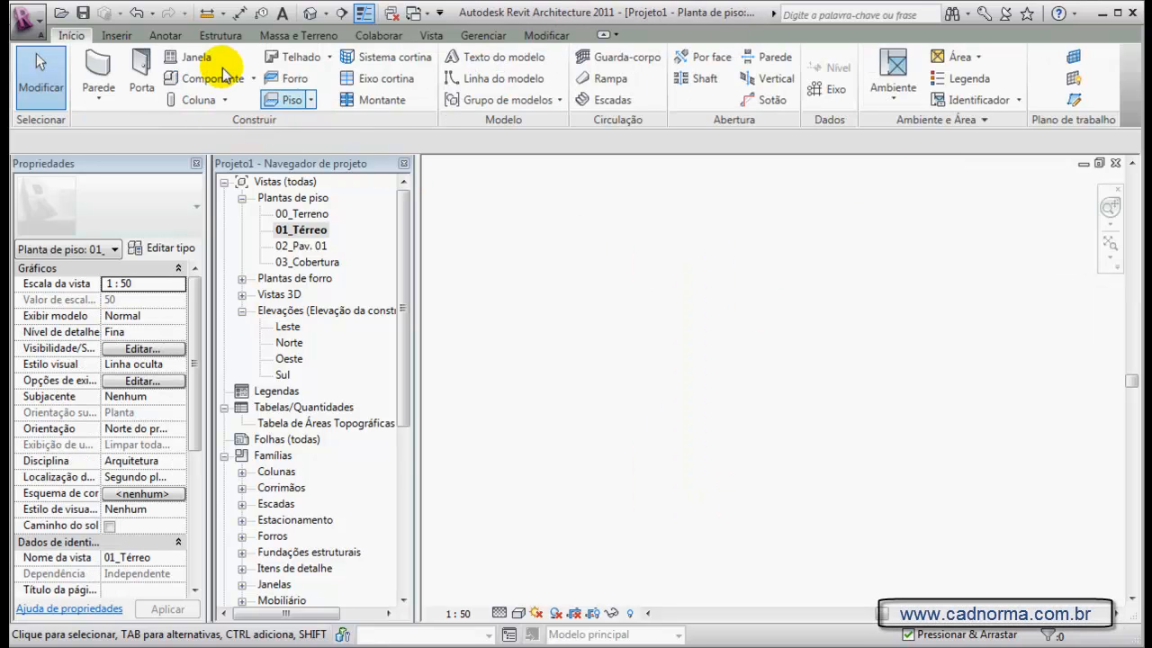
Create a new in-place model in the Paredes category on the 01_Térreo plan and start a solid swept blend.
{"action": "left_click", "coordinate": [253, 78]}
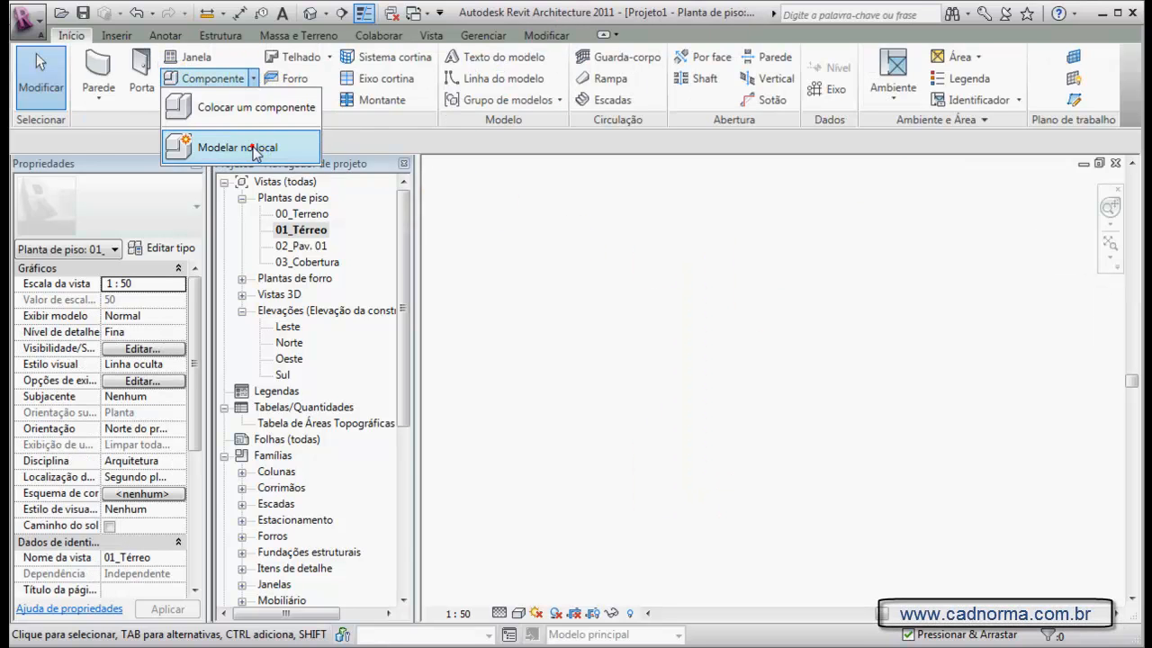
{"action": "left_click", "coordinate": [255, 148]}
{"action": "left_click", "coordinate": [594, 527]}
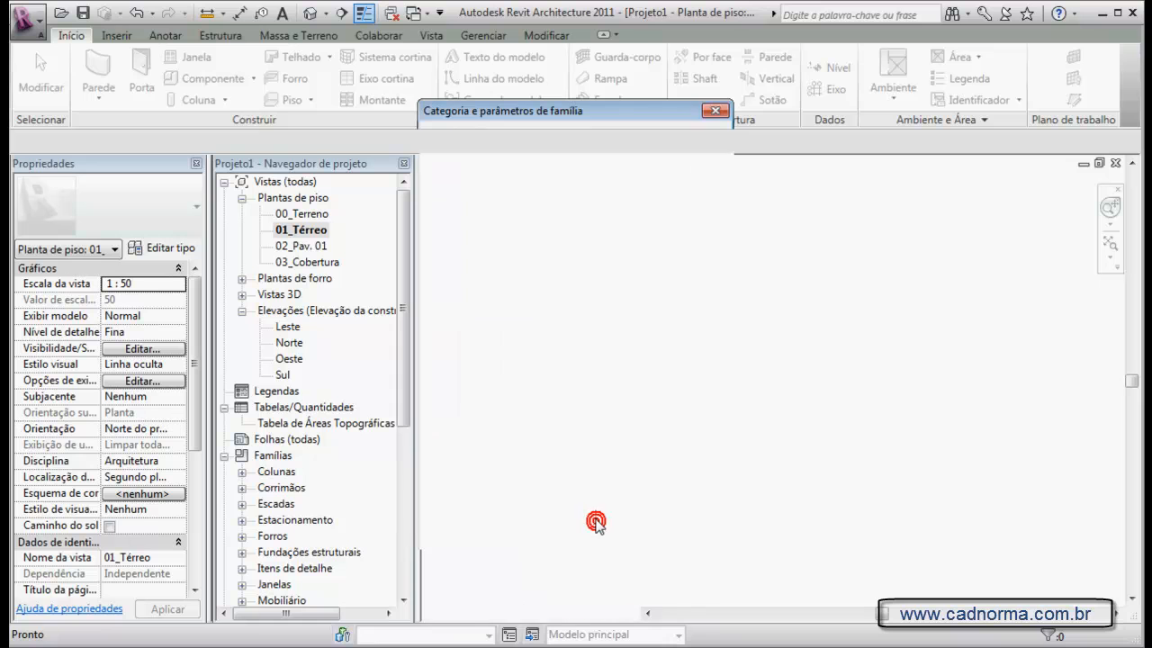
{"action": "left_click", "coordinate": [841, 293]}
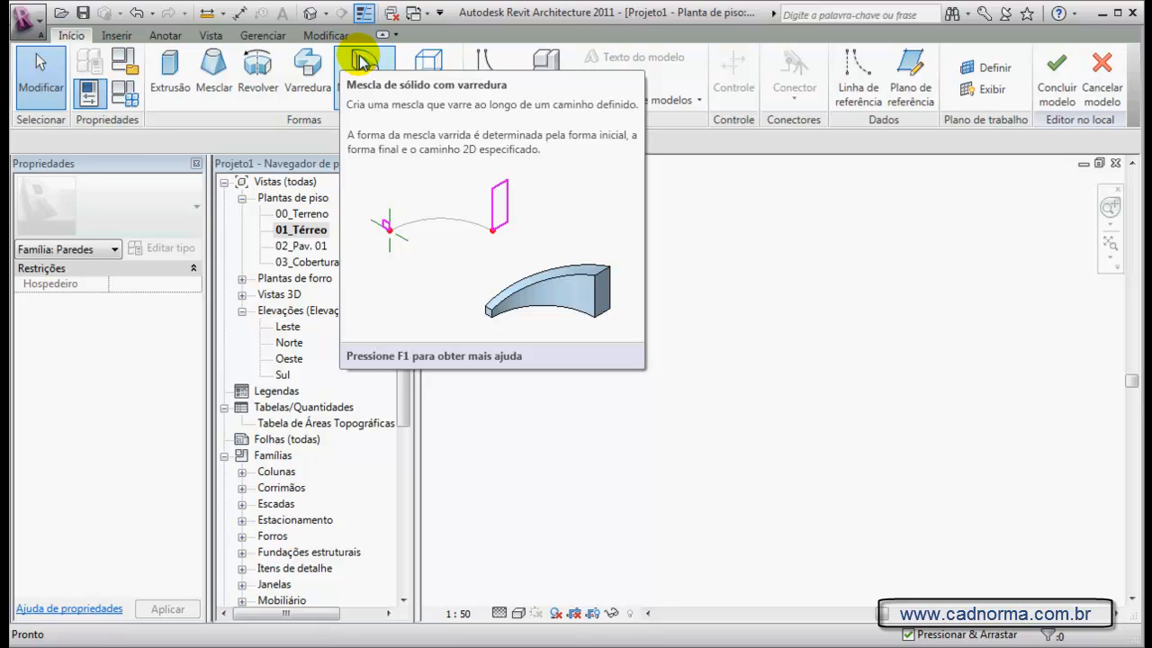
{"action": "left_click", "coordinate": [364, 61]}
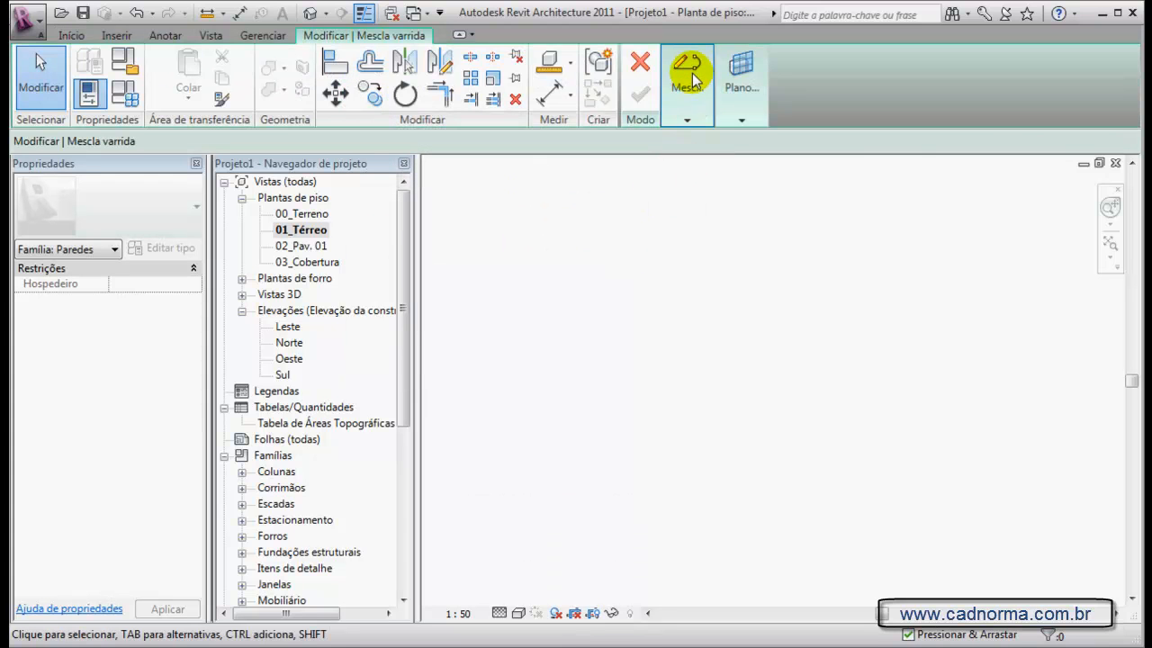
Try to use a path made of a line about 9.5 long at 50° and a connected arc of about 9.69 radius.
{"action": "left_click", "coordinate": [690, 79]}
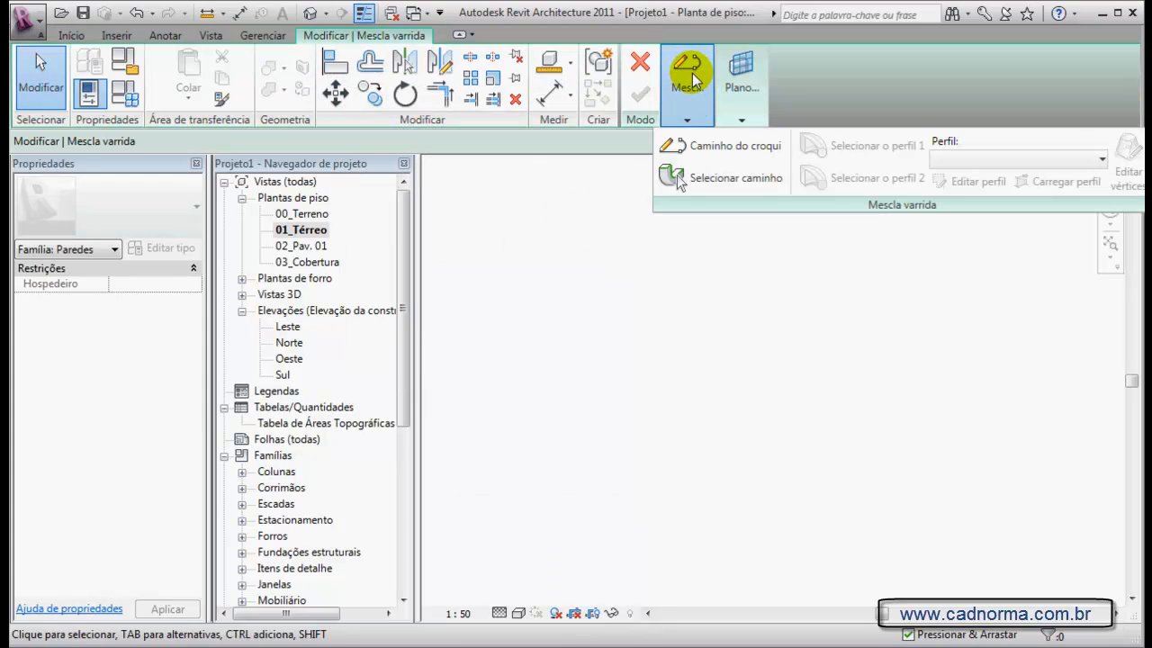
{"action": "left_click", "coordinate": [717, 147]}
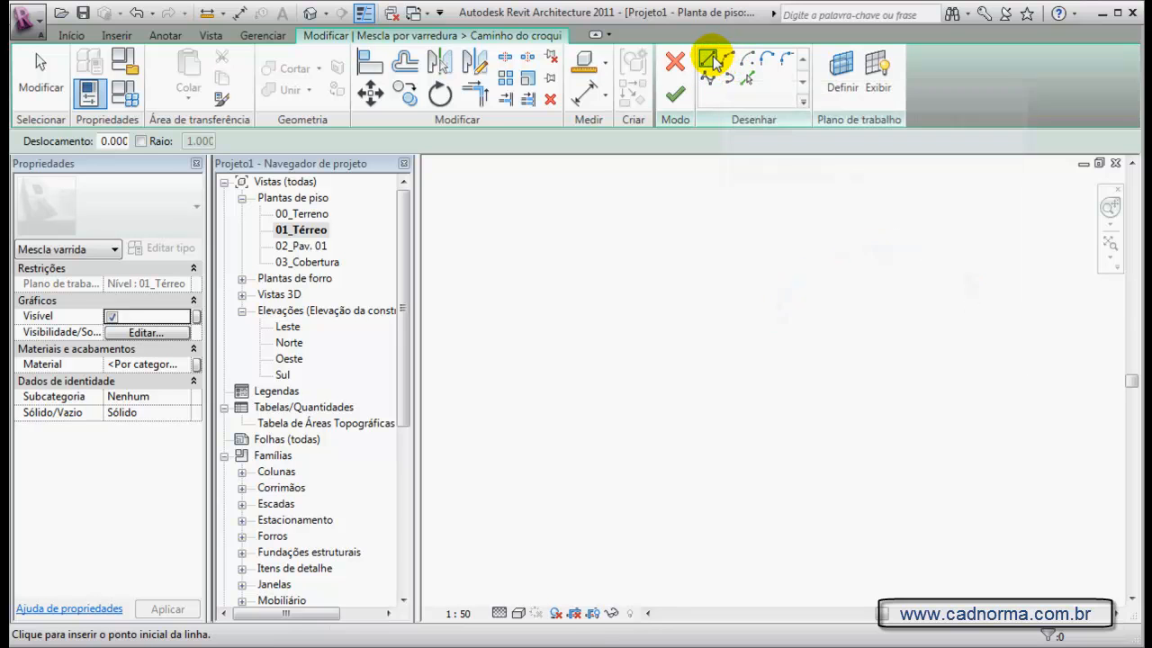
{"action": "left_click", "coordinate": [622, 450]}
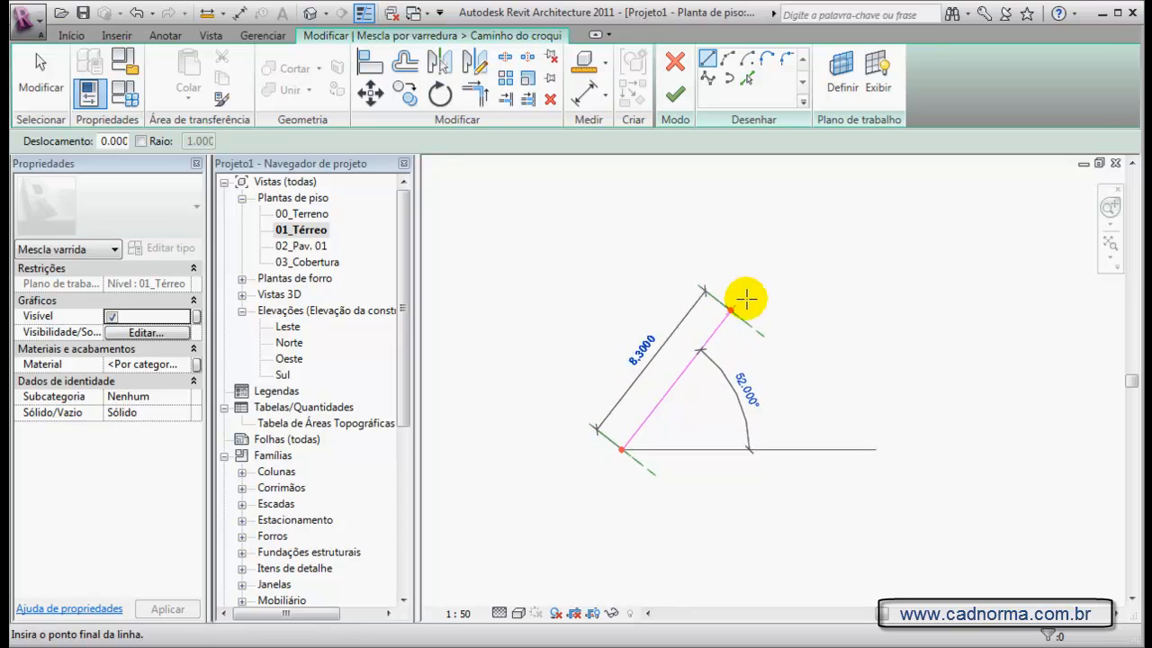
{"action": "left_click", "coordinate": [750, 297]}
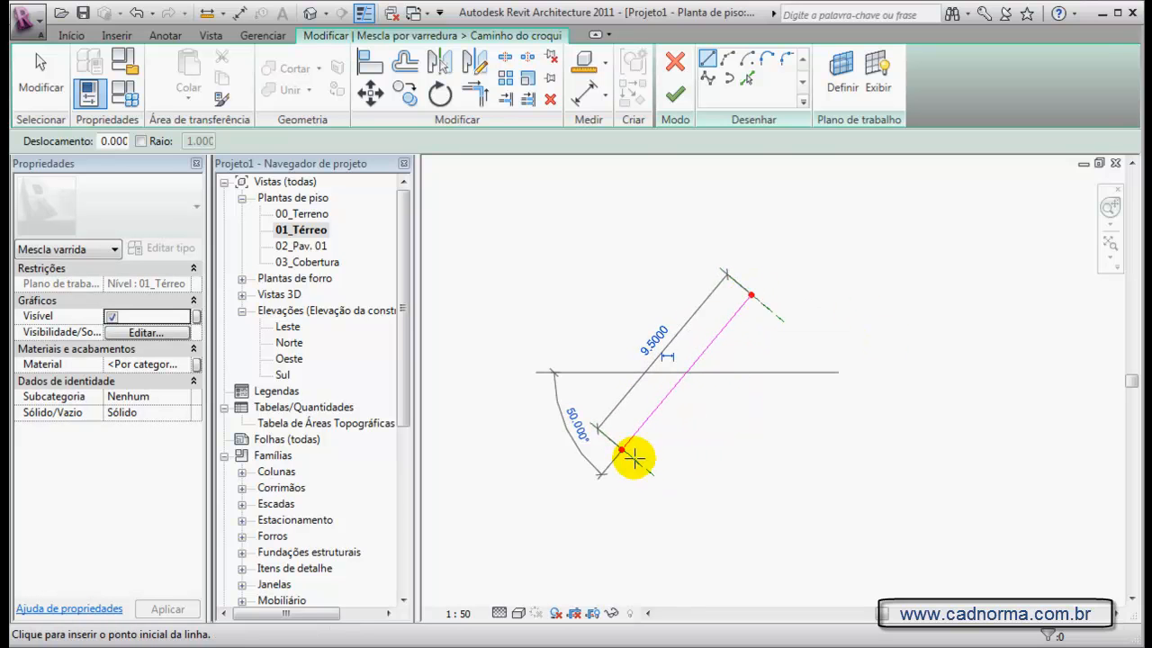
{"action": "left_click", "coordinate": [728, 63]}
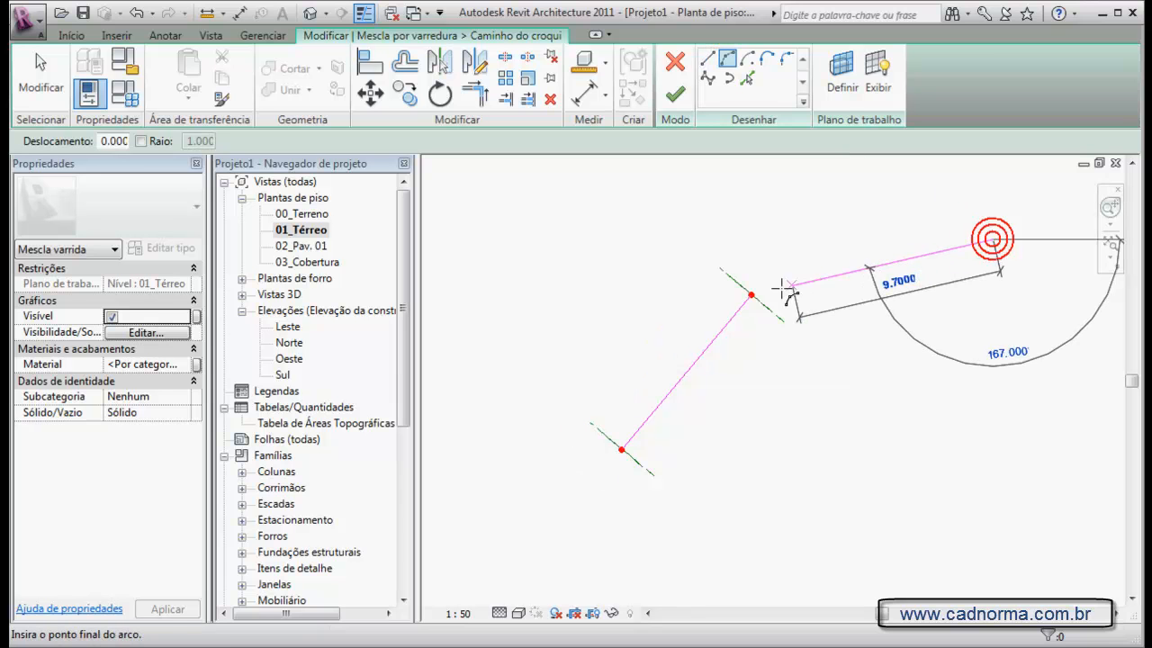
{"action": "left_click", "coordinate": [751, 294]}
{"action": "left_click", "coordinate": [801, 247]}
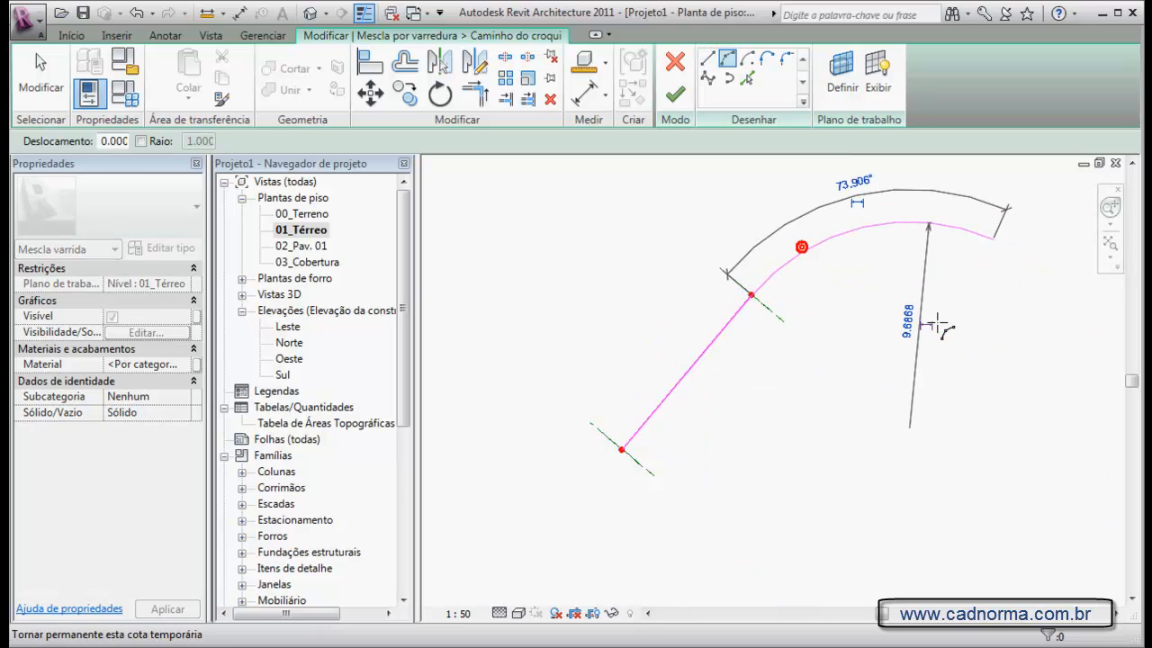
{"action": "left_click", "coordinate": [677, 97]}
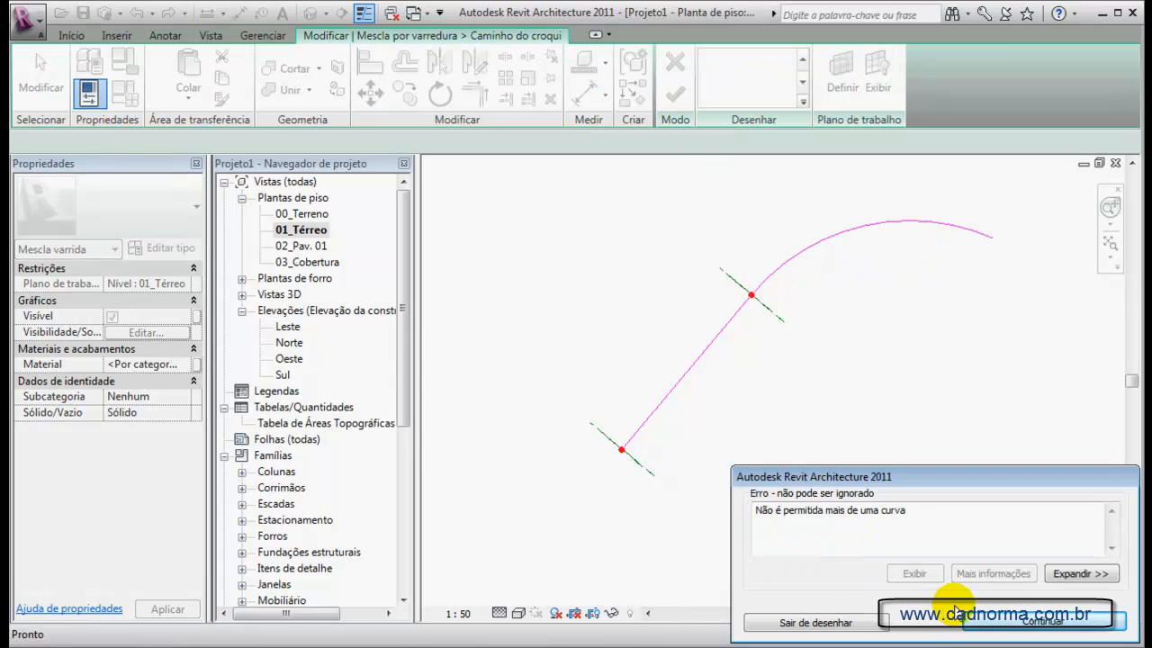
Delete the arc from the swept blend path and discard the path sketch.
{"action": "left_click", "coordinate": [814, 622]}
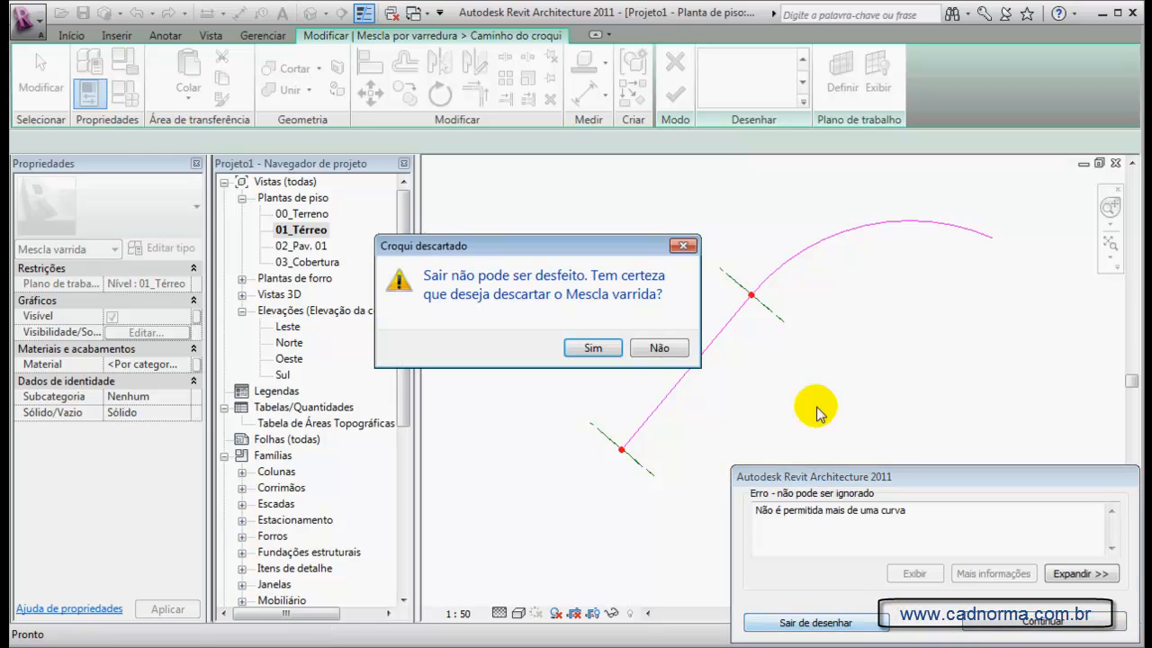
{"action": "left_click", "coordinate": [648, 351]}
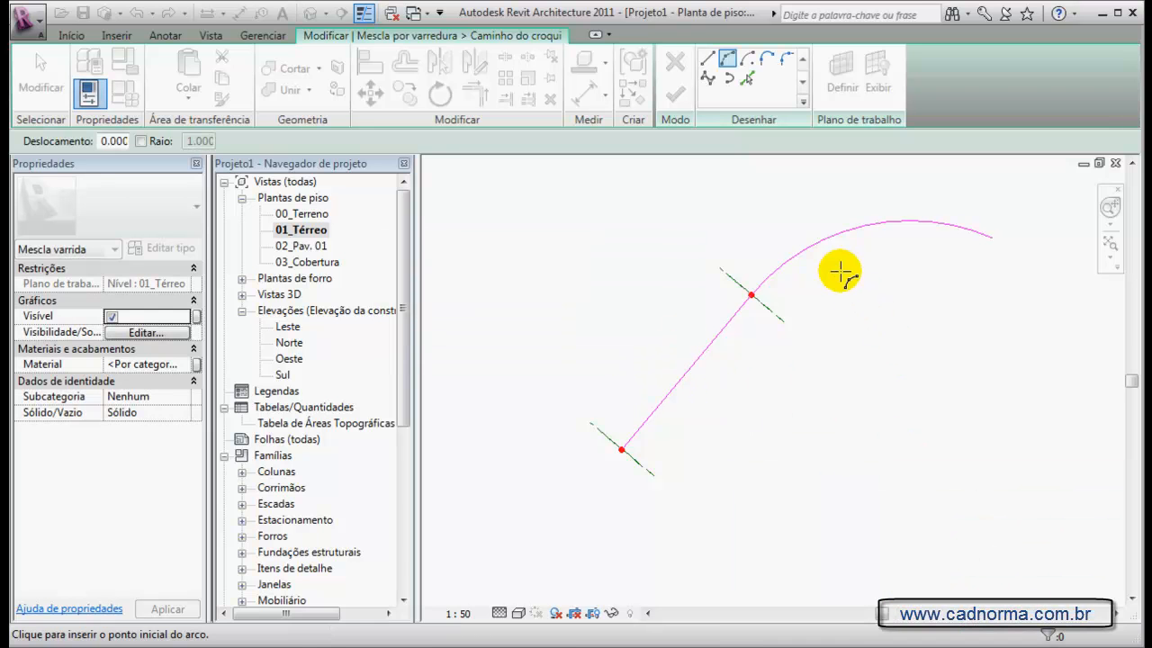
{"action": "left_click", "coordinate": [41, 76]}
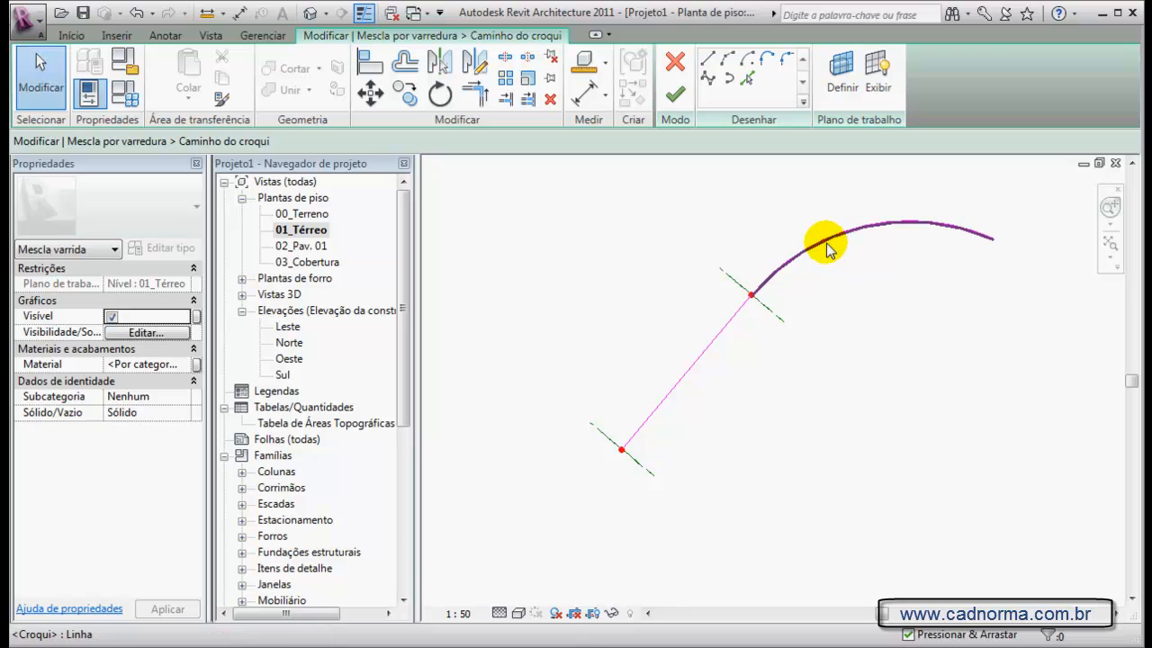
{"action": "left_click", "coordinate": [827, 248]}
{"action": "key", "text": "Delete"}
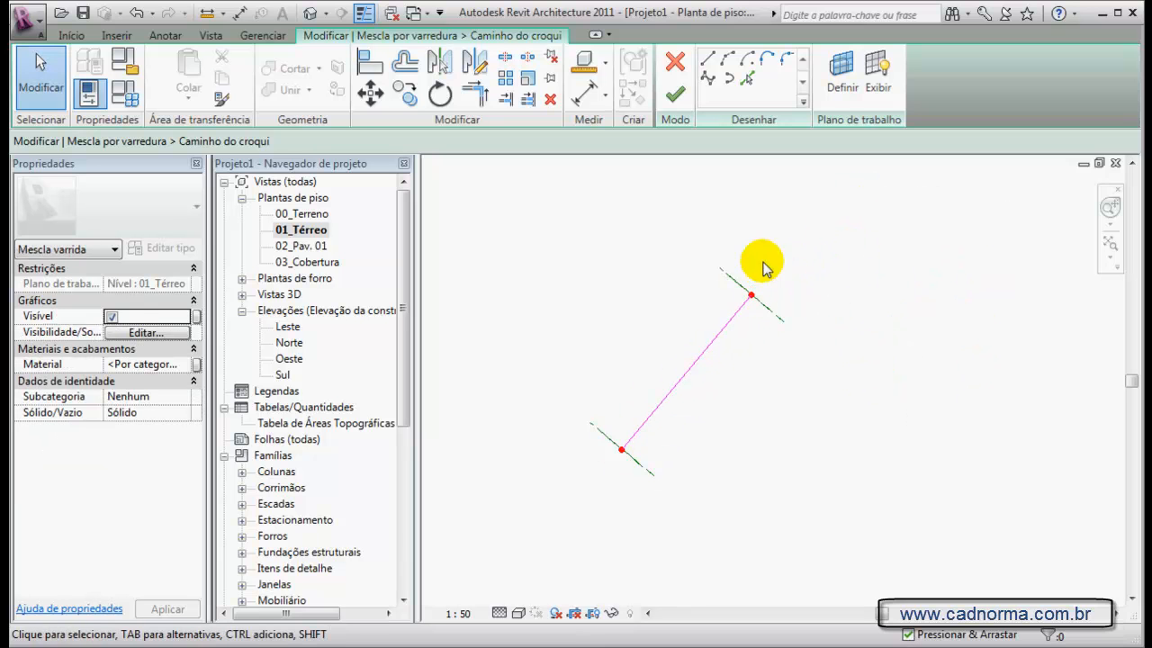
{"action": "left_click", "coordinate": [675, 63]}
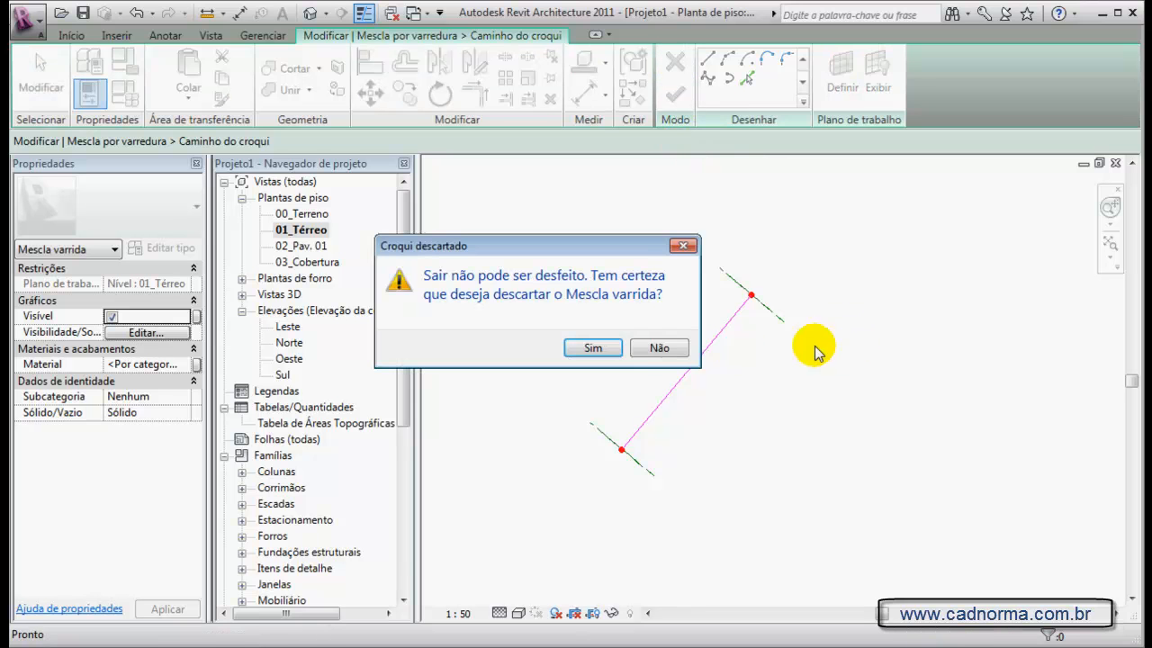
{"action": "left_click", "coordinate": [601, 348]}
Sketch the swept blend path as a single arc of about 11.89 radius spanning about 100.7°, and finish the path.
{"action": "mouse_move", "coordinate": [686, 77]}
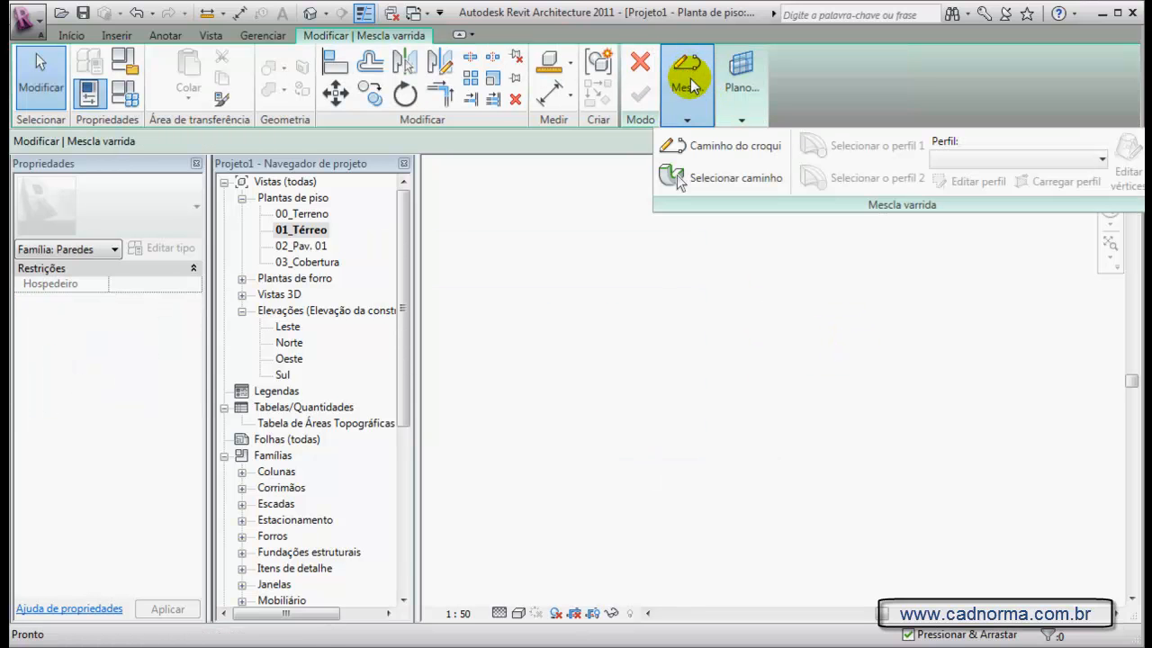
{"action": "left_click", "coordinate": [700, 147]}
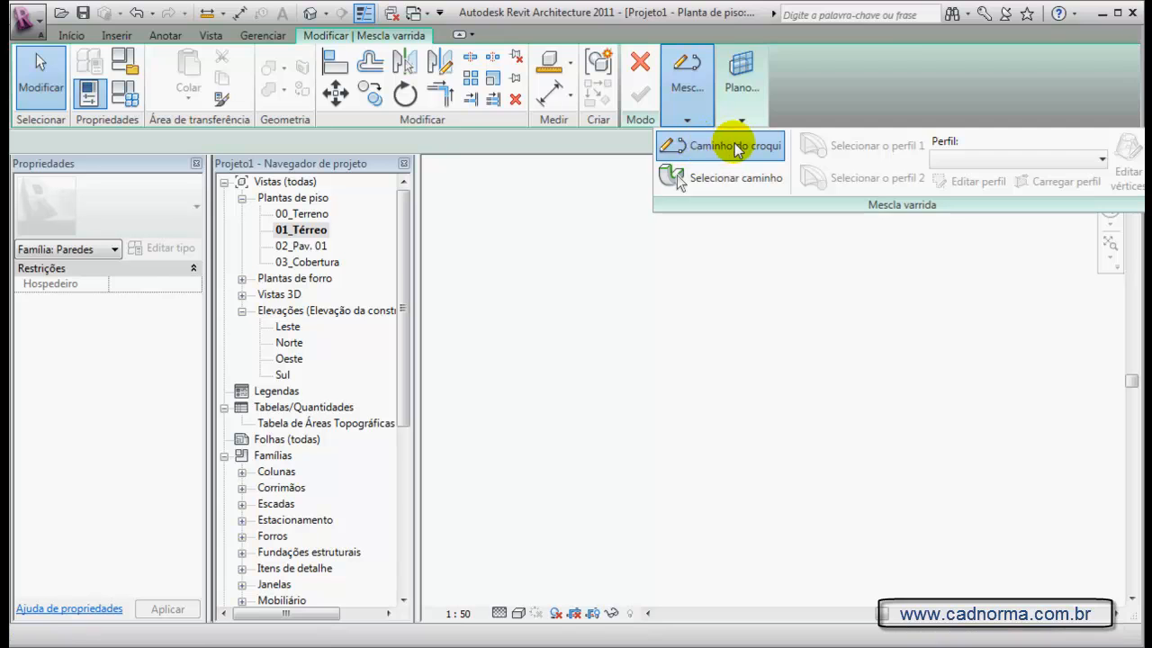
{"action": "left_click", "coordinate": [709, 58]}
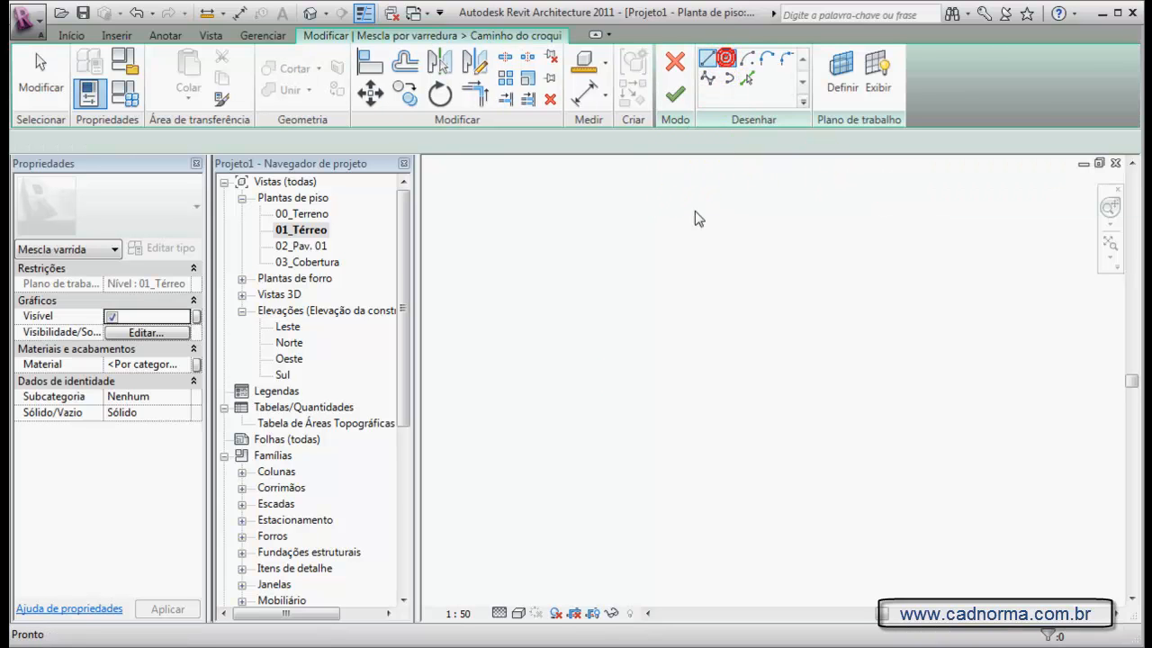
{"action": "left_click", "coordinate": [577, 461]}
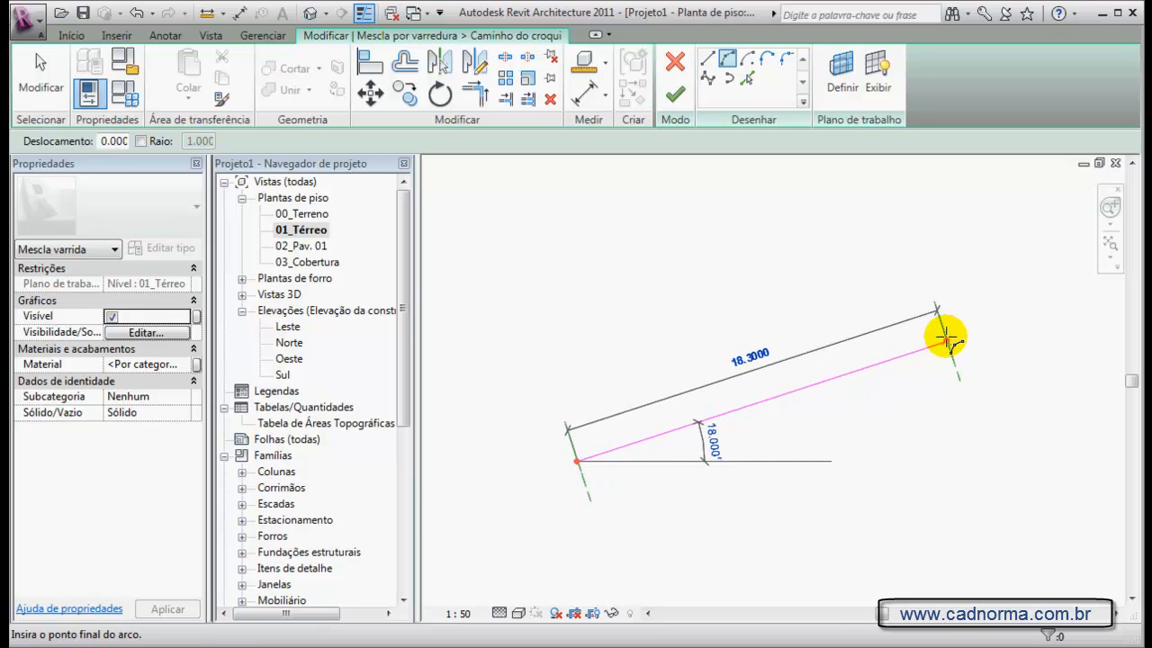
{"action": "left_click", "coordinate": [944, 336]}
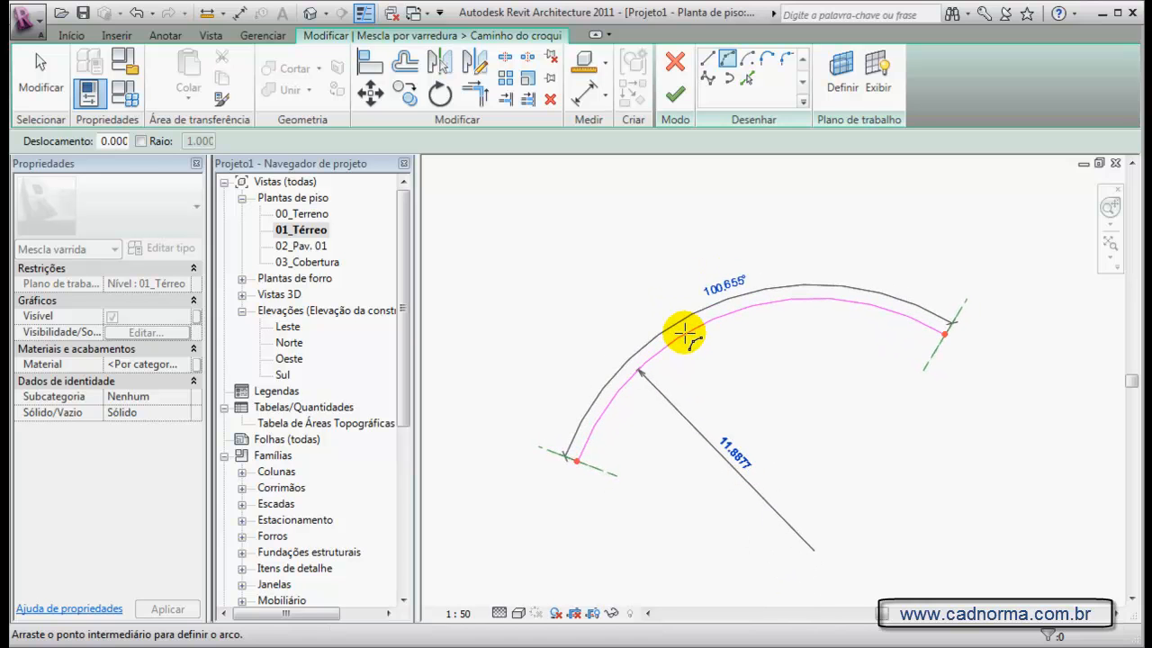
{"action": "left_click", "coordinate": [689, 330]}
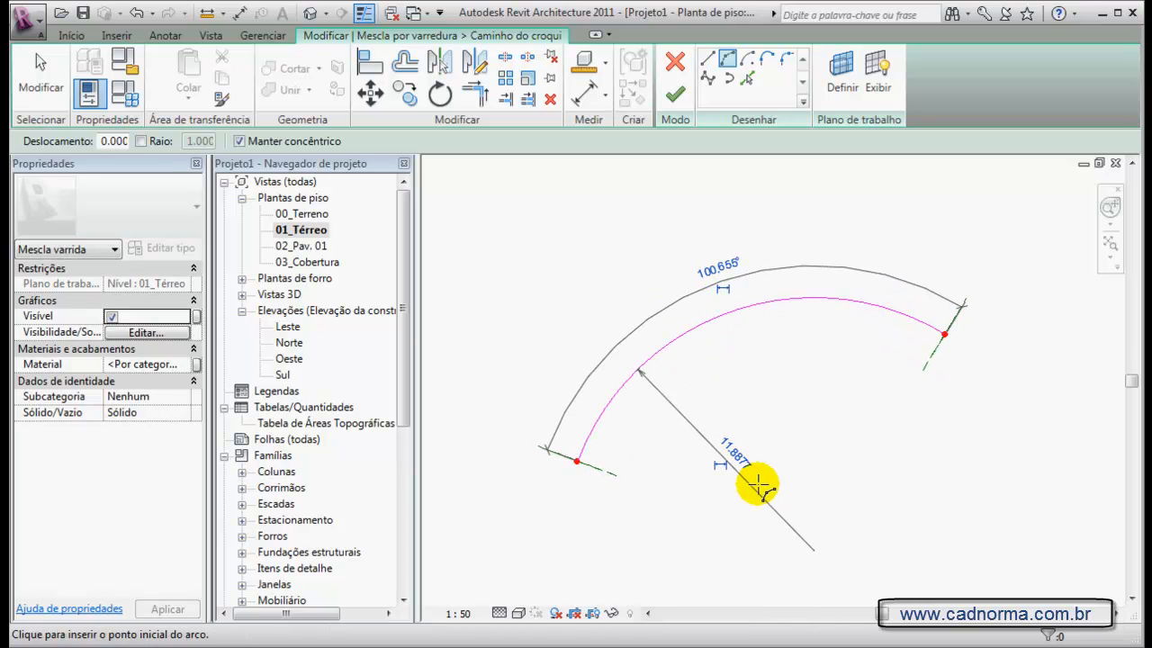
{"action": "left_click", "coordinate": [675, 95]}
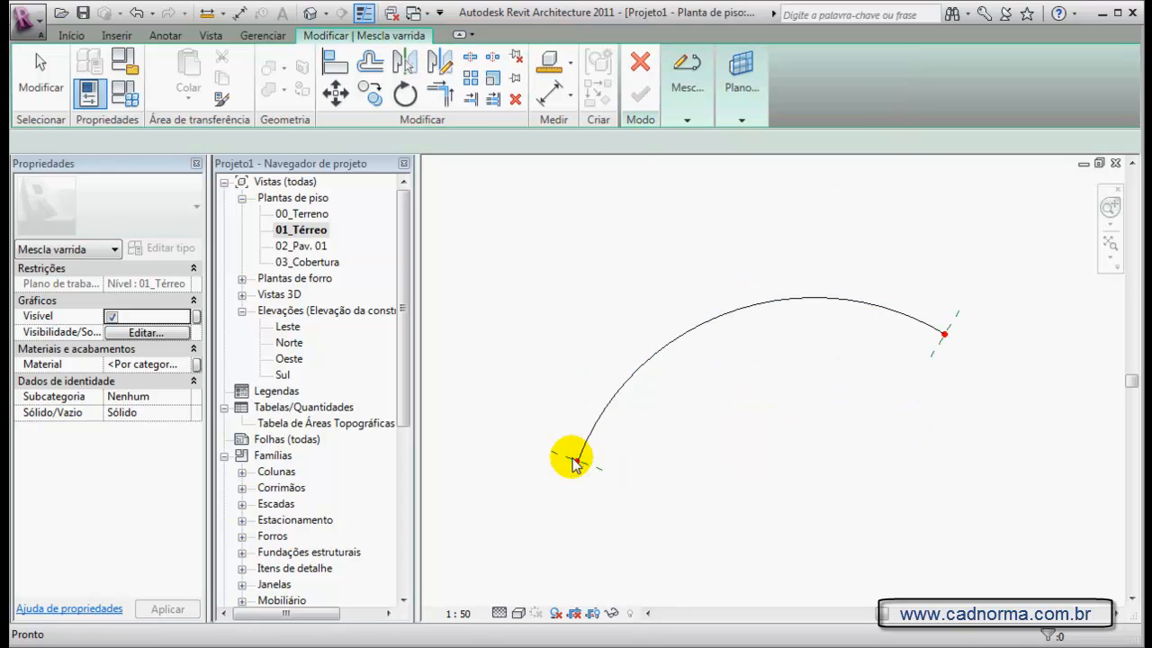
Select profile 1 of the swept blend, keep it as <Por Croqui>, and open its sketch in the Sul elevation.
{"action": "mouse_move", "coordinate": [683, 123]}
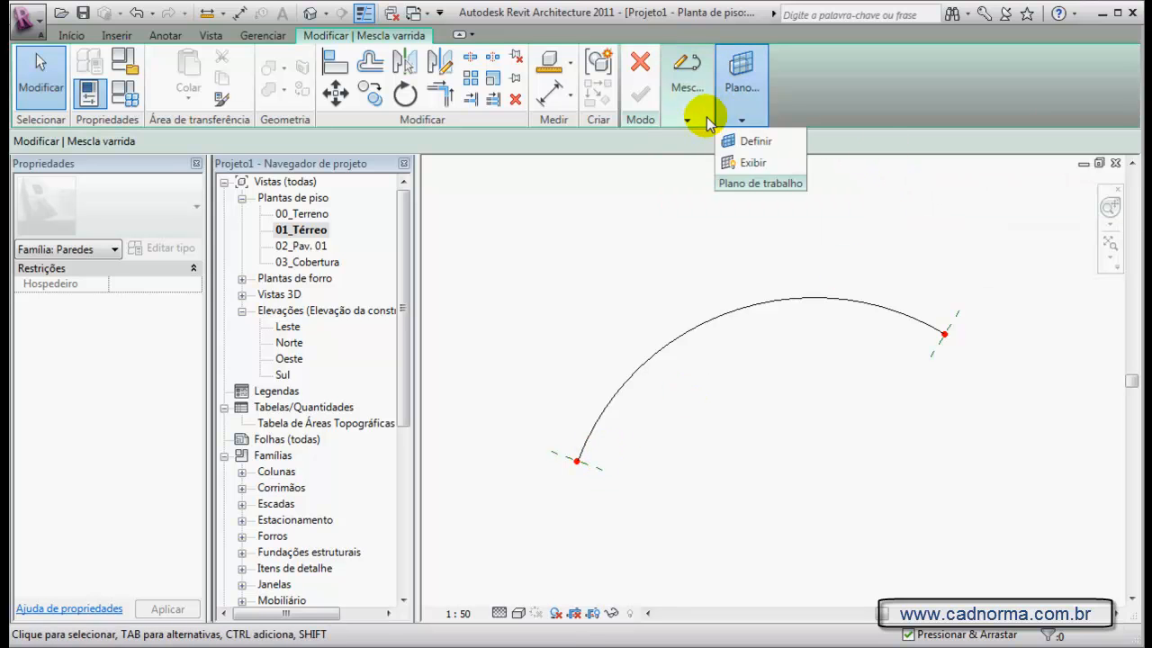
{"action": "left_click", "coordinate": [859, 149]}
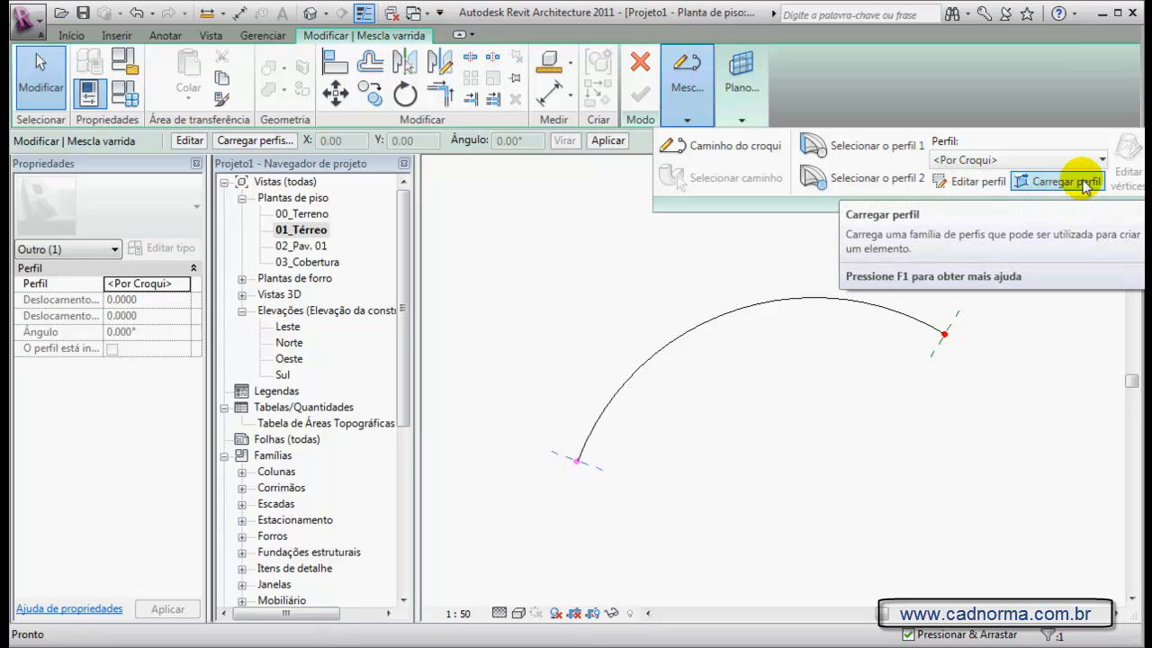
{"action": "left_click", "coordinate": [1102, 159]}
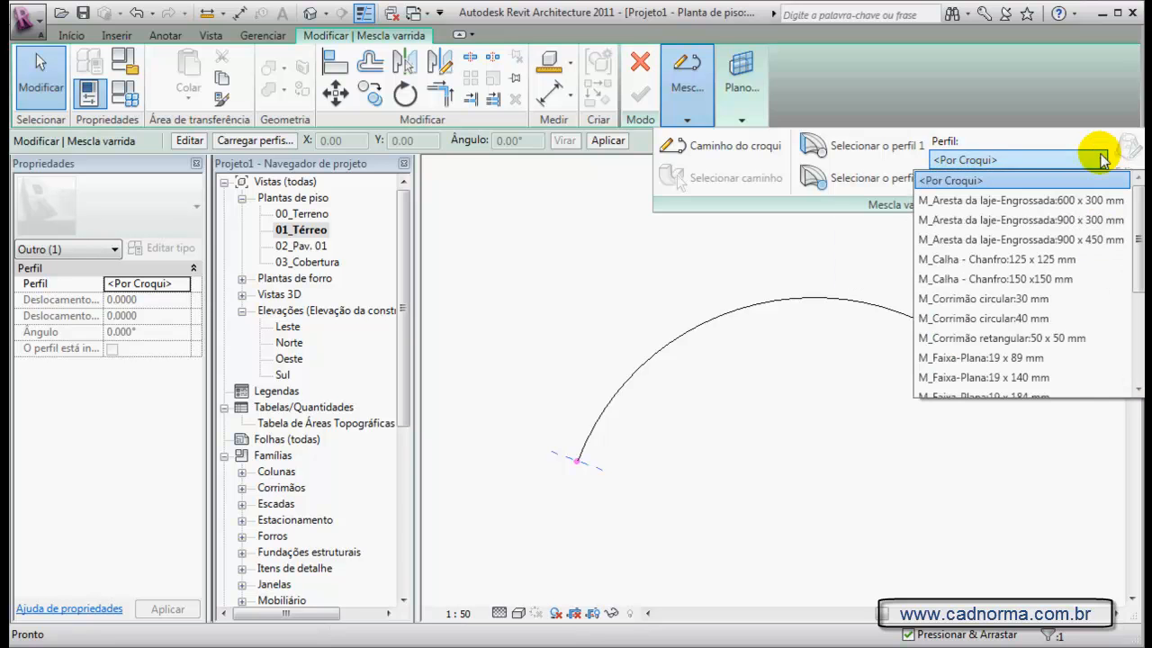
{"action": "left_click", "coordinate": [1103, 159]}
{"action": "left_click", "coordinate": [952, 182]}
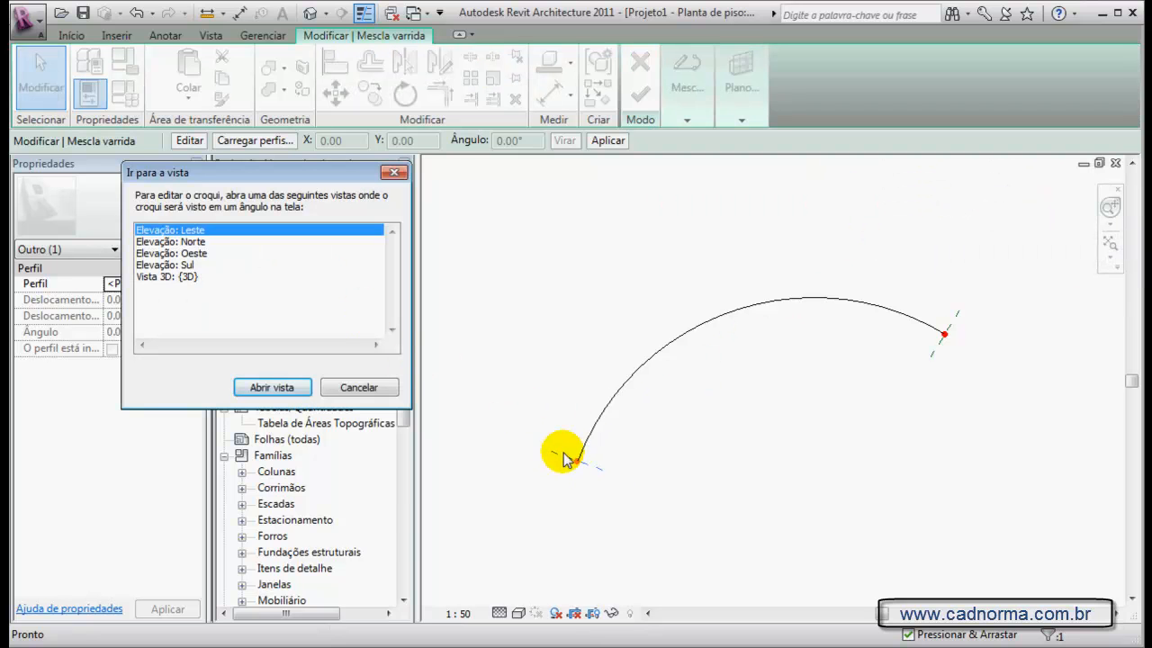
{"action": "left_click", "coordinate": [187, 265]}
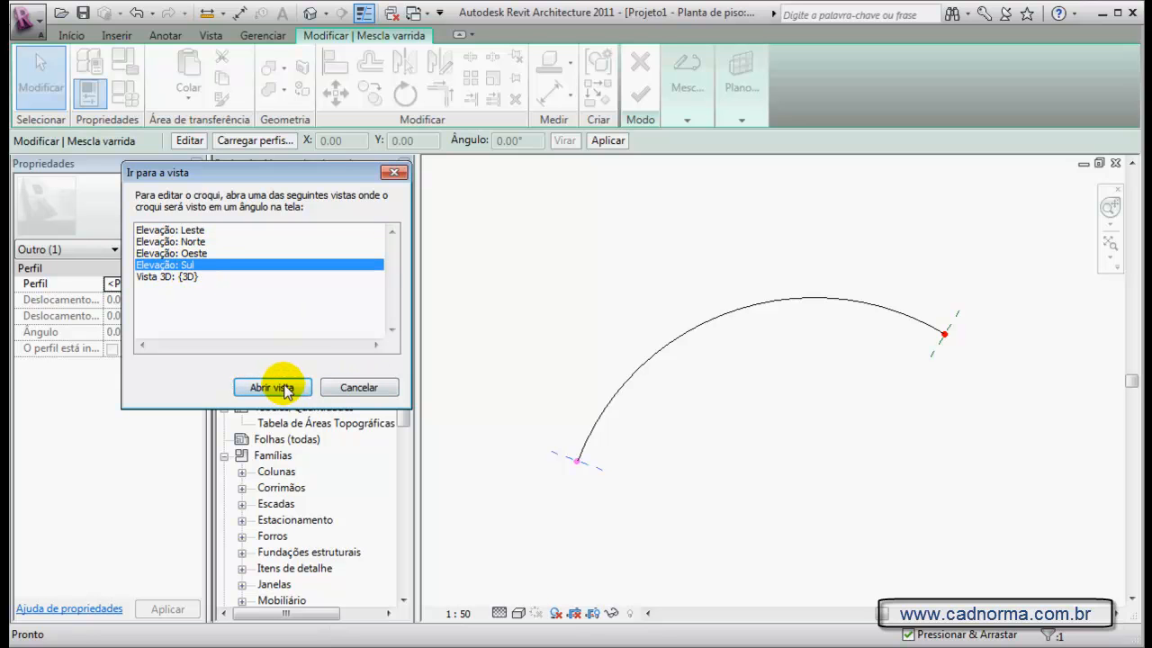
{"action": "left_click", "coordinate": [283, 387]}
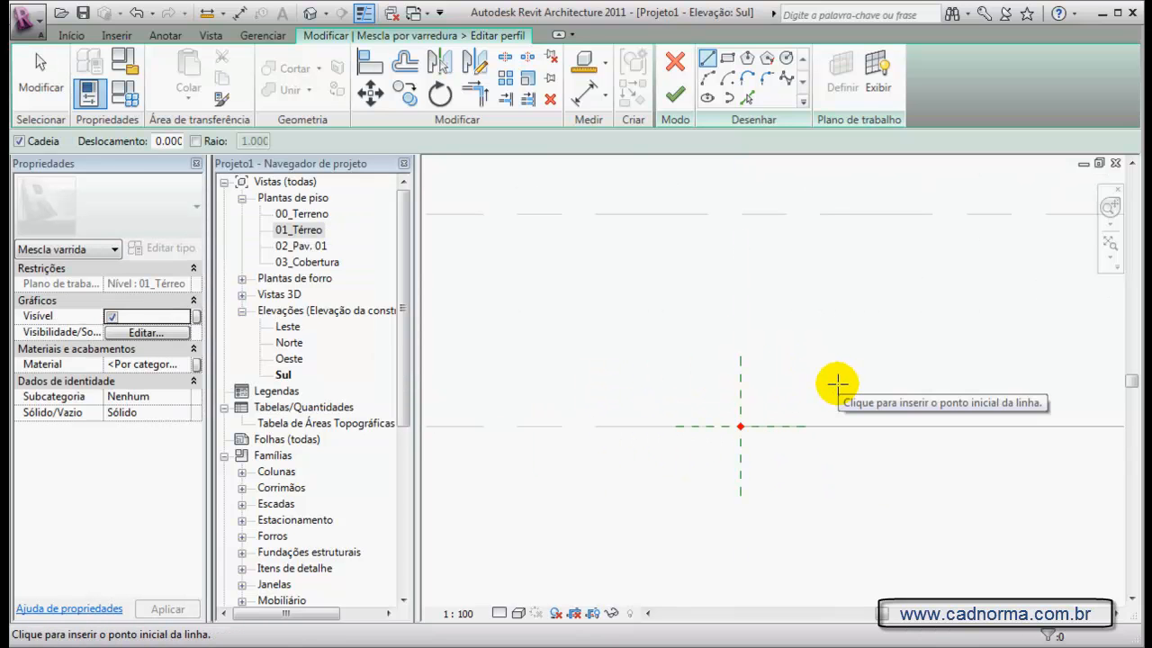
Sketch profile 1 as a closed trapezoid 3.0 high with a vertical side at the path start and a top about 0.45 wide, and finish it.
{"action": "middle_click_drag", "start_coordinate": [746, 352], "coordinate": [658, 363]}
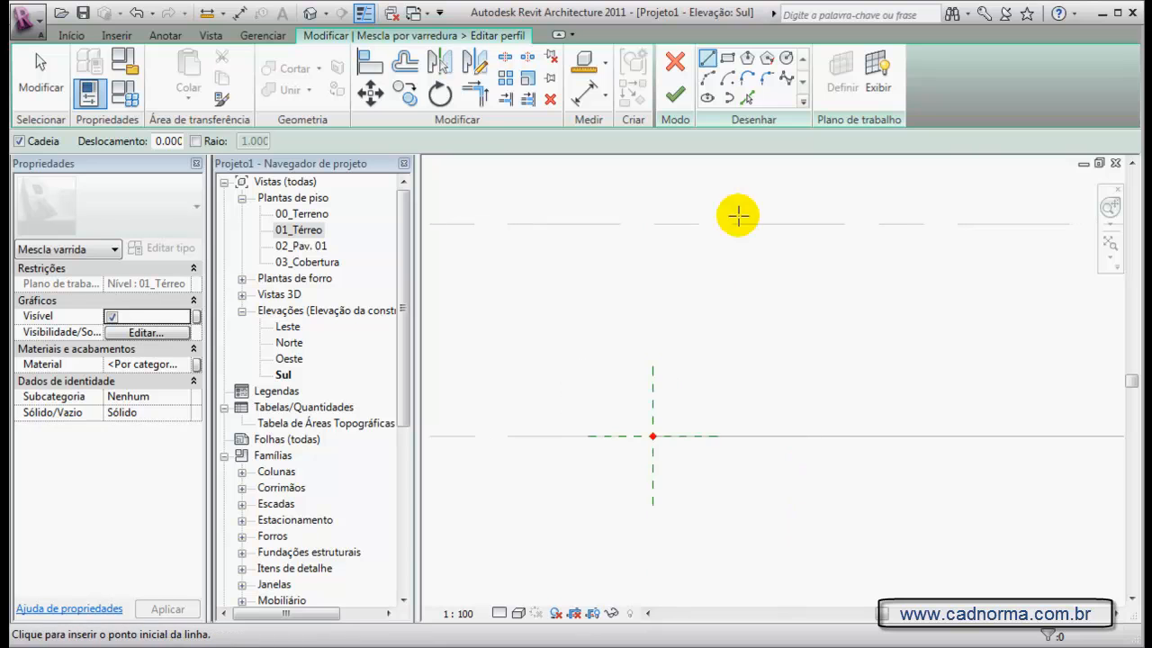
{"action": "scroll", "coordinate": [733, 249], "scroll_direction": "up", "scroll_amount": 1}
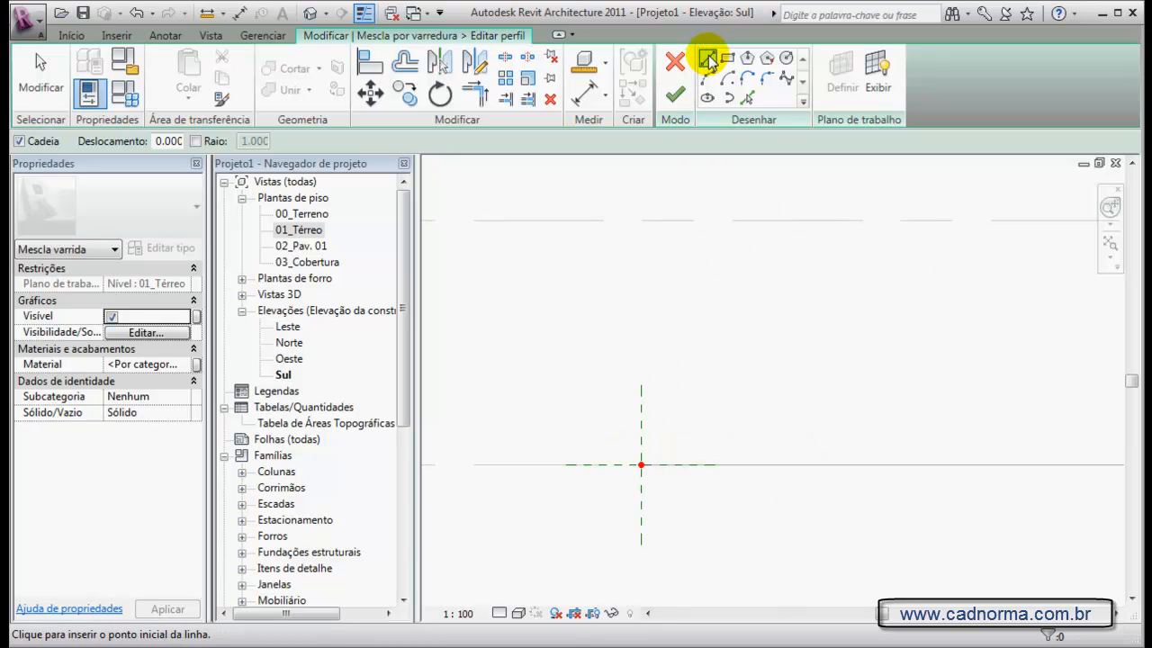
{"action": "left_click", "coordinate": [641, 465]}
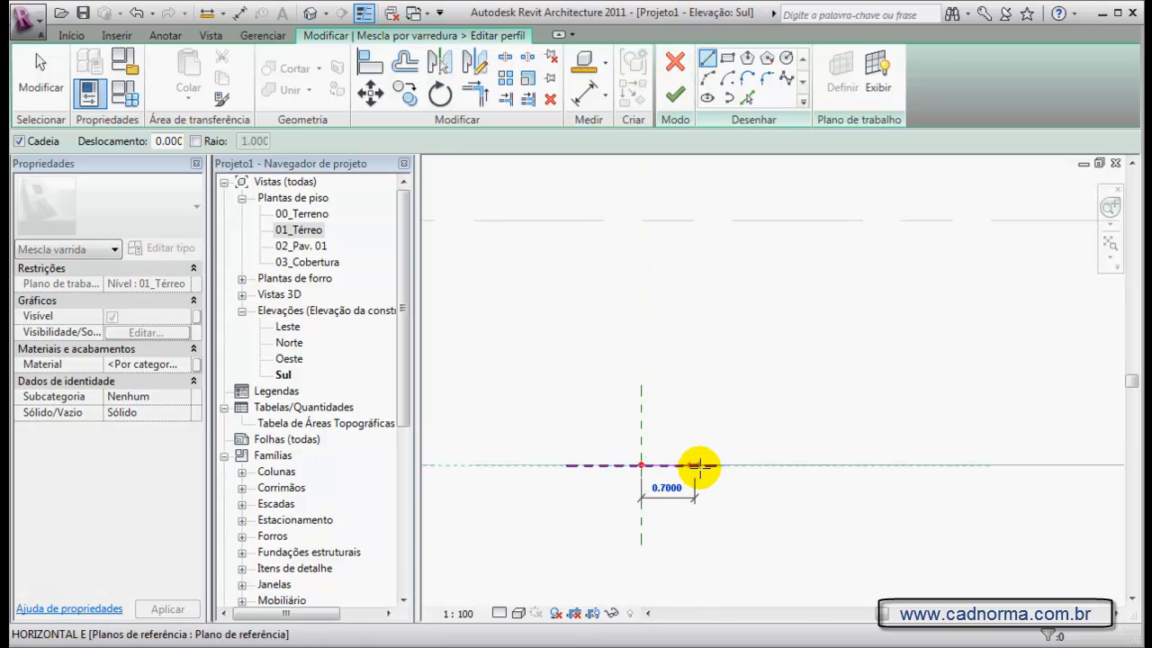
{"action": "left_click", "coordinate": [733, 464]}
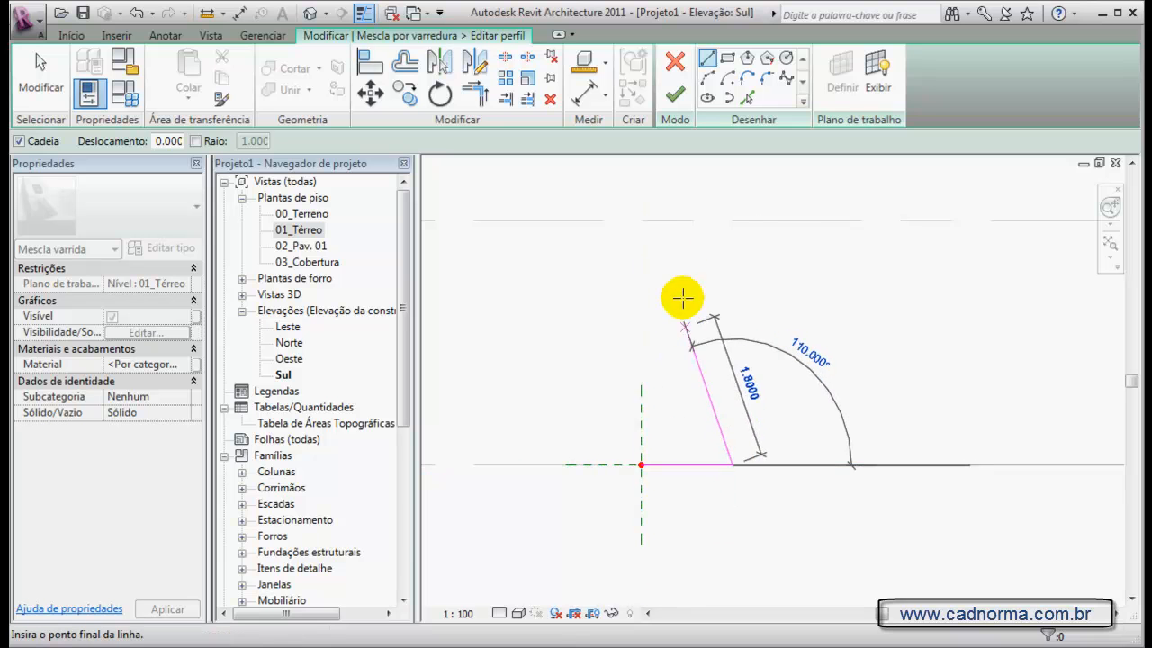
{"action": "left_click", "coordinate": [676, 221]}
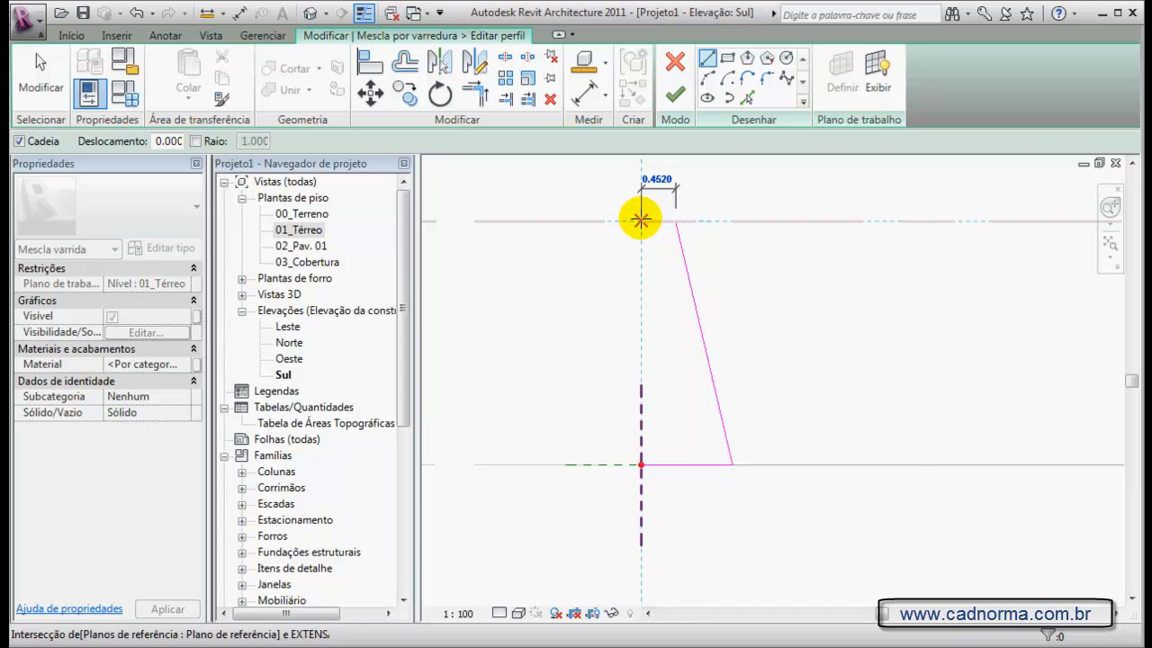
{"action": "left_click", "coordinate": [641, 220]}
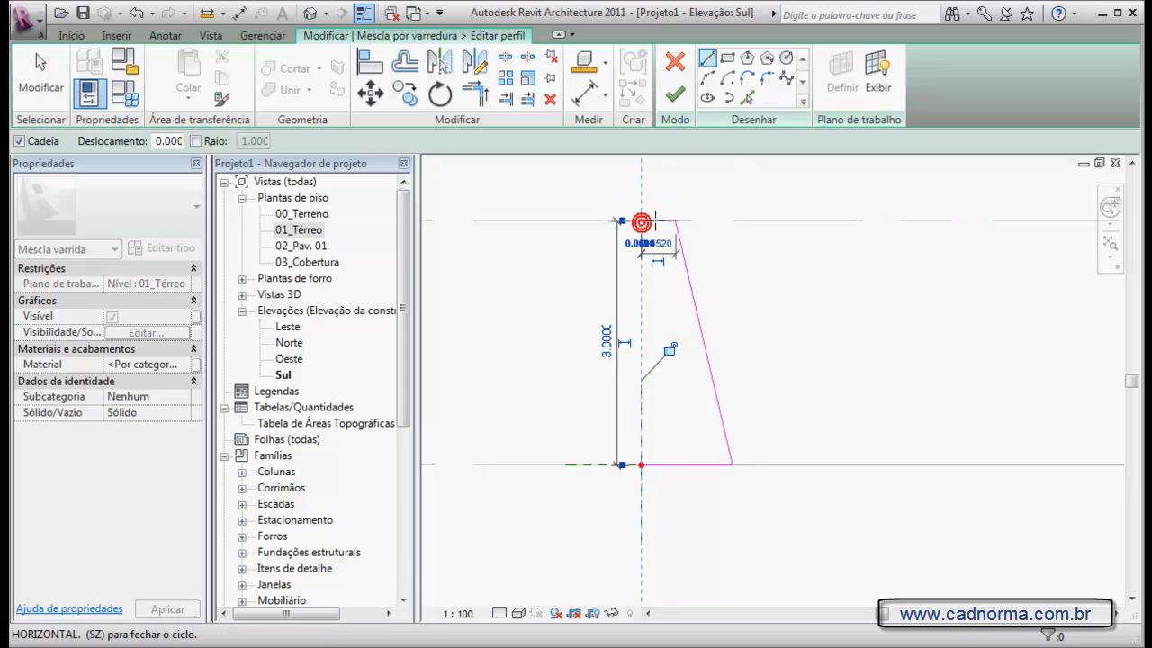
{"action": "left_click", "coordinate": [641, 464]}
{"action": "key", "text": "Escape"}
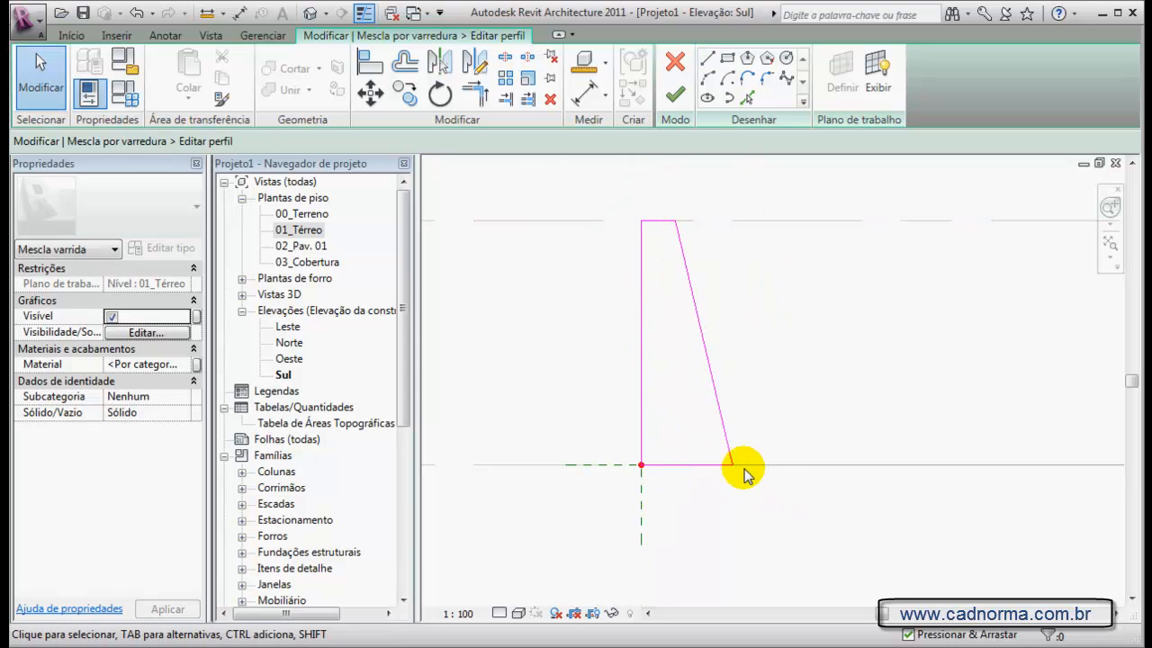
{"action": "left_click", "coordinate": [675, 95]}
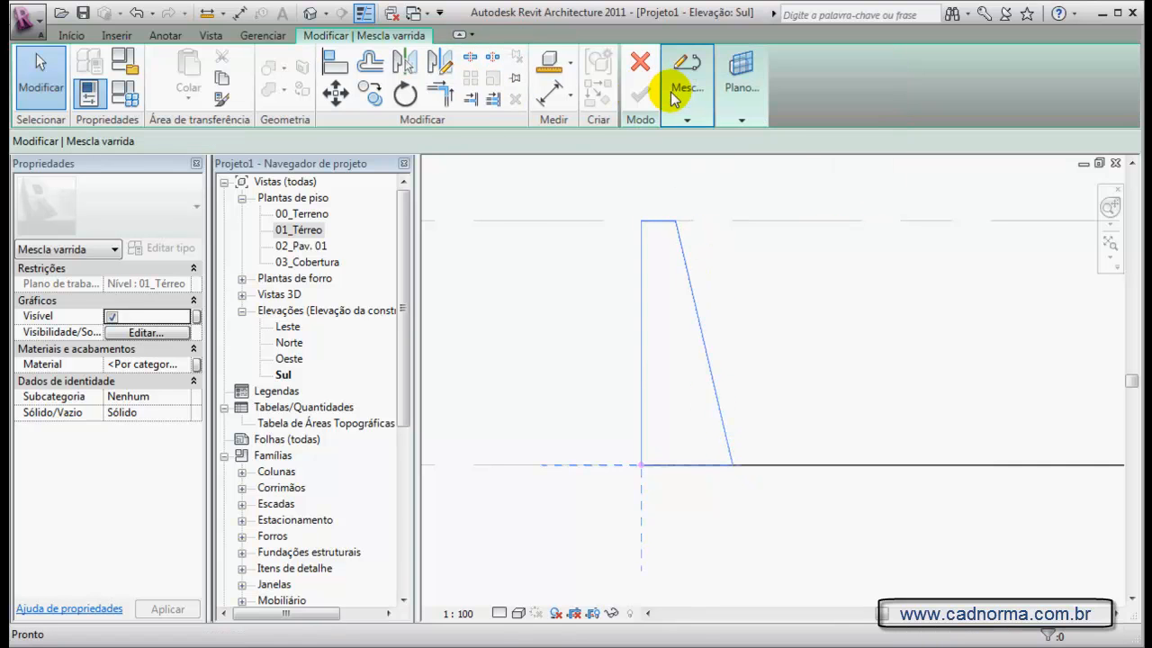
Select profile 2 of the swept blend in the 3D view and open its sketch in the Leste elevation.
{"action": "left_click", "coordinate": [310, 13]}
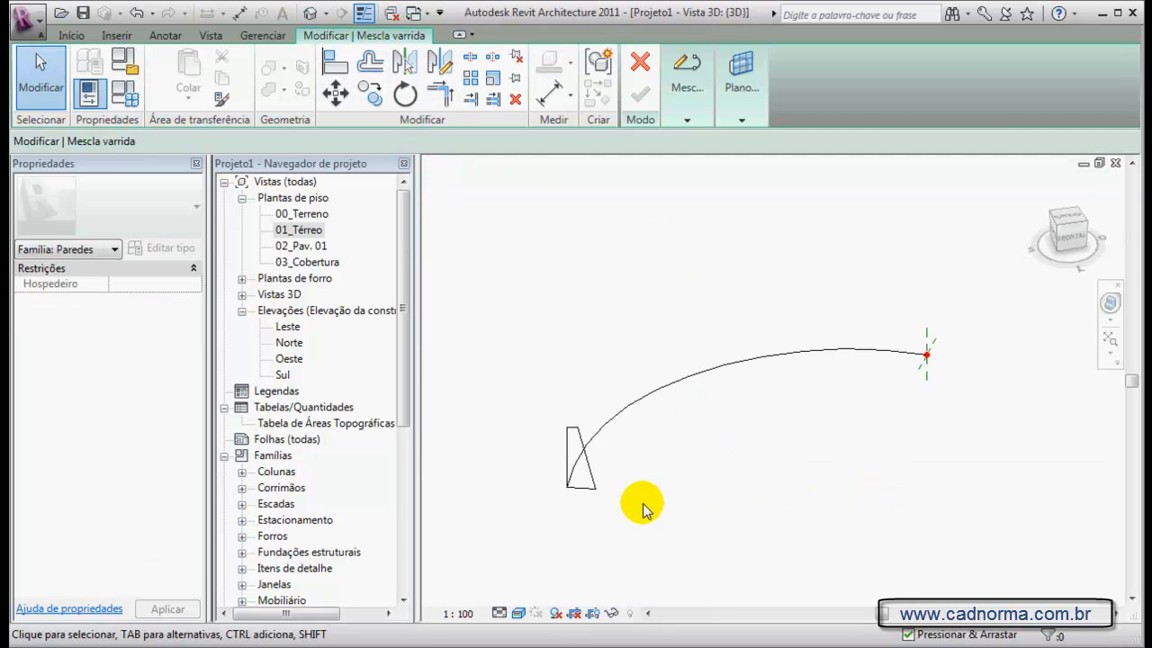
{"action": "middle_click_drag", "start_coordinate": [669, 468], "coordinate": [627, 418], "text": "shift"}
{"action": "left_click", "coordinate": [686, 121]}
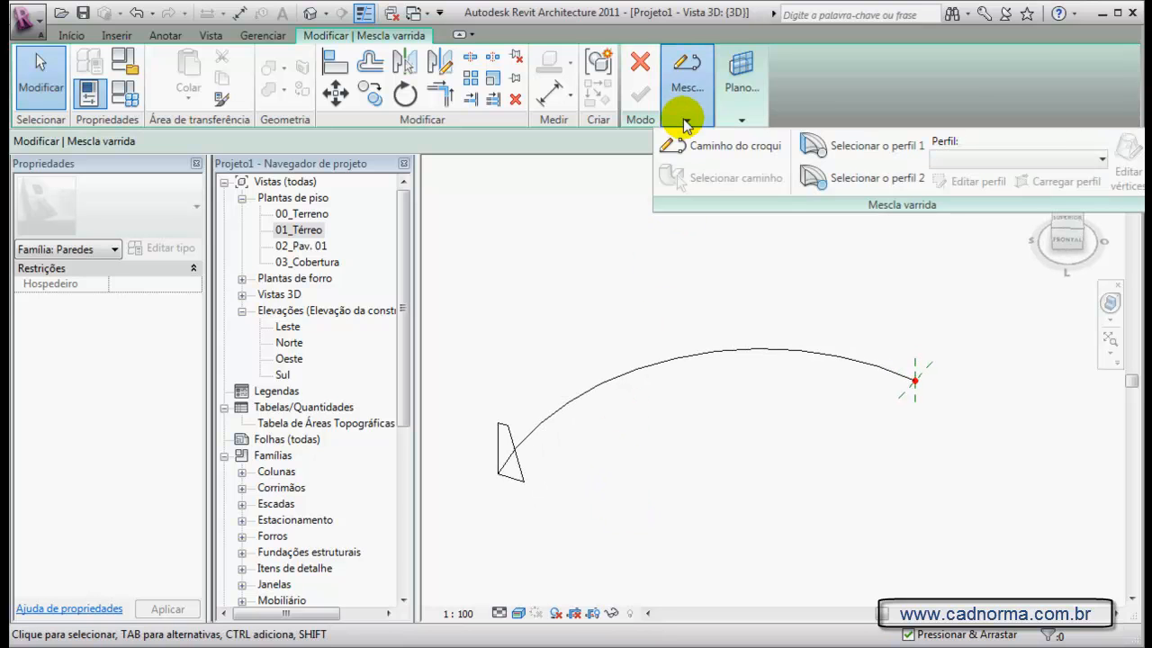
{"action": "left_click", "coordinate": [872, 179]}
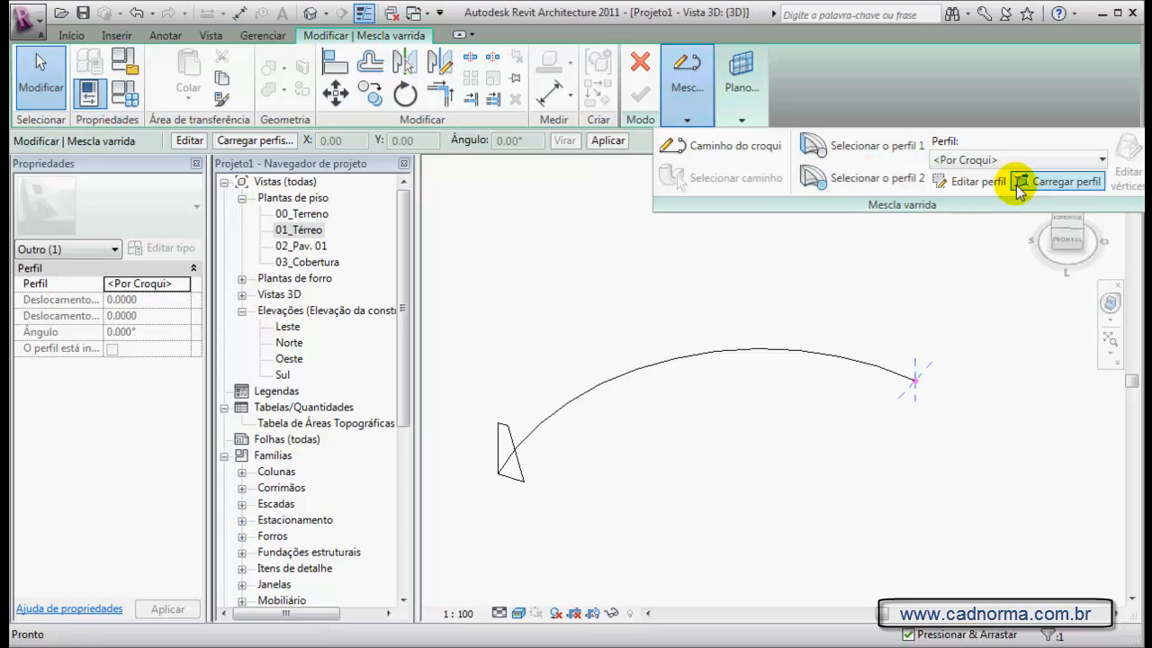
{"action": "left_click", "coordinate": [964, 181]}
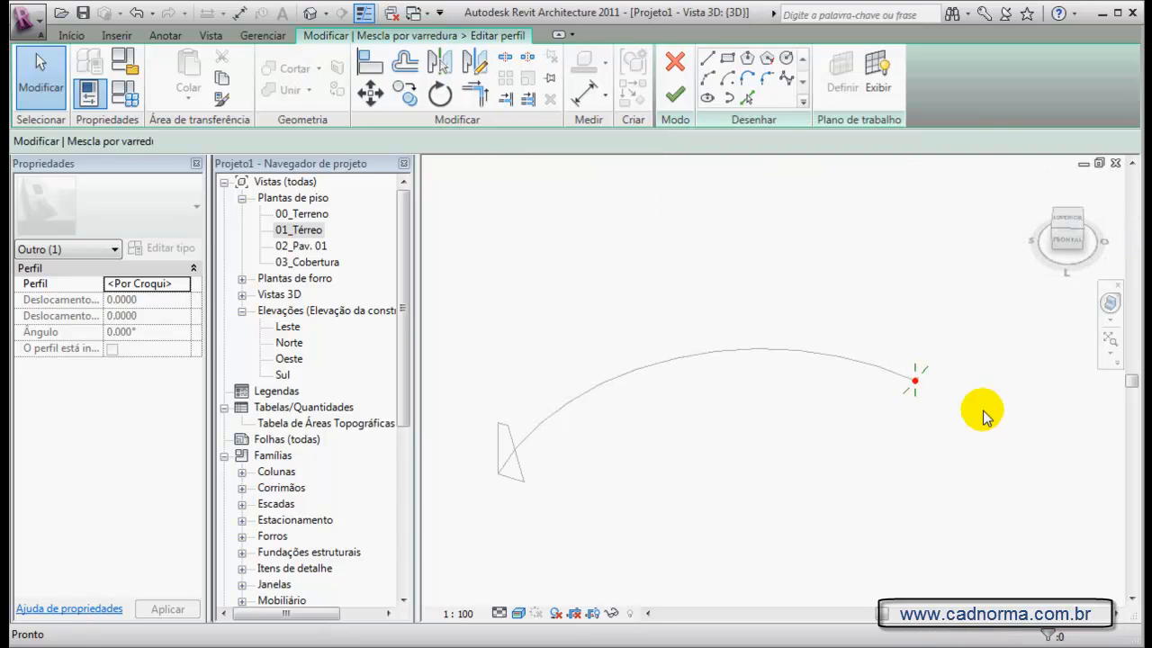
{"action": "scroll", "coordinate": [925, 385], "scroll_direction": "up", "scroll_amount": 2}
{"action": "middle_click_drag", "start_coordinate": [909, 423], "coordinate": [833, 446], "text": "shift"}
{"action": "scroll", "coordinate": [864, 419], "scroll_direction": "up", "scroll_amount": 2}
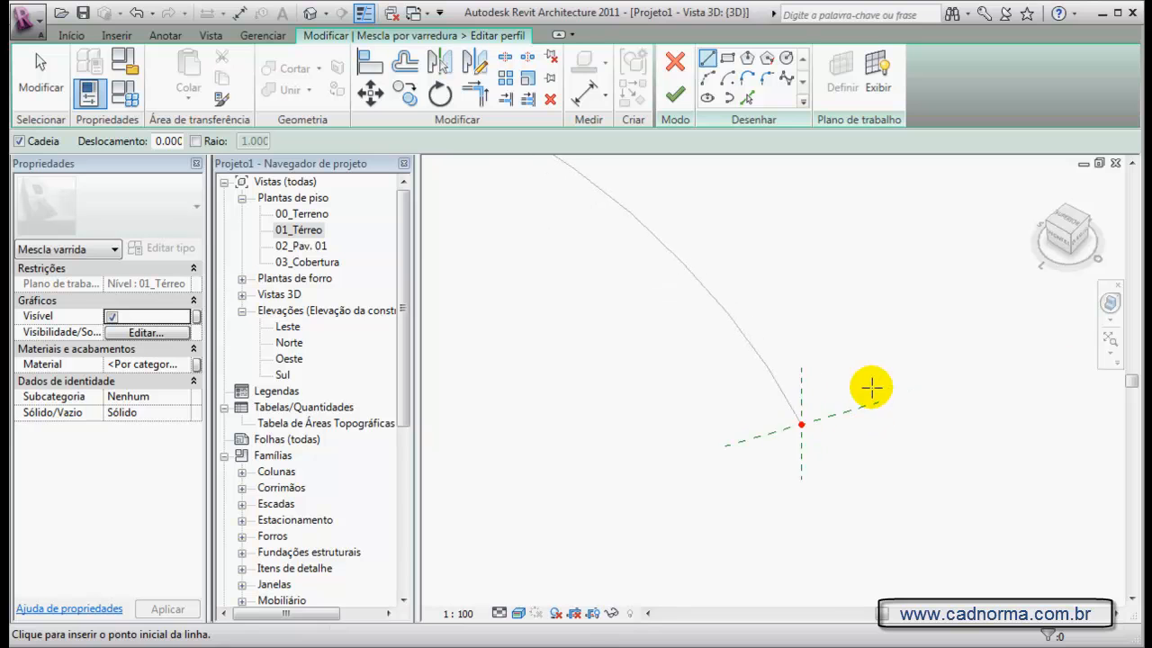
{"action": "middle_click_drag", "start_coordinate": [818, 399], "coordinate": [796, 380], "text": "shift"}
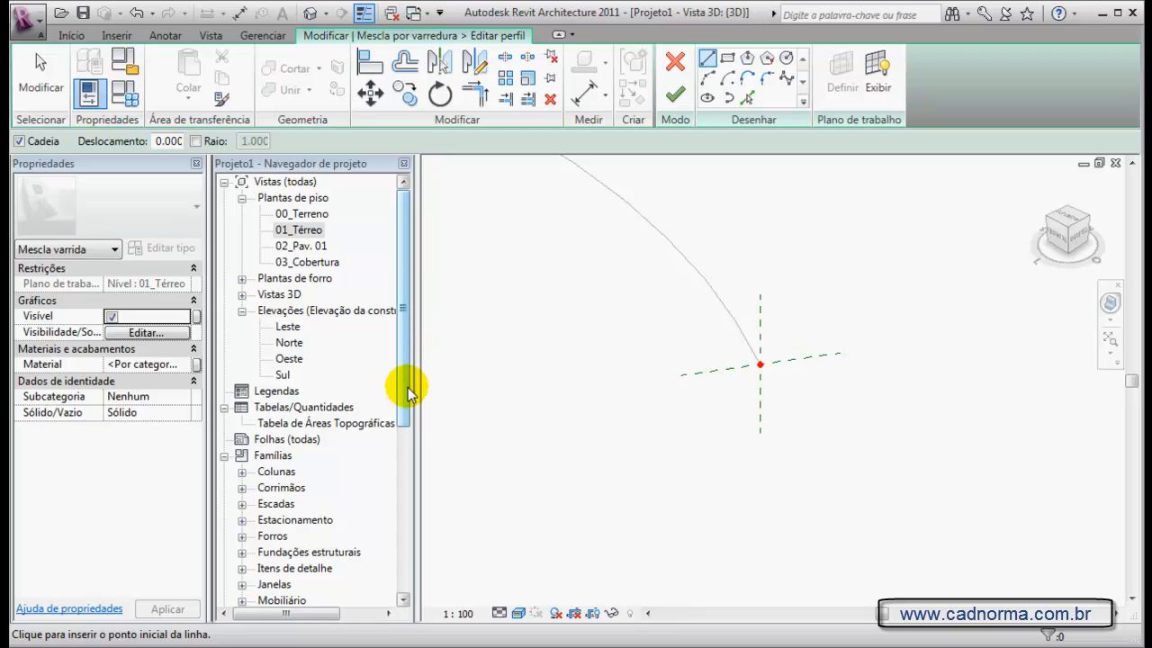
{"action": "double_click", "coordinate": [288, 327]}
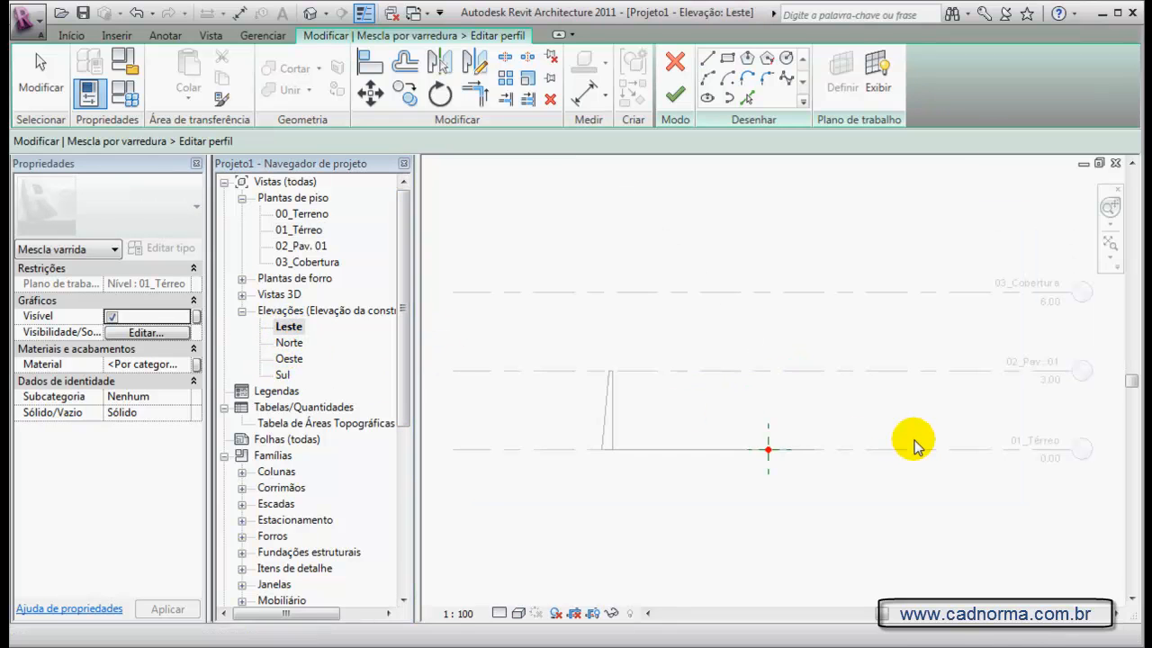
{"action": "scroll", "coordinate": [812, 450], "scroll_direction": "up", "scroll_amount": 3}
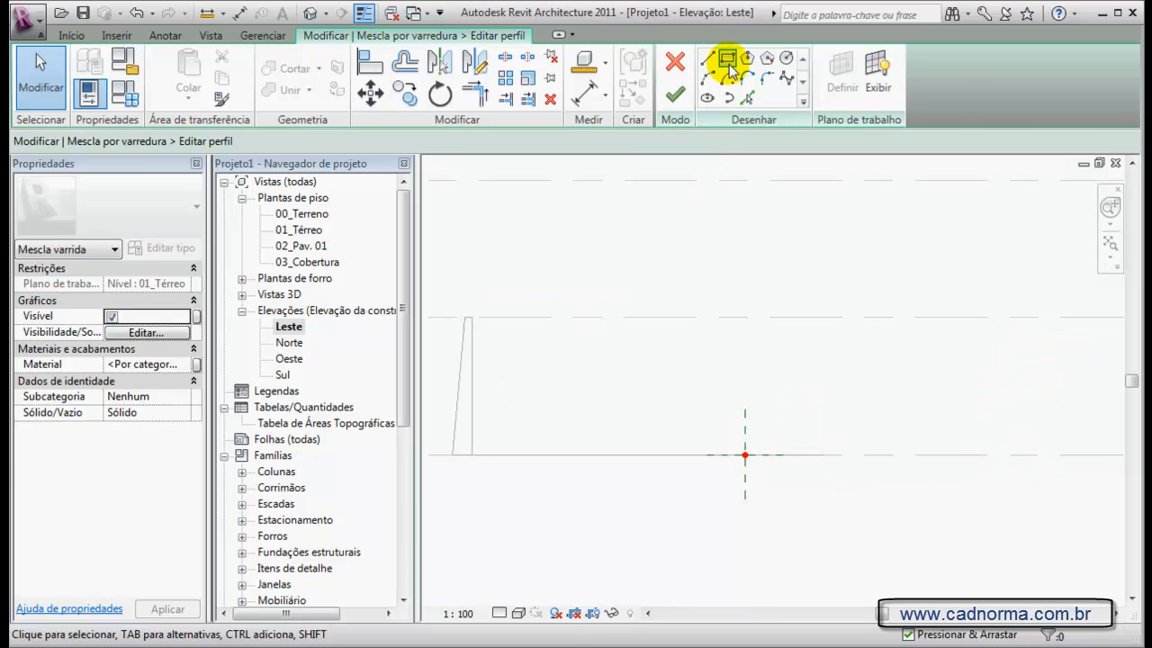
Examine profile 1, the arc path and the profile 2 reference point in the 3D view.
{"action": "left_click", "coordinate": [855, 382]}
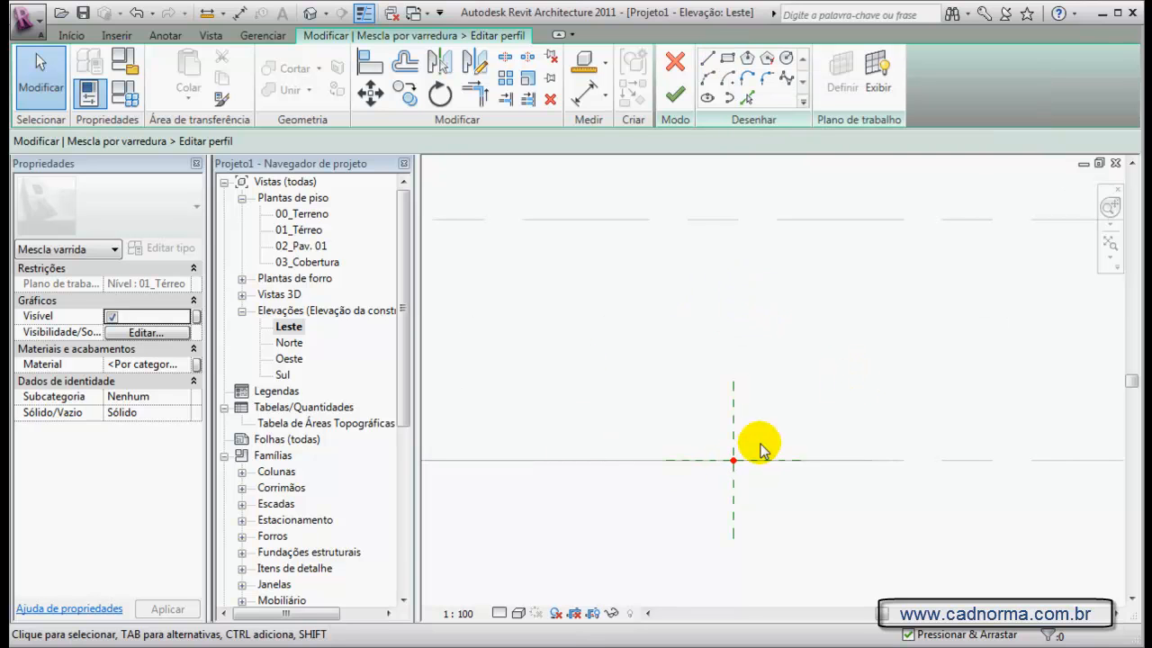
{"action": "left_click", "coordinate": [309, 13]}
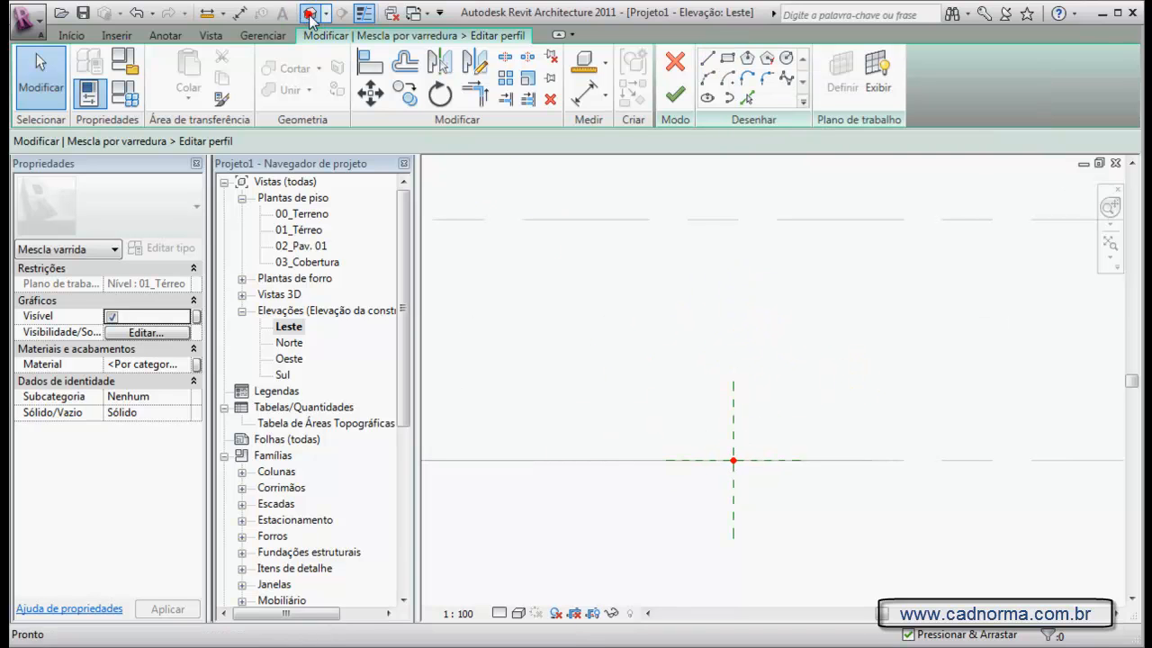
{"action": "middle_click_drag", "start_coordinate": [626, 393], "coordinate": [725, 416]}
{"action": "scroll", "coordinate": [575, 359], "scroll_direction": "up", "scroll_amount": 2}
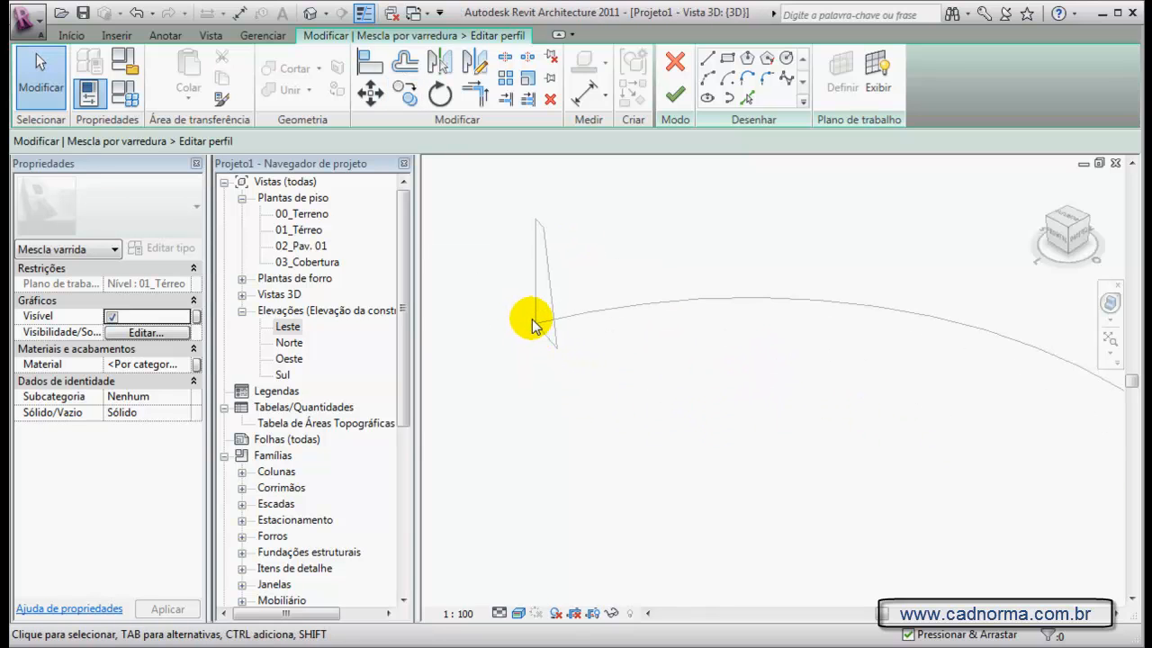
{"action": "scroll", "coordinate": [651, 368], "scroll_direction": "down", "scroll_amount": 2}
{"action": "middle_click_drag", "start_coordinate": [771, 391], "coordinate": [681, 354]}
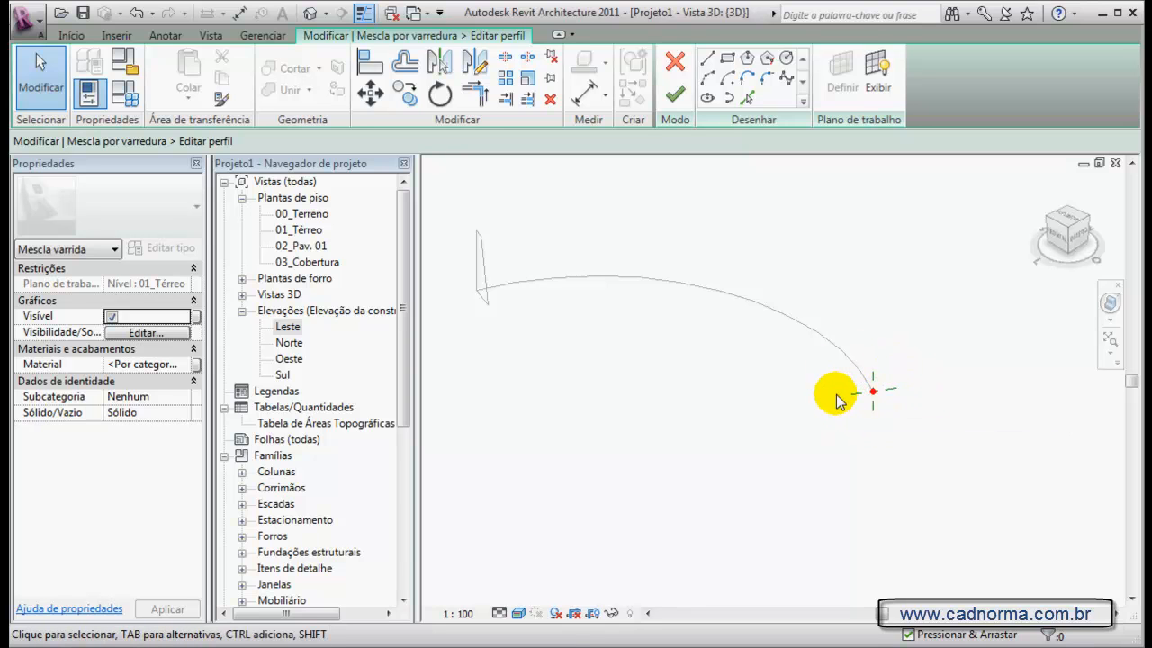
{"action": "scroll", "coordinate": [835, 400], "scroll_direction": "up", "scroll_amount": 1}
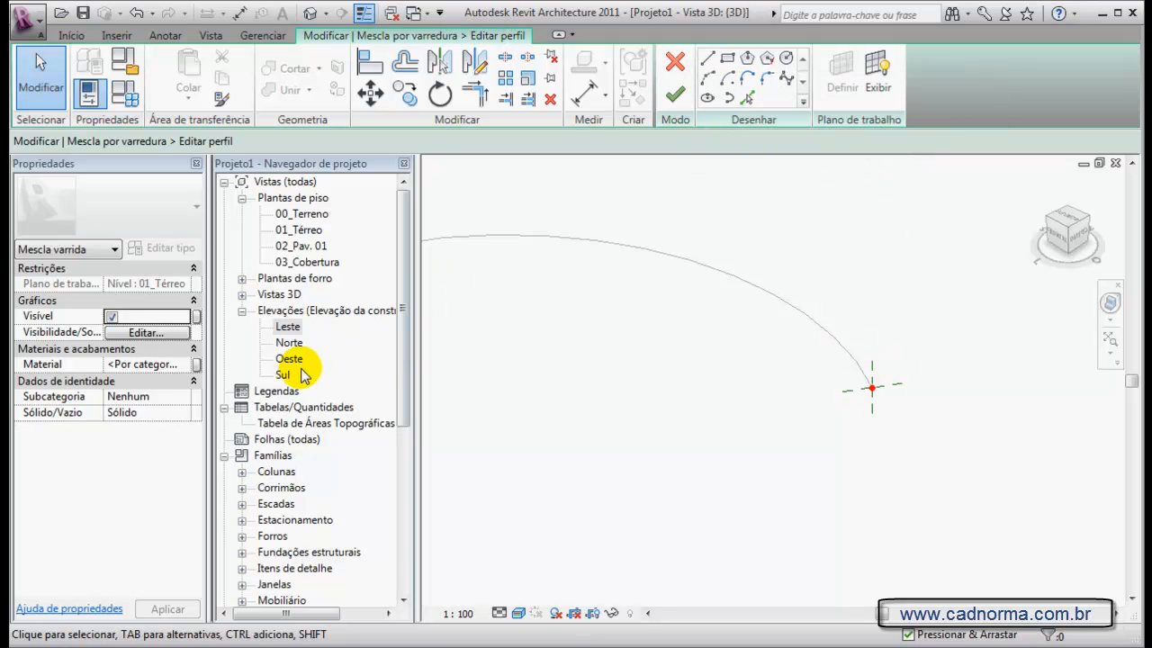
Sketch profile 2's short horizontal base line along level 01_Térreo in the Leste elevation, starting at the path end and running toward profile 1.
{"action": "double_click", "coordinate": [288, 326]}
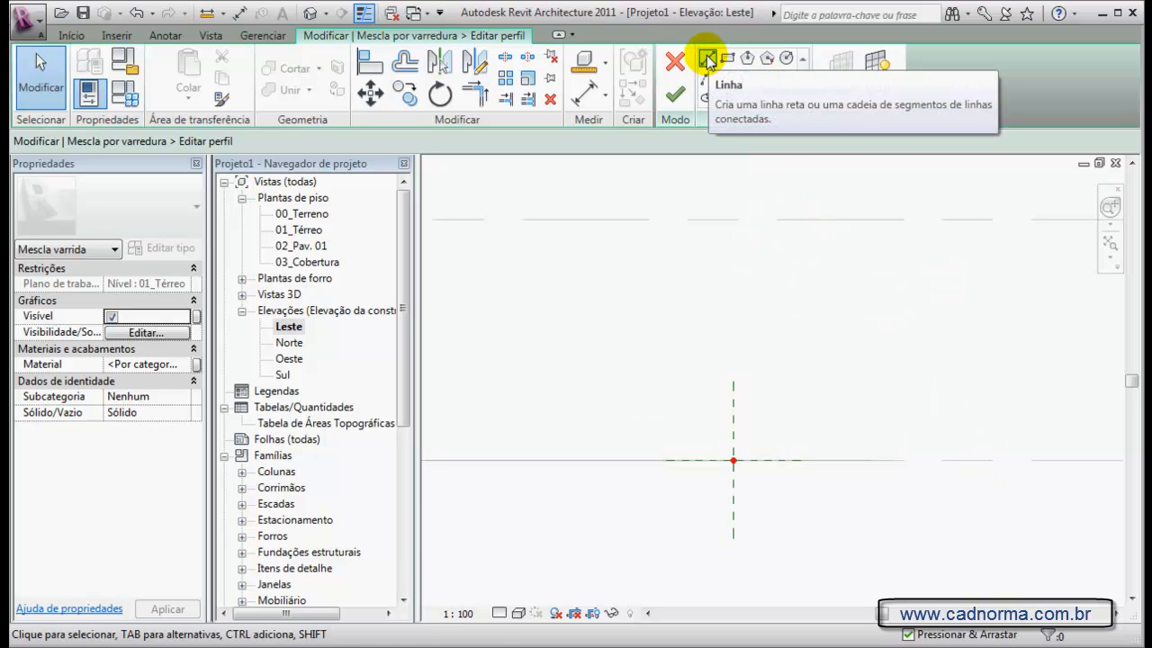
{"action": "left_click", "coordinate": [708, 60]}
{"action": "left_click", "coordinate": [732, 460]}
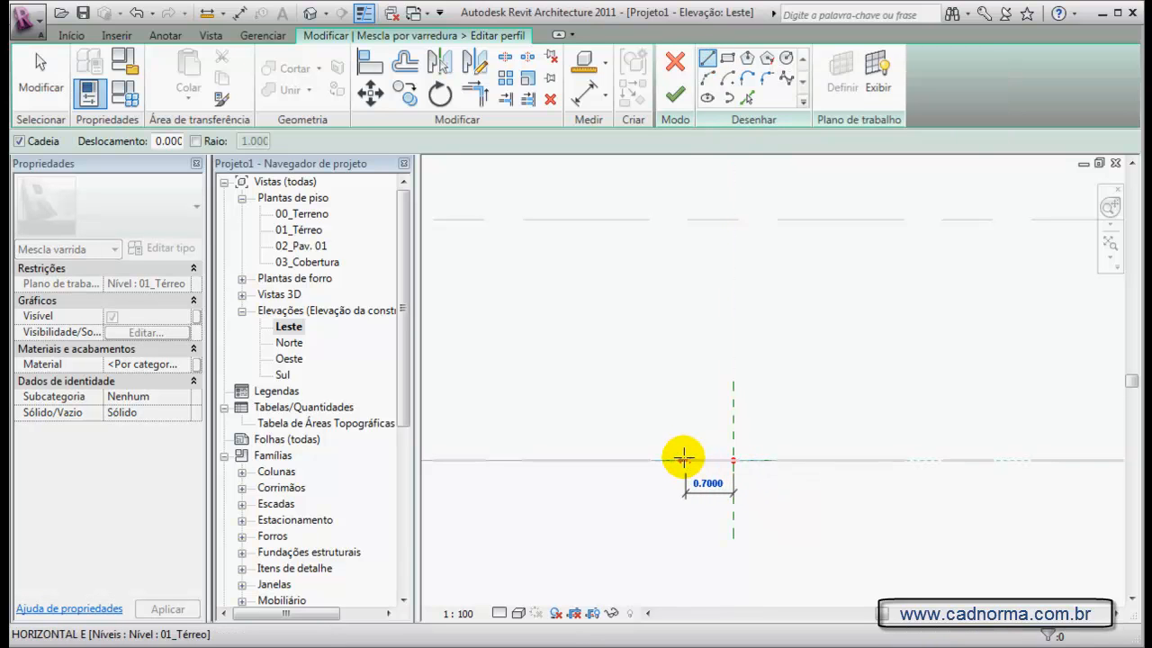
{"action": "left_click", "coordinate": [698, 460]}
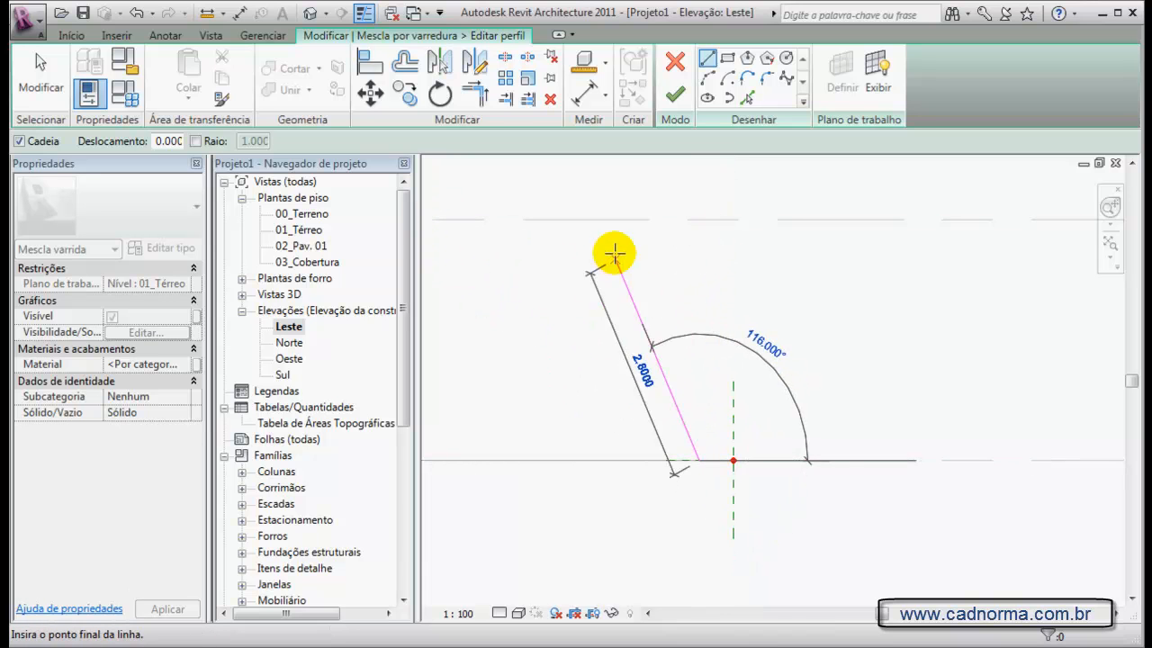
{"action": "key", "text": "Escape"}
Close profile 2 with a vertical line 3.0 high from the path end, a 0.25 top line and a sloped side, and finish the profile.
{"action": "left_click", "coordinate": [733, 461]}
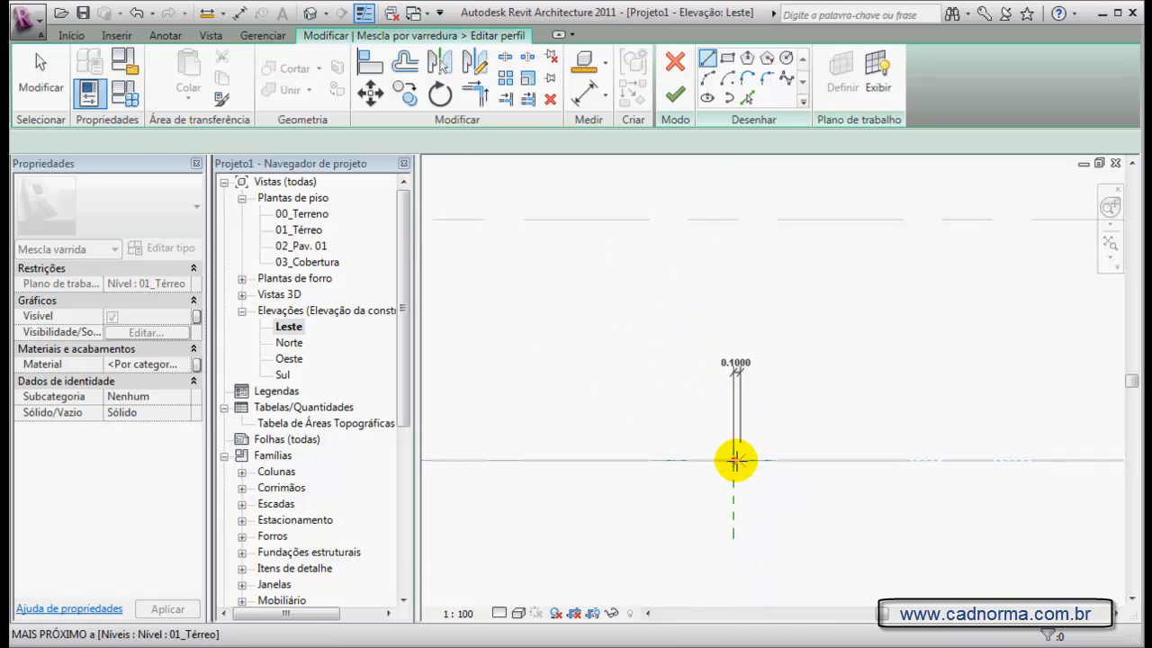
{"action": "left_click", "coordinate": [732, 221]}
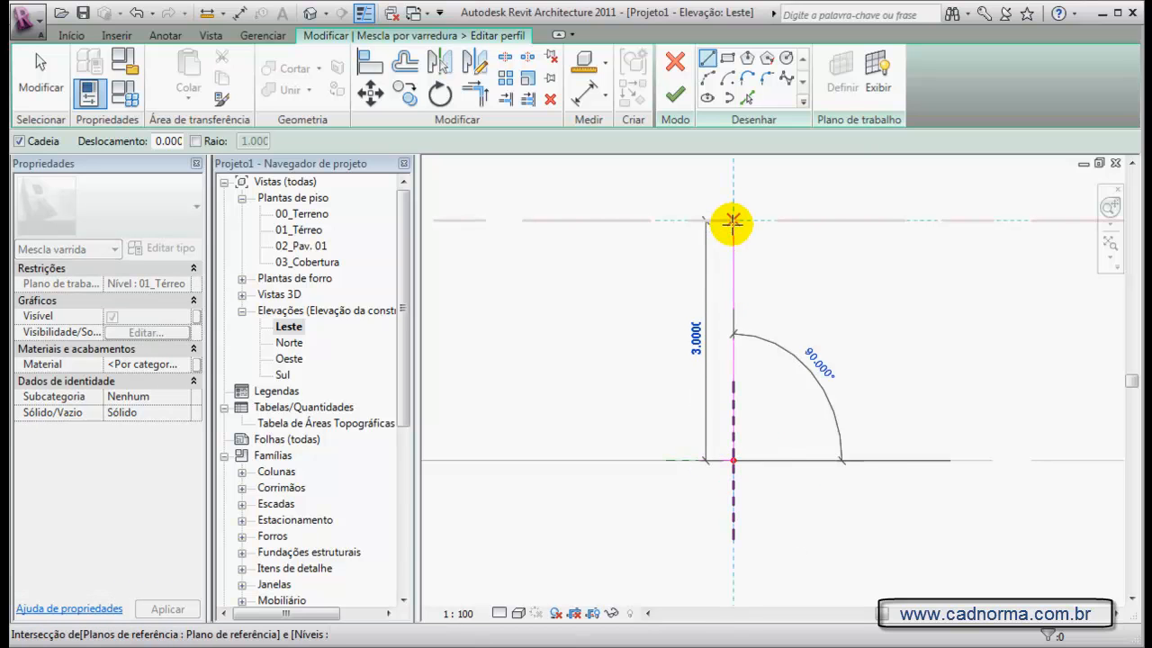
{"action": "left_click", "coordinate": [732, 222]}
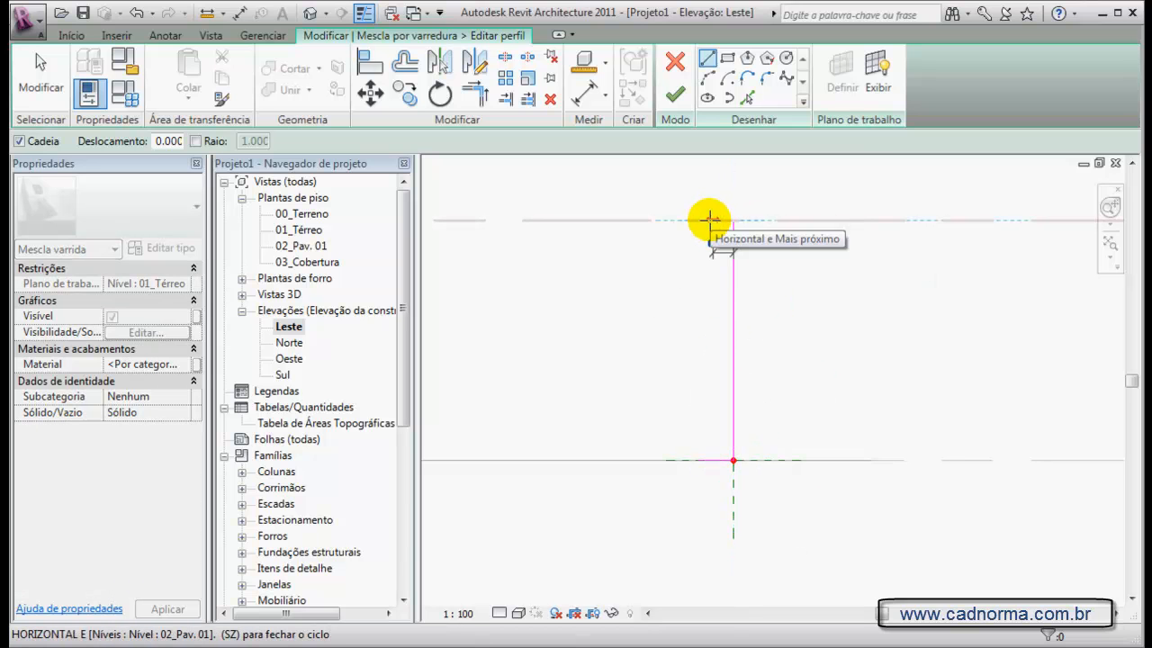
{"action": "type", "text": "."}
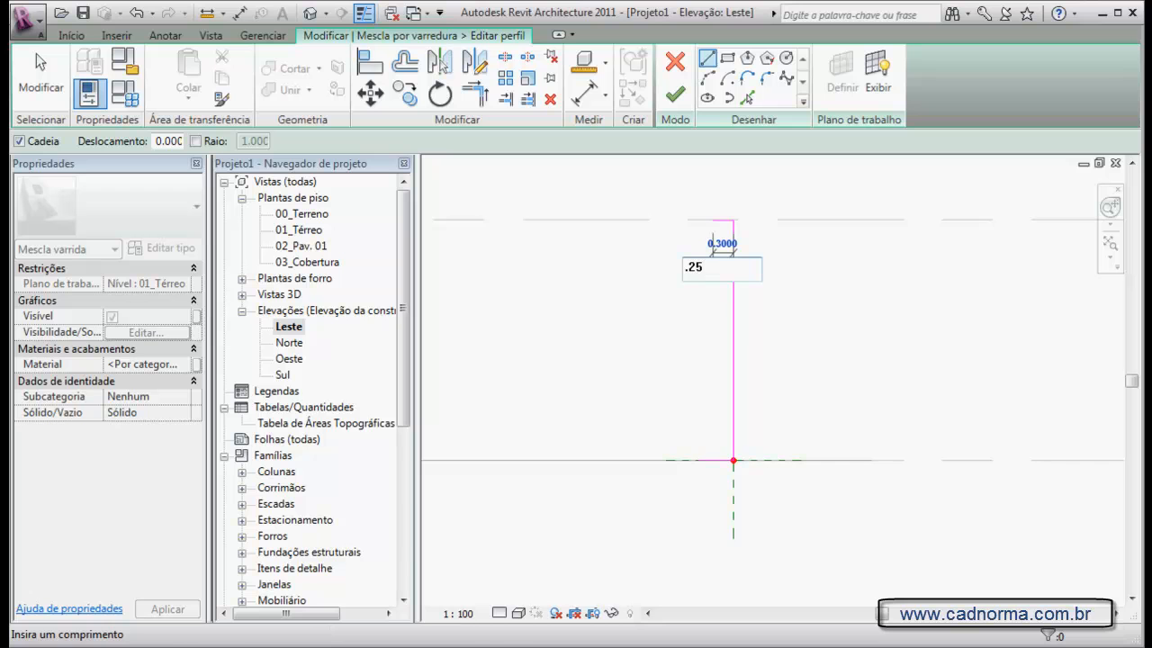
{"action": "type", "text": "25"}
{"action": "key", "text": "Return"}
{"action": "left_click", "coordinate": [698, 460]}
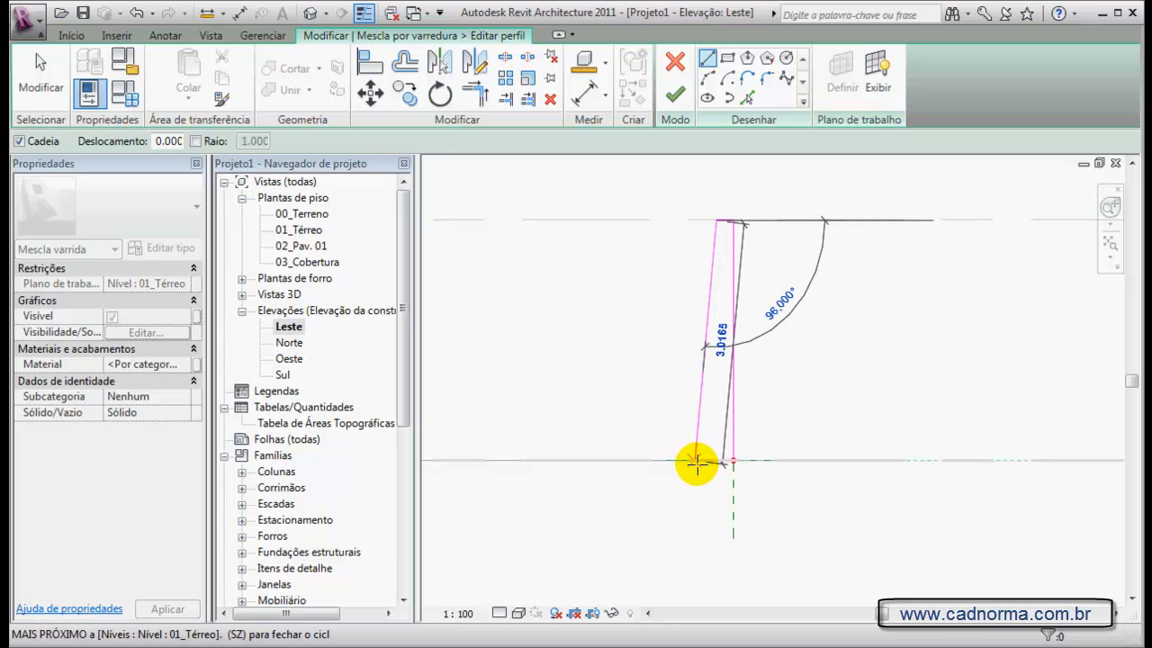
{"action": "left_click", "coordinate": [697, 462]}
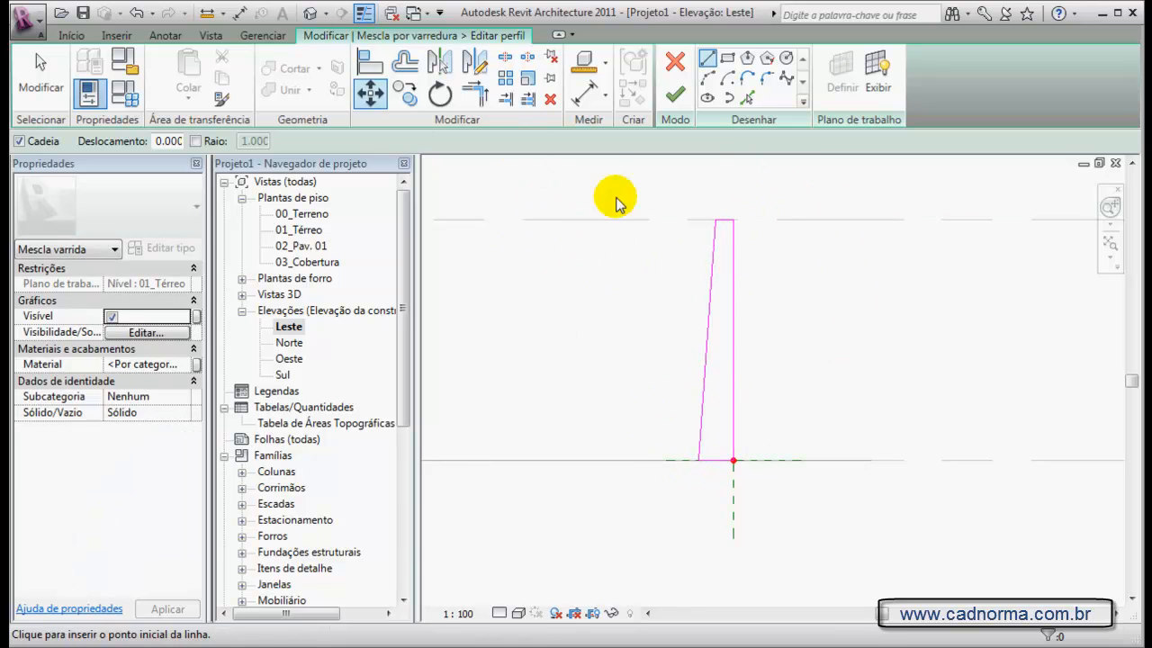
{"action": "left_click", "coordinate": [675, 92]}
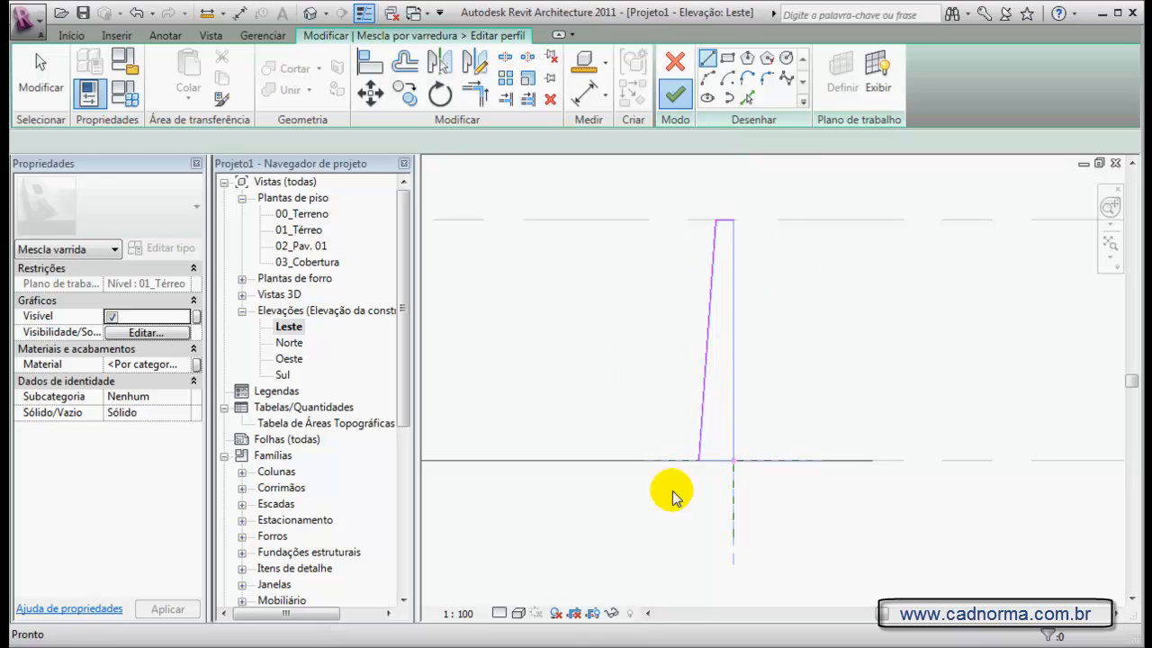
Finish the swept blend in the 3D view and examine the curved wall from its other end.
{"action": "left_click", "coordinate": [308, 12]}
{"action": "middle_click_drag", "start_coordinate": [831, 424], "coordinate": [881, 424]}
{"action": "middle_click_drag", "start_coordinate": [655, 357], "coordinate": [547, 393]}
{"action": "scroll", "coordinate": [585, 371], "scroll_direction": "down", "scroll_amount": 1}
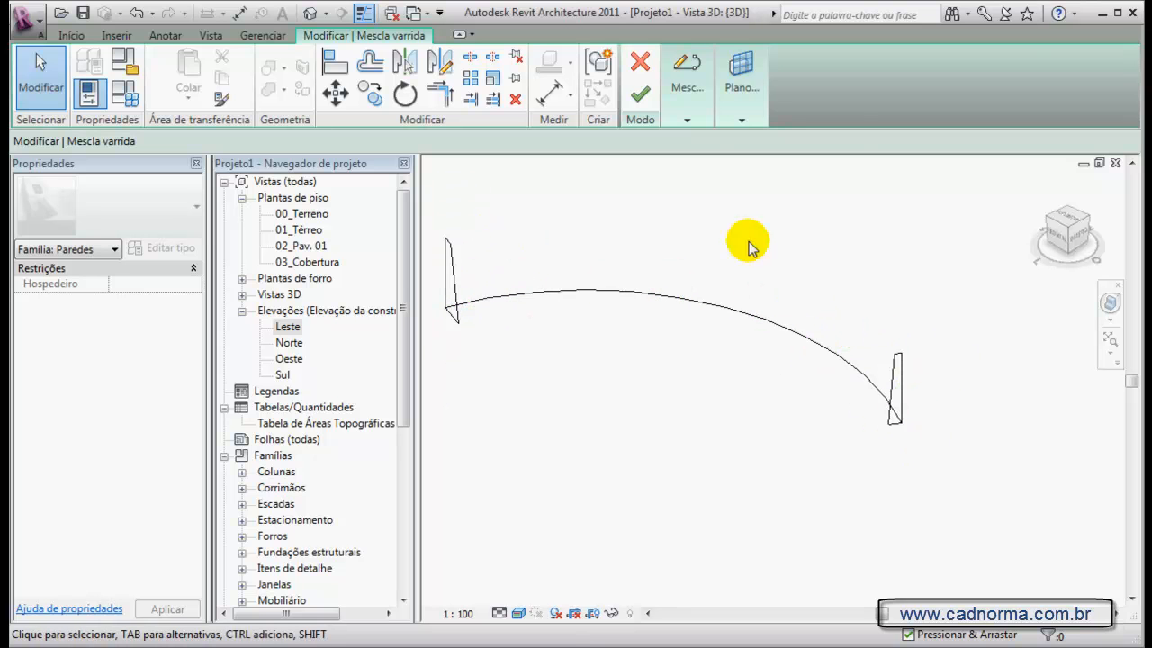
{"action": "left_click", "coordinate": [640, 94]}
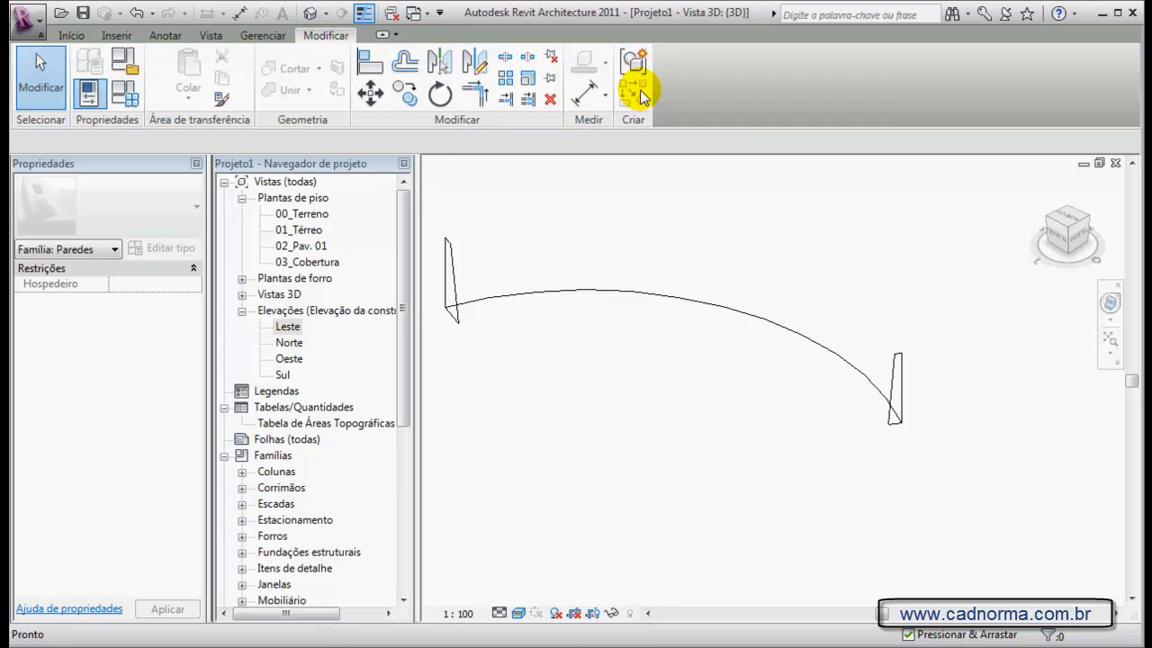
{"action": "left_click", "coordinate": [513, 342]}
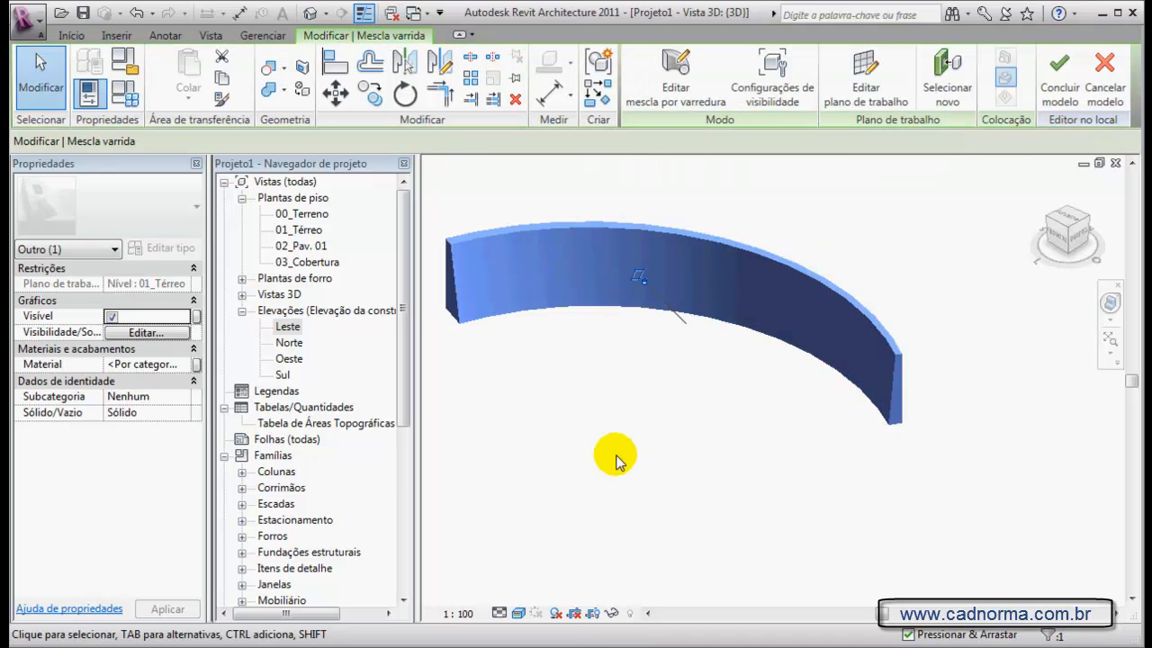
{"action": "middle_click_drag", "start_coordinate": [555, 423], "coordinate": [483, 473], "text": "shift"}
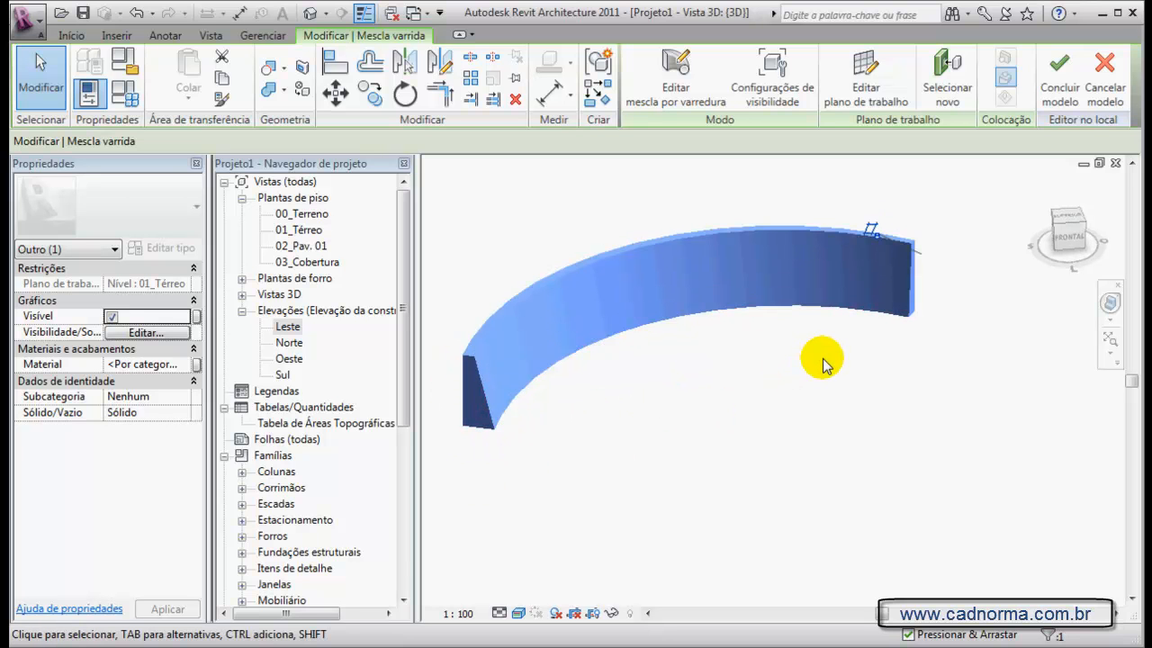
Reopen the swept blend's profile 2 for editing in the Leste elevation and delete its sloped side line.
{"action": "left_click", "coordinate": [680, 74]}
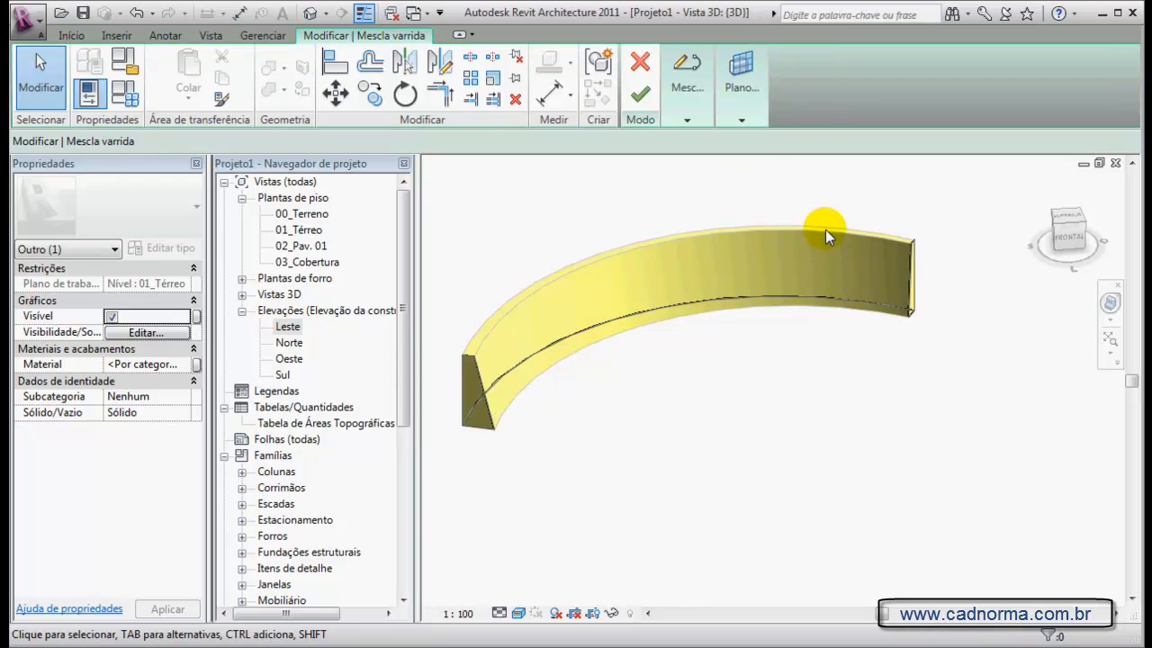
{"action": "mouse_move", "coordinate": [689, 123]}
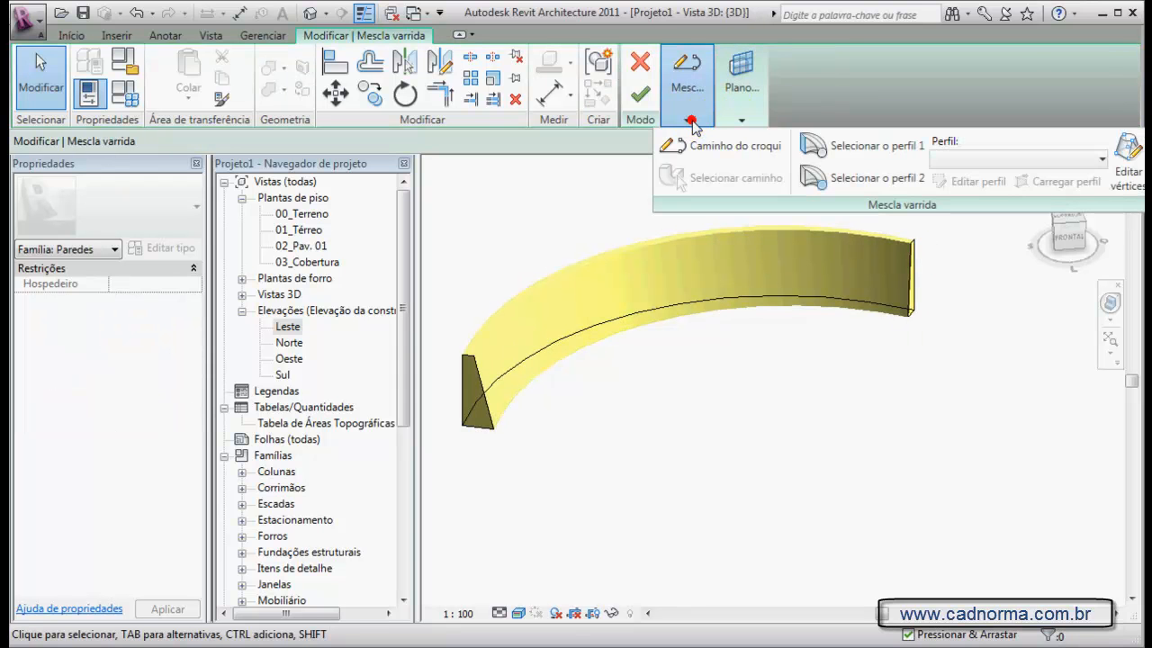
{"action": "left_click", "coordinate": [875, 180]}
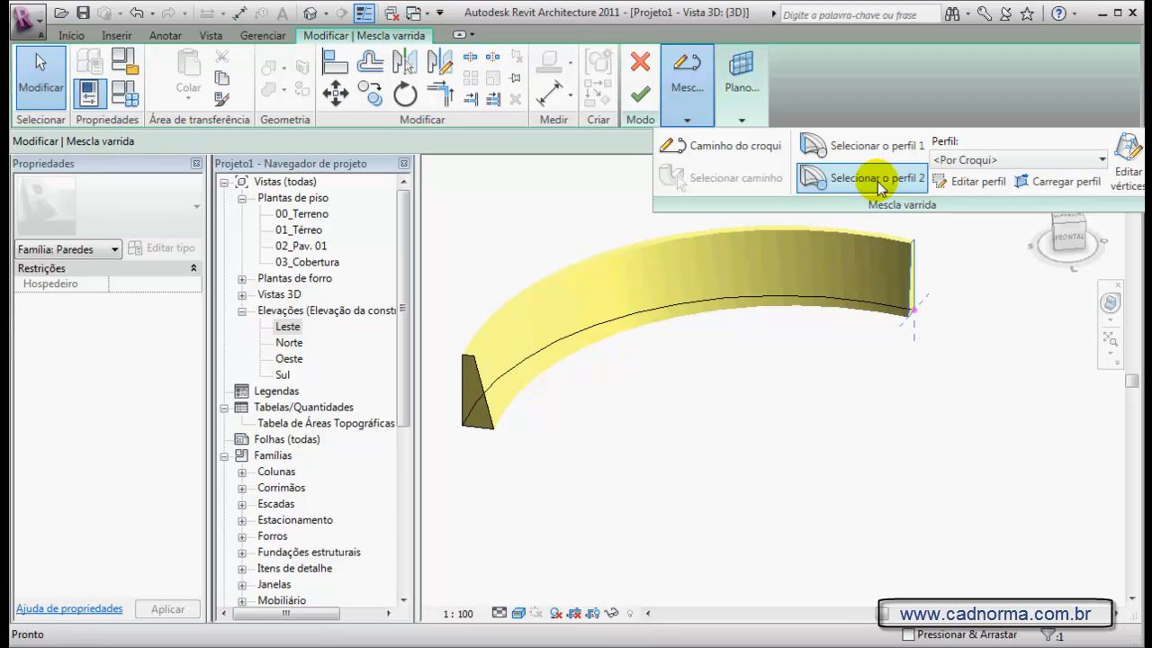
{"action": "left_click", "coordinate": [980, 179]}
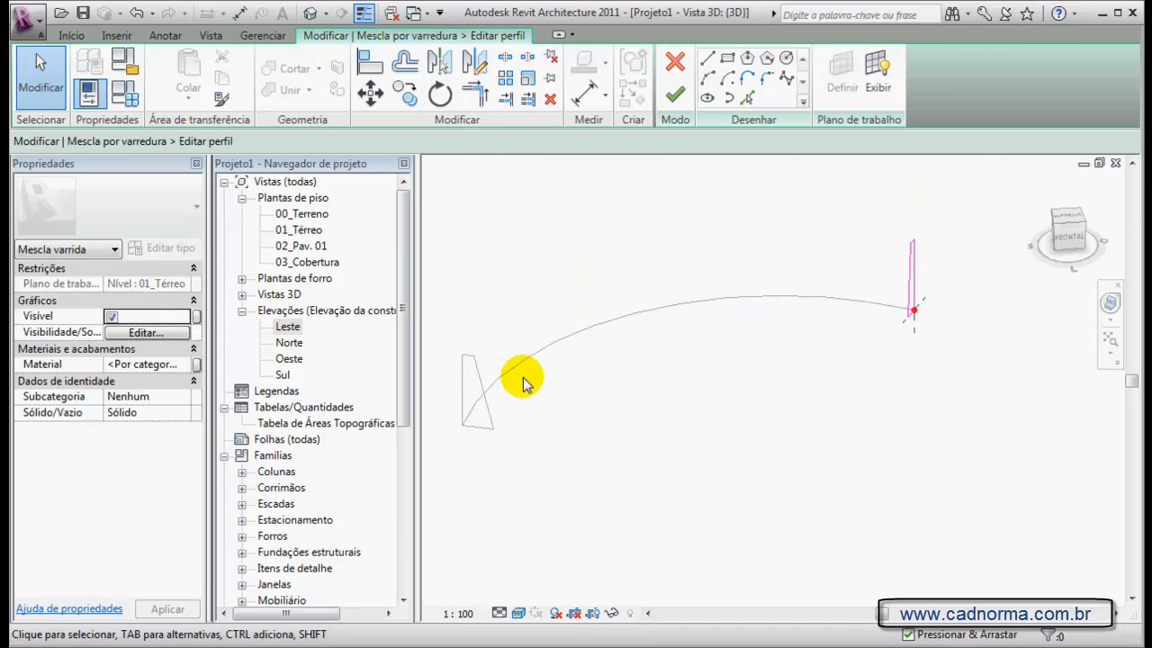
{"action": "double_click", "coordinate": [288, 328]}
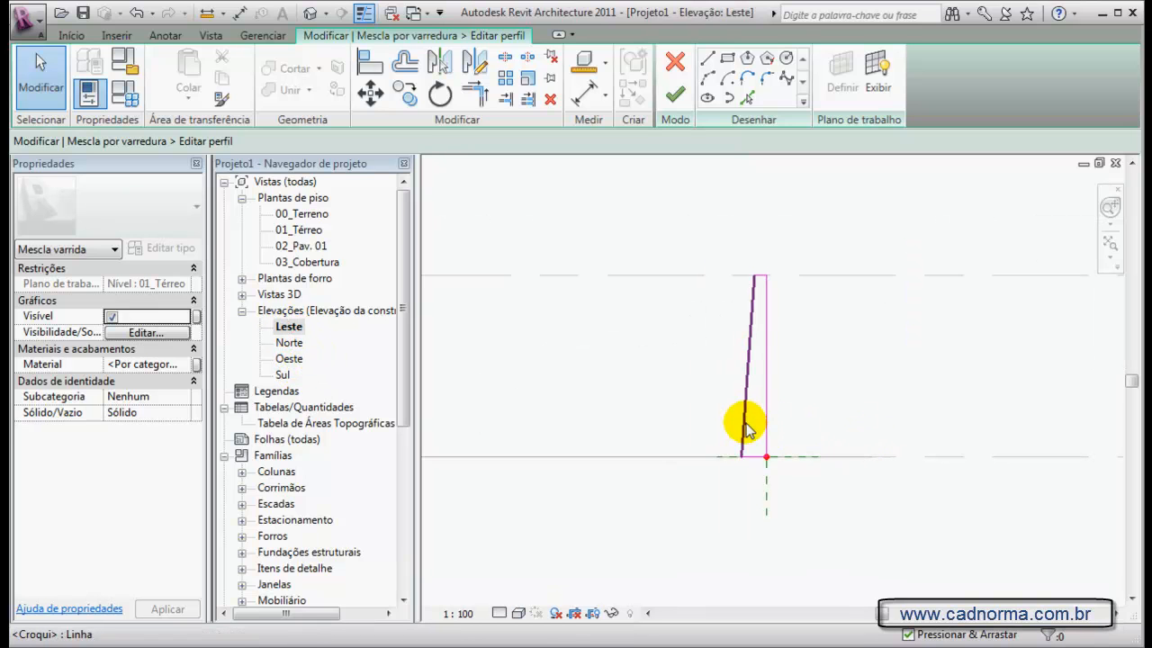
{"action": "left_click", "coordinate": [745, 428]}
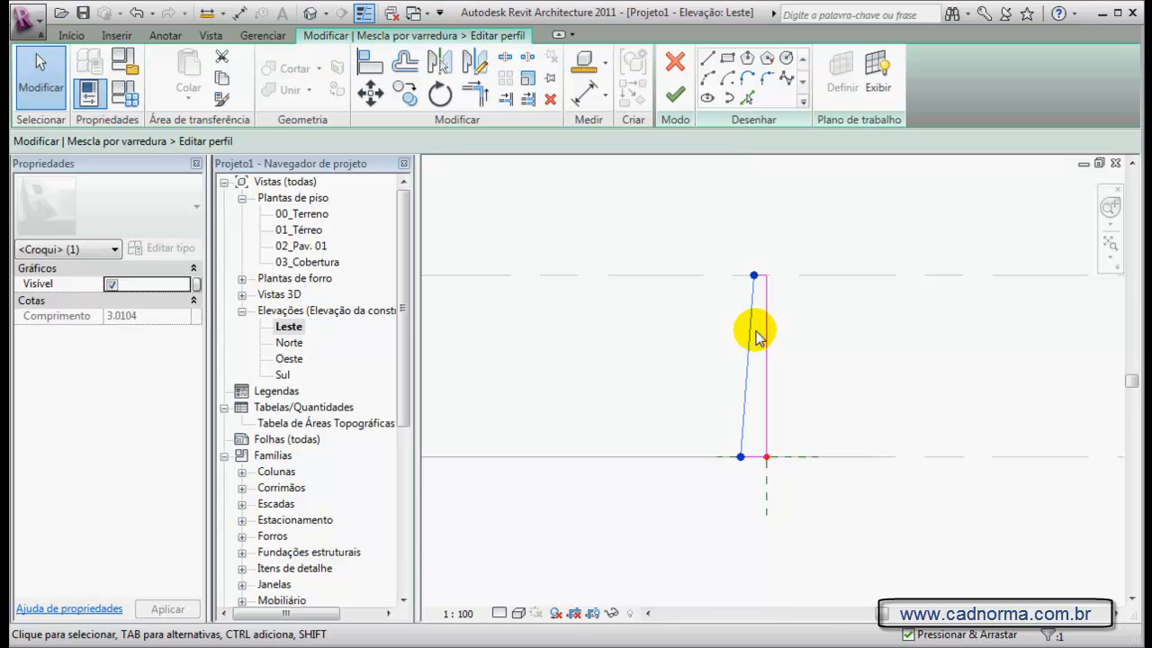
{"action": "key", "text": "Delete"}
Sketch a short diagonal line from the top line's free end, then an arc with a chord of about 2.58 down to level 01_Térreo.
{"action": "left_click", "coordinate": [707, 58]}
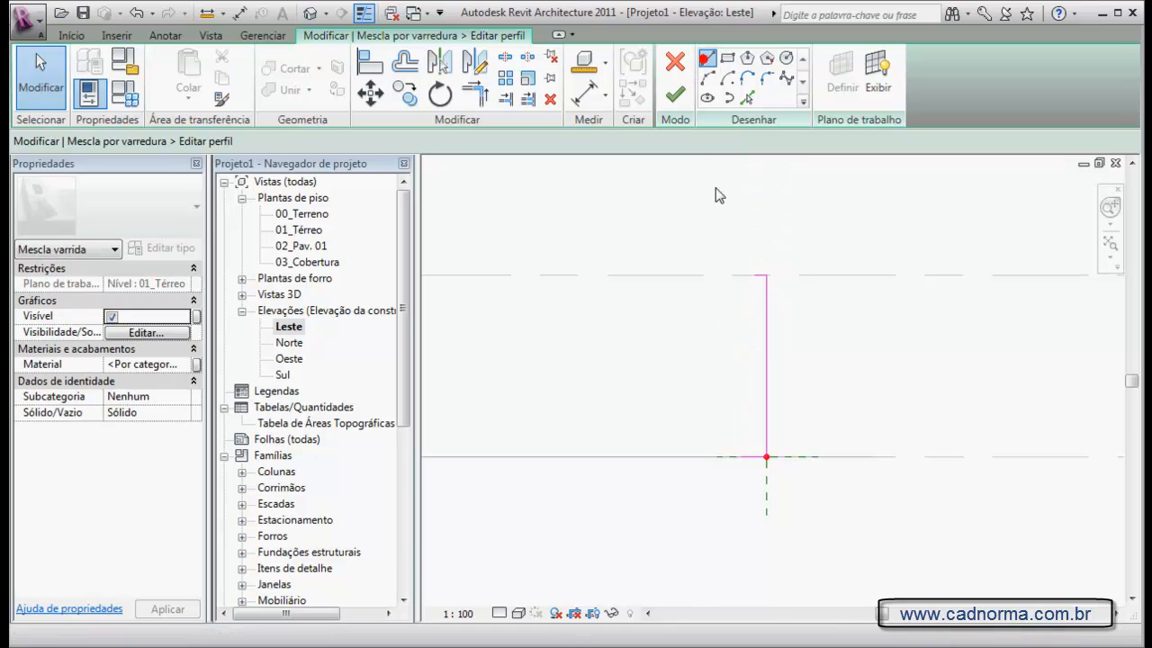
{"action": "left_click", "coordinate": [755, 276]}
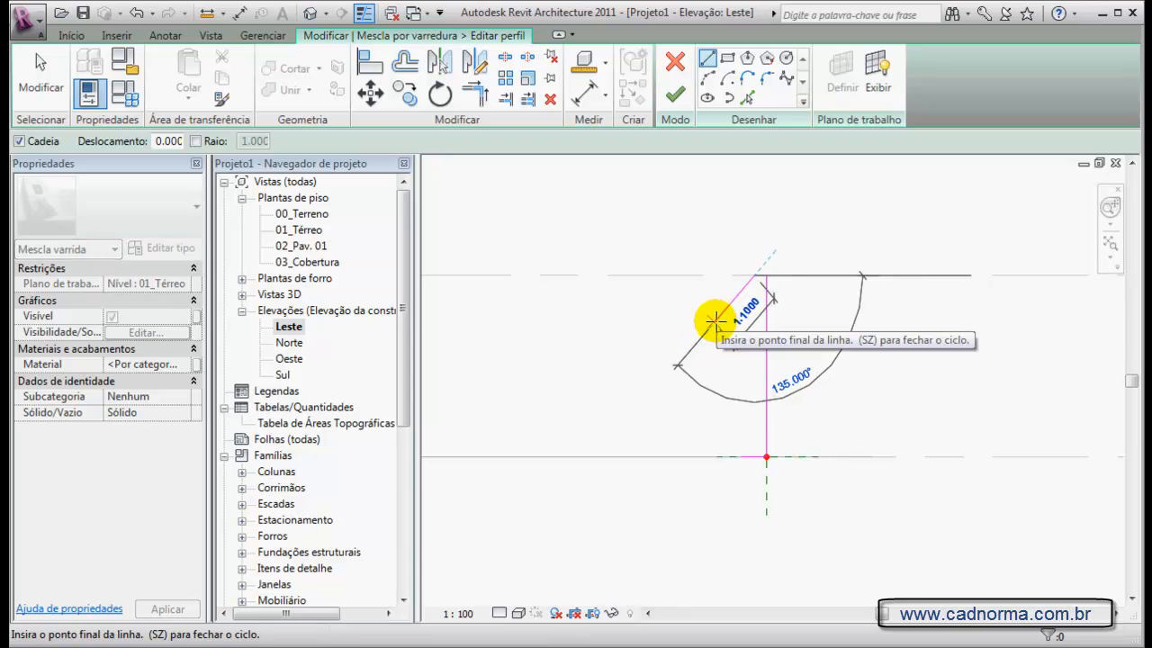
{"action": "left_click", "coordinate": [717, 309]}
{"action": "left_click", "coordinate": [706, 83]}
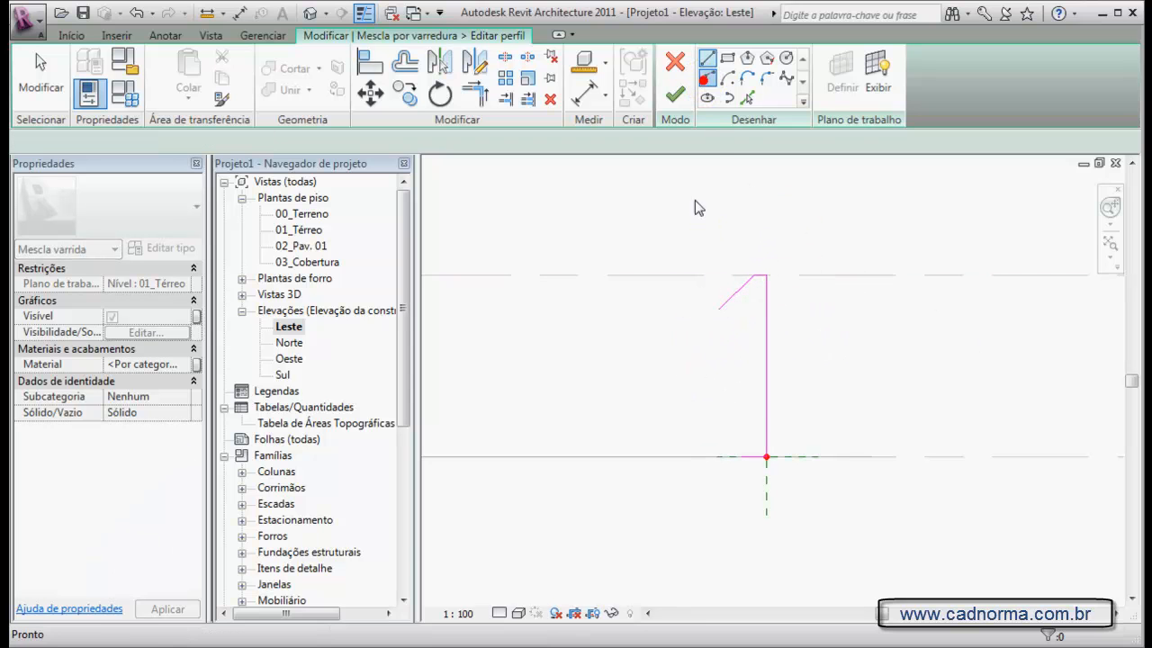
{"action": "left_click", "coordinate": [672, 458]}
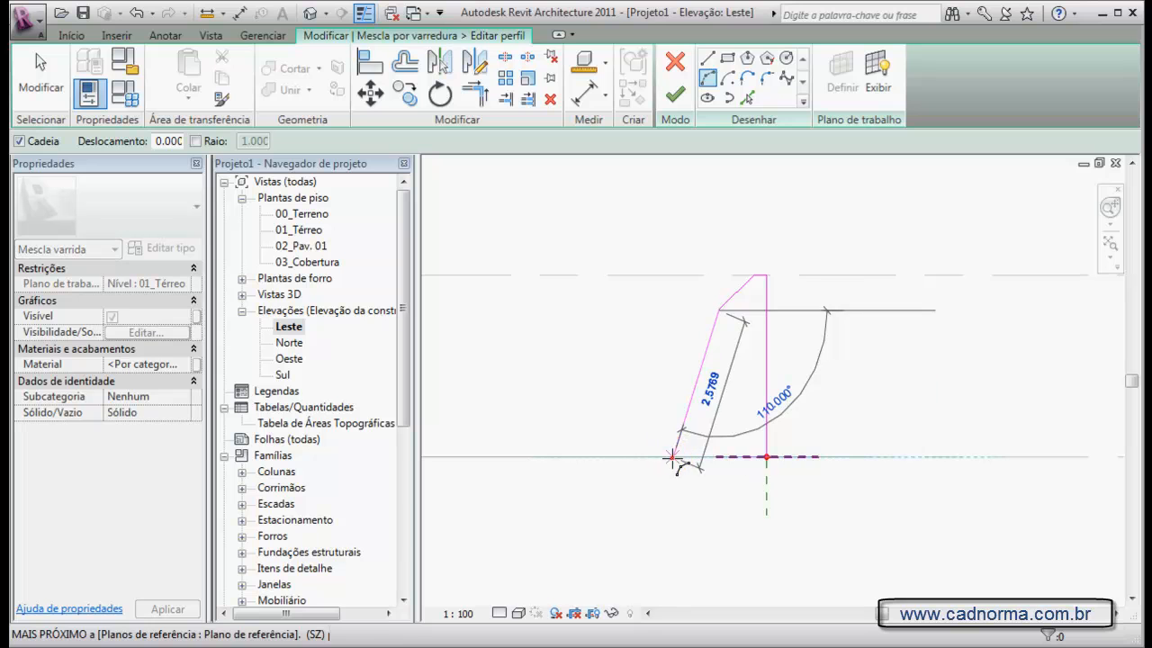
{"action": "left_click", "coordinate": [670, 425]}
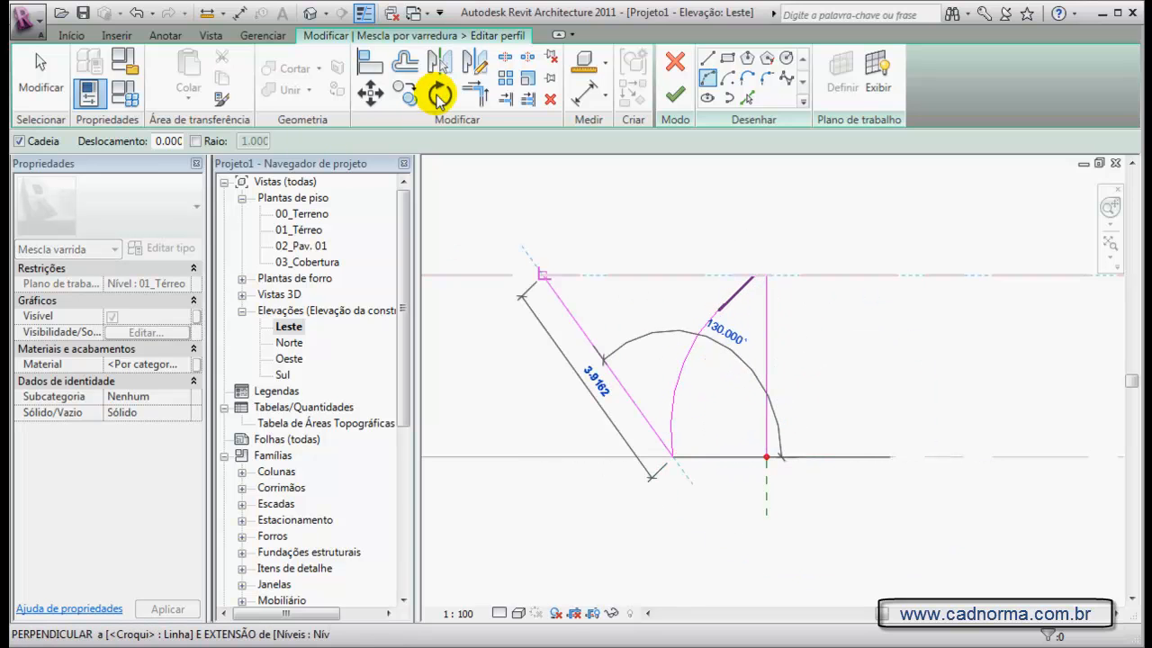
Extend profile 2's base line to a corner with the arc's lower end and finish the profile.
{"action": "left_click", "coordinate": [474, 94]}
{"action": "left_click", "coordinate": [736, 457]}
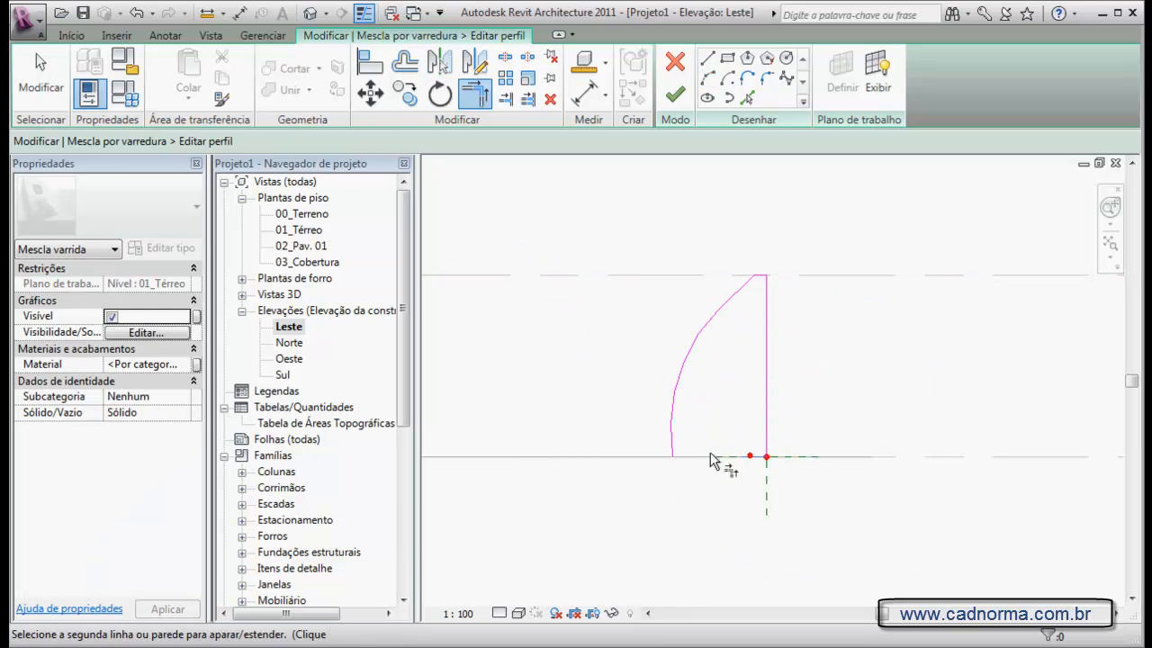
{"action": "left_click", "coordinate": [686, 449]}
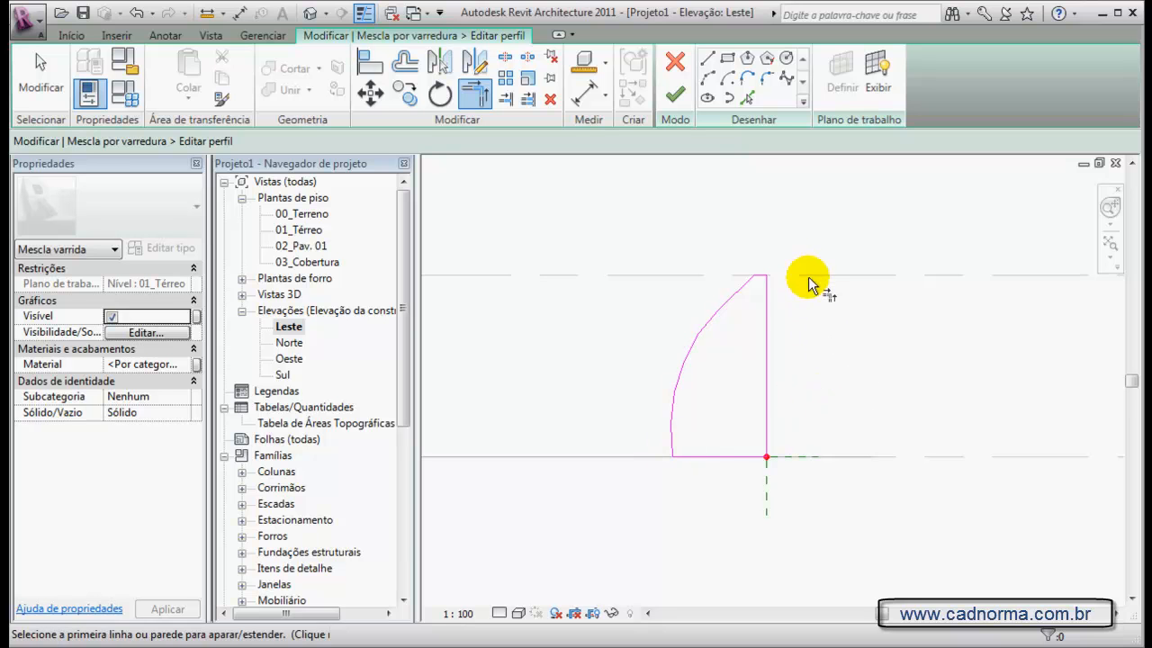
{"action": "left_click", "coordinate": [677, 97]}
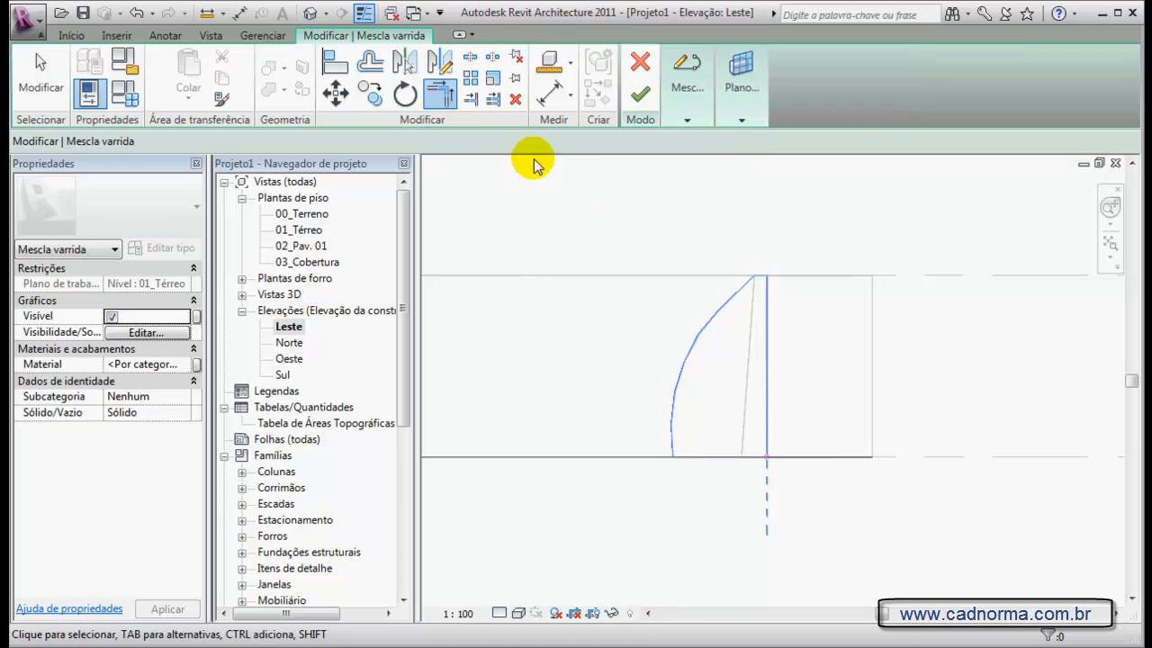
Apply the edited swept blend in the 3D view, select the wall and examine its bulging side from several angles.
{"action": "left_click", "coordinate": [309, 13]}
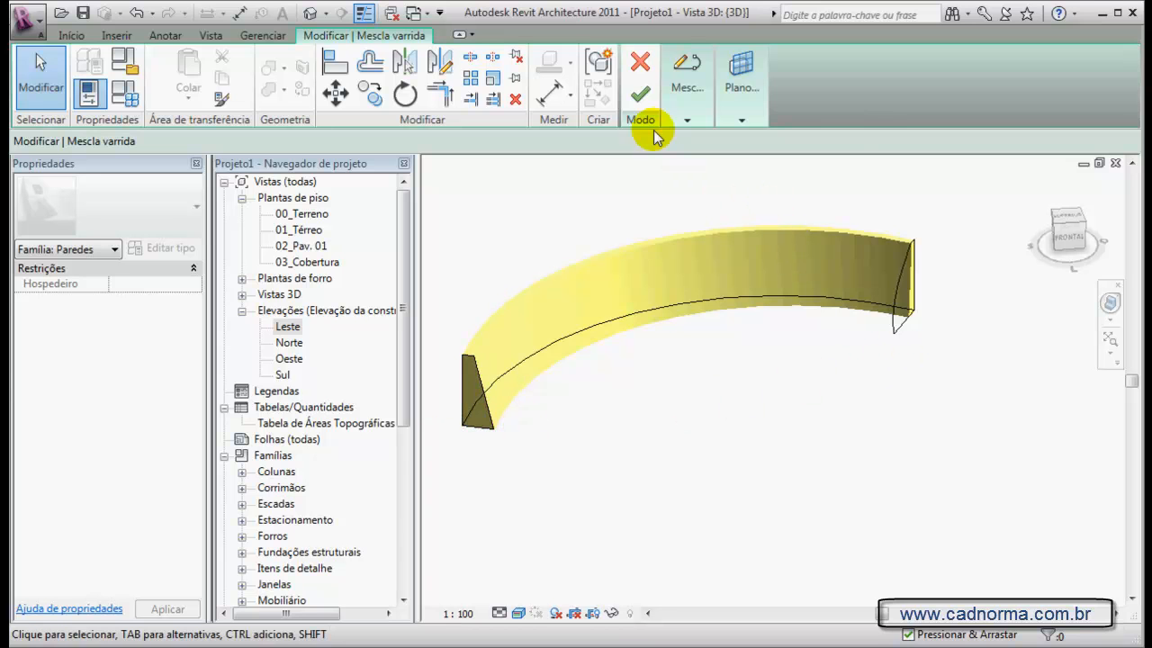
{"action": "left_click", "coordinate": [640, 93]}
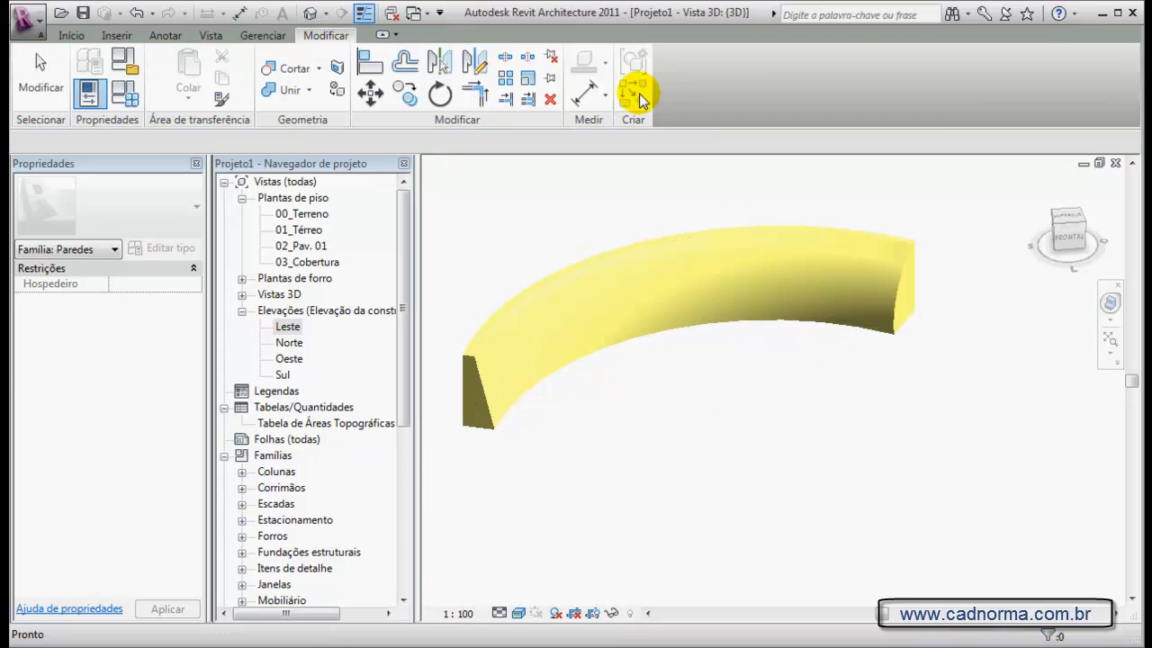
{"action": "left_click", "coordinate": [783, 270]}
{"action": "middle_click_drag", "start_coordinate": [725, 360], "coordinate": [471, 311], "text": "shift"}
{"action": "middle_click_drag", "start_coordinate": [788, 408], "coordinate": [635, 296], "text": "shift"}
{"action": "middle_click_drag", "start_coordinate": [617, 342], "coordinate": [648, 358], "text": "shift"}
{"action": "middle_click_drag", "start_coordinate": [895, 364], "coordinate": [863, 360], "text": "shift"}
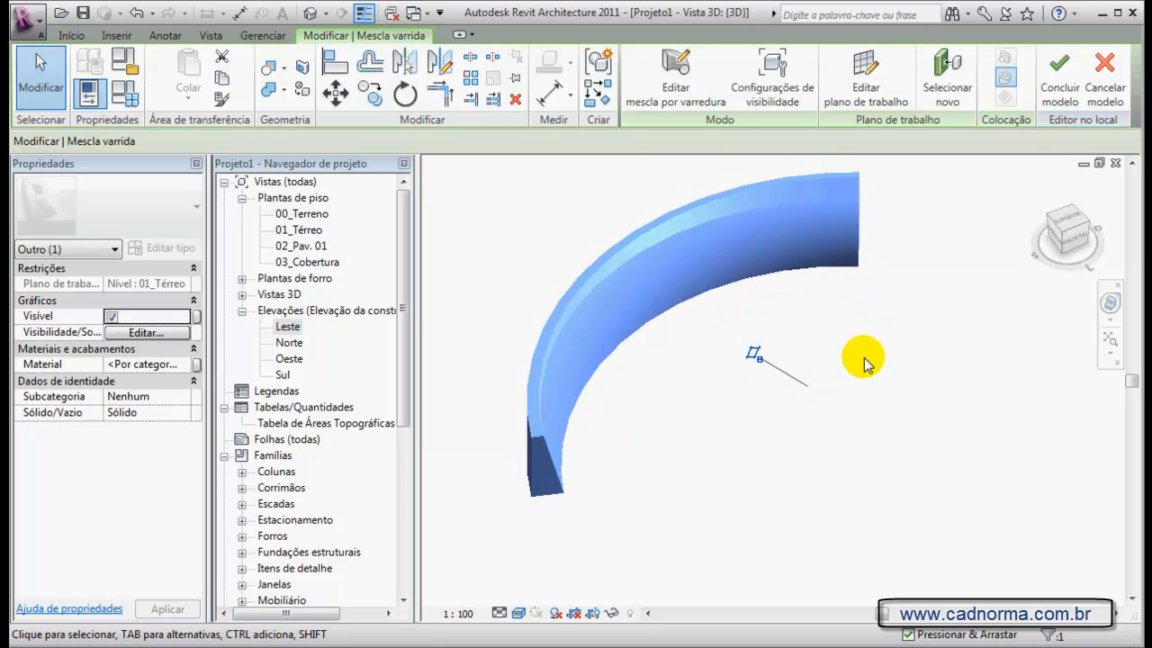
Review the available void forms, from void extrusion to void swept blend, without starting one.
{"action": "left_click", "coordinate": [78, 35]}
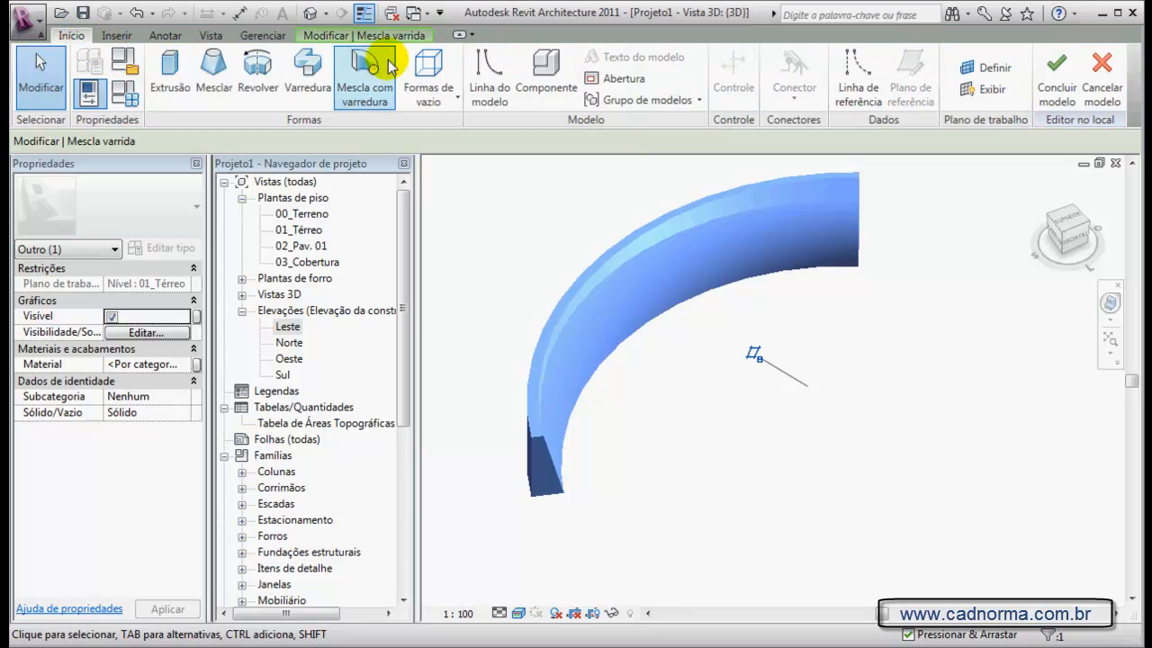
{"action": "left_click", "coordinate": [436, 90]}
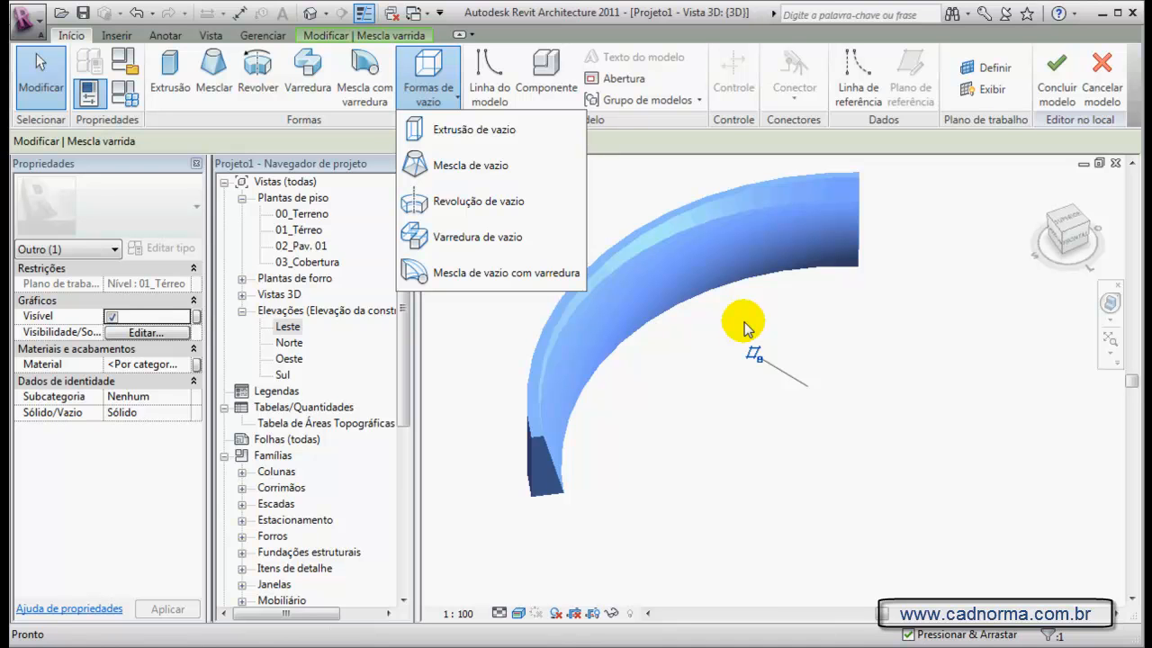
{"action": "left_click", "coordinate": [743, 326]}
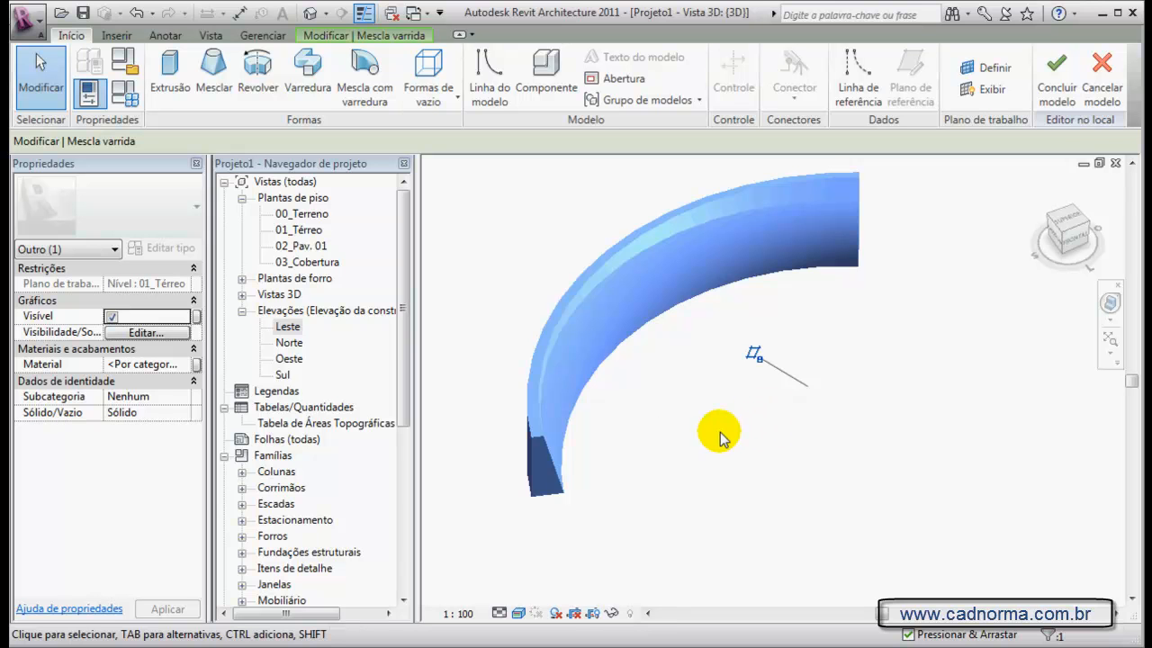
Examine the reshaped curved wall from both ends, including a close look at the rounded profile 2 face.
{"action": "middle_click_drag", "start_coordinate": [666, 427], "coordinate": [630, 352], "text": "shift"}
{"action": "middle_click_drag", "start_coordinate": [810, 394], "coordinate": [722, 411], "text": "shift"}
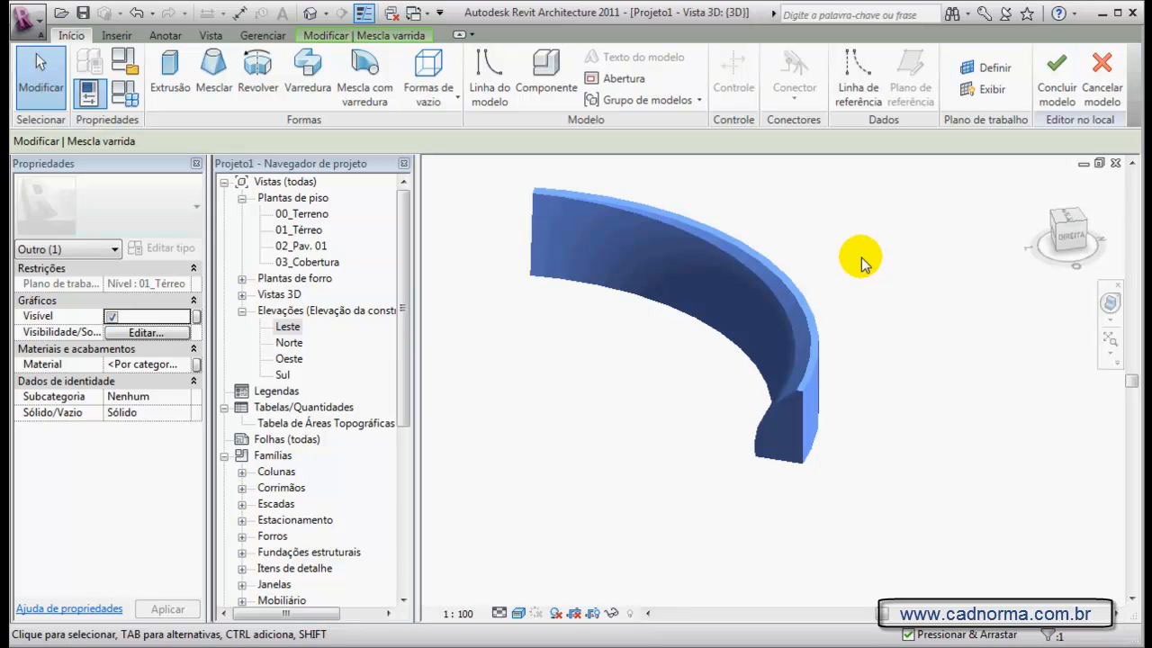
{"action": "middle_click_drag", "start_coordinate": [716, 358], "coordinate": [905, 368], "text": "shift"}
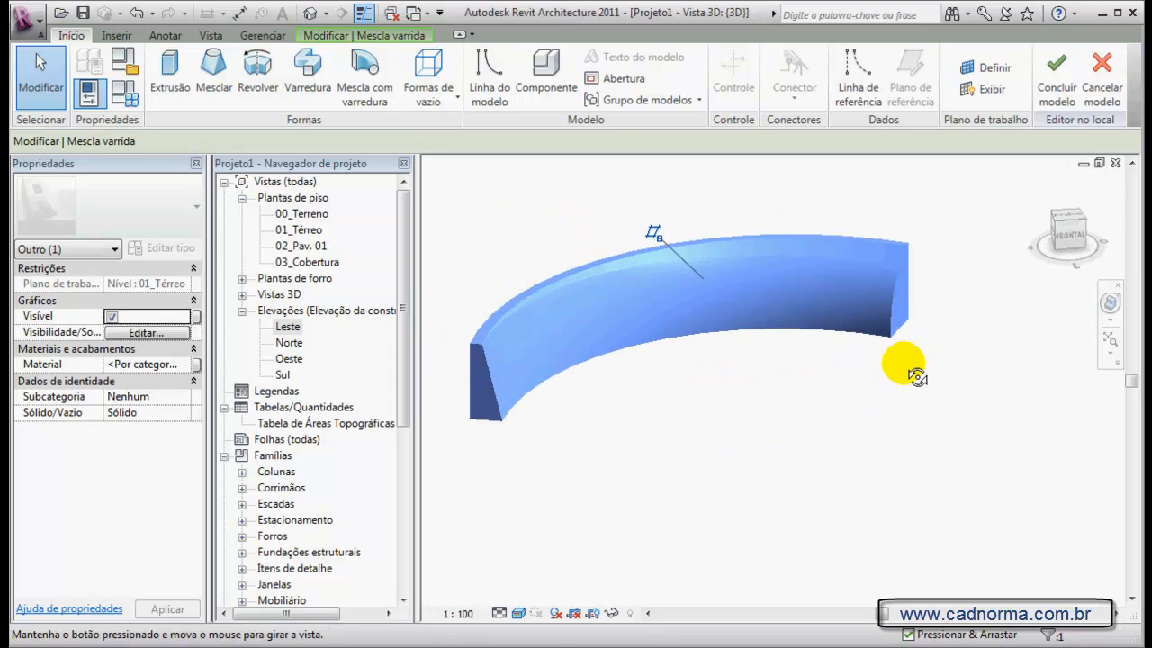
{"action": "middle_click_drag", "start_coordinate": [629, 400], "coordinate": [664, 398], "text": "shift"}
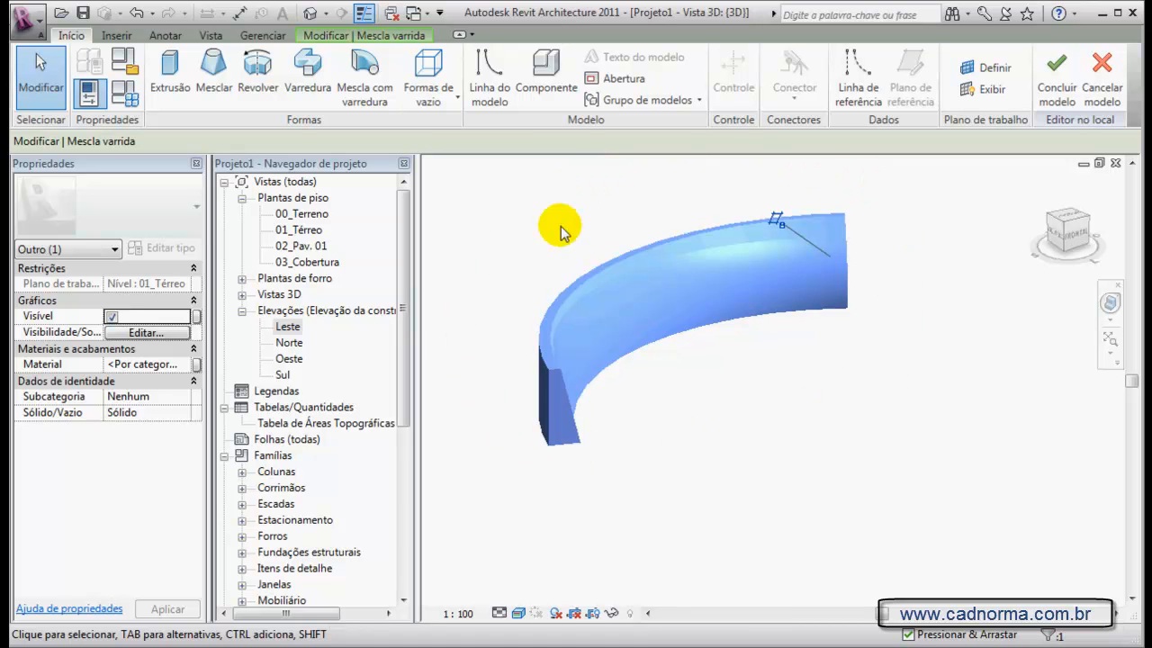
{"action": "middle_click_drag", "start_coordinate": [661, 415], "coordinate": [783, 396], "text": "shift"}
{"action": "middle_click_drag", "start_coordinate": [731, 414], "coordinate": [728, 404], "text": "shift"}
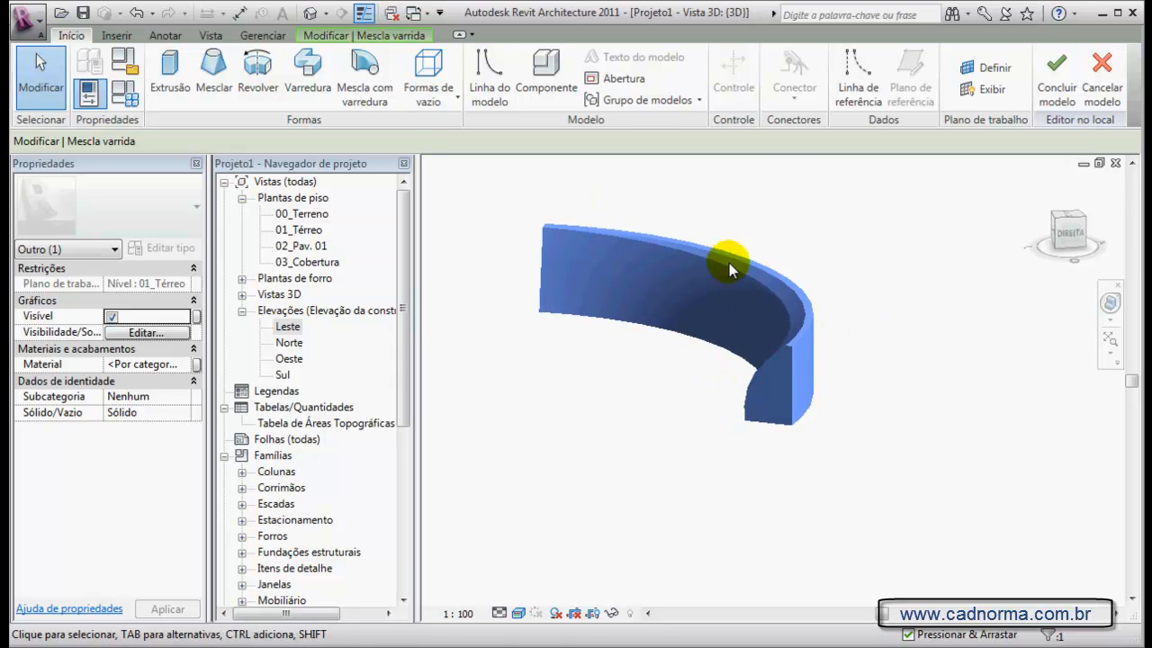
{"action": "scroll", "coordinate": [683, 351], "scroll_direction": "up", "scroll_amount": 3}
{"action": "middle_click_drag", "start_coordinate": [694, 368], "coordinate": [747, 427]}
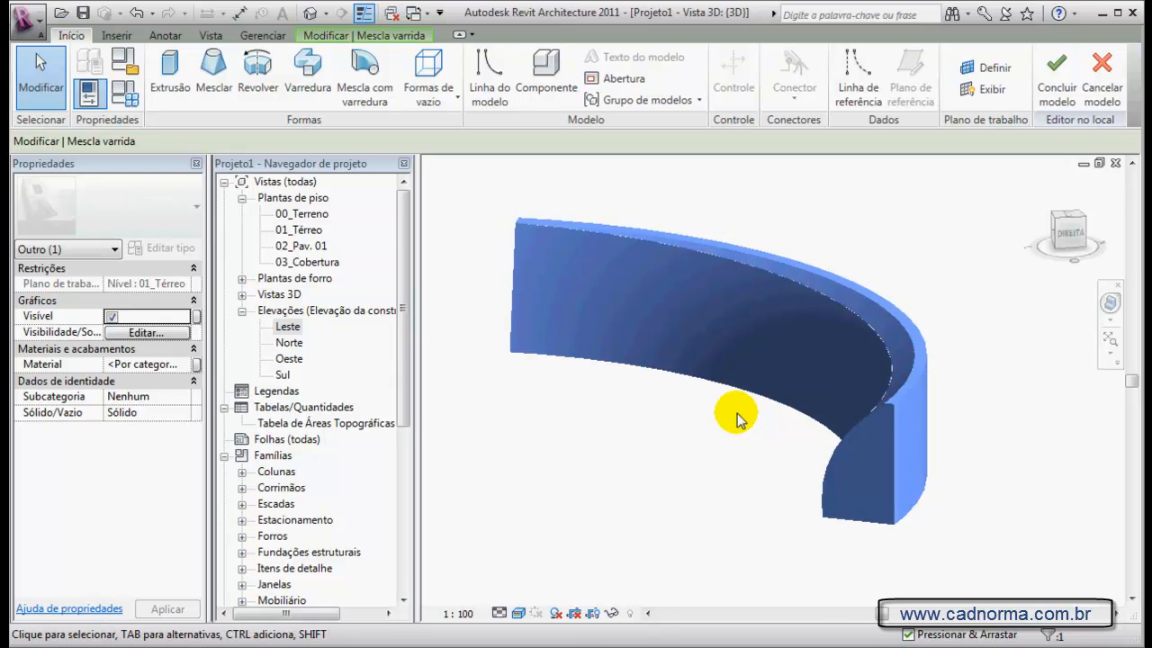